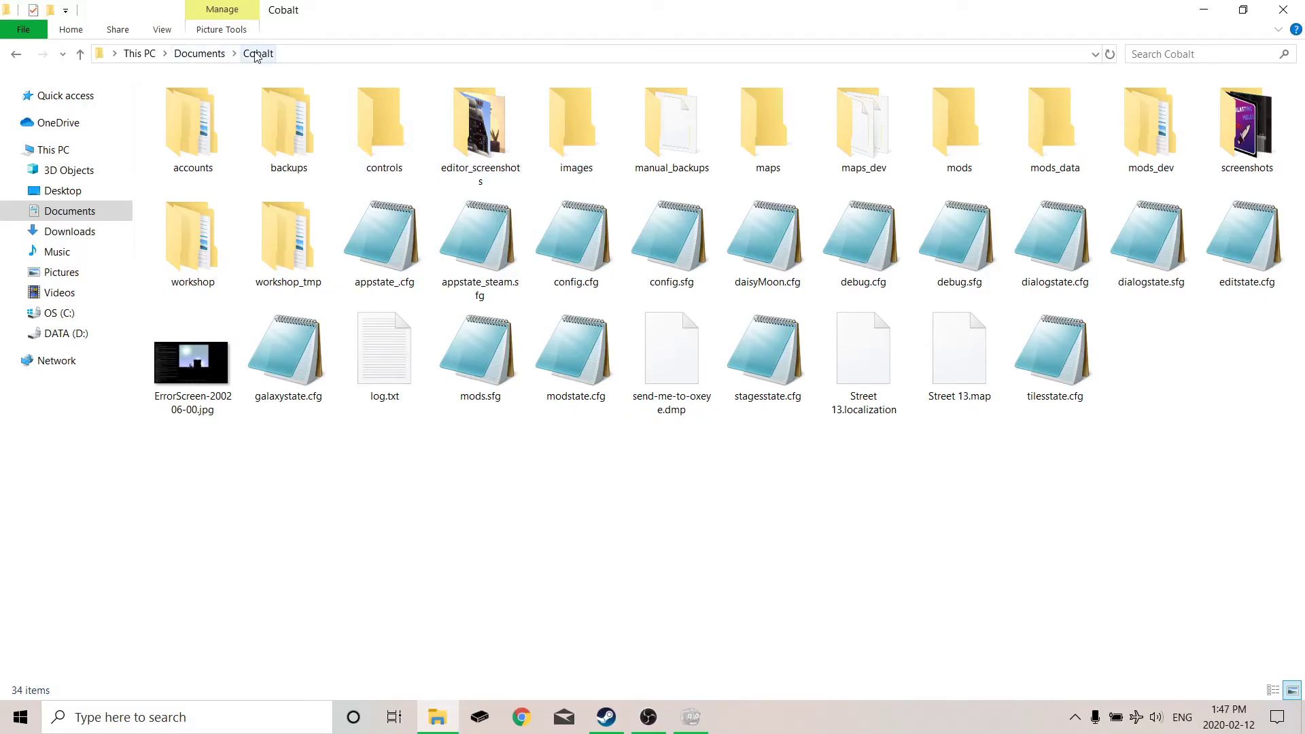
Step: Open daisyMoon.cfg from the Cobalt folder, review its screen size, vsync and fullscreen settings, and close it
double_click(792, 255)
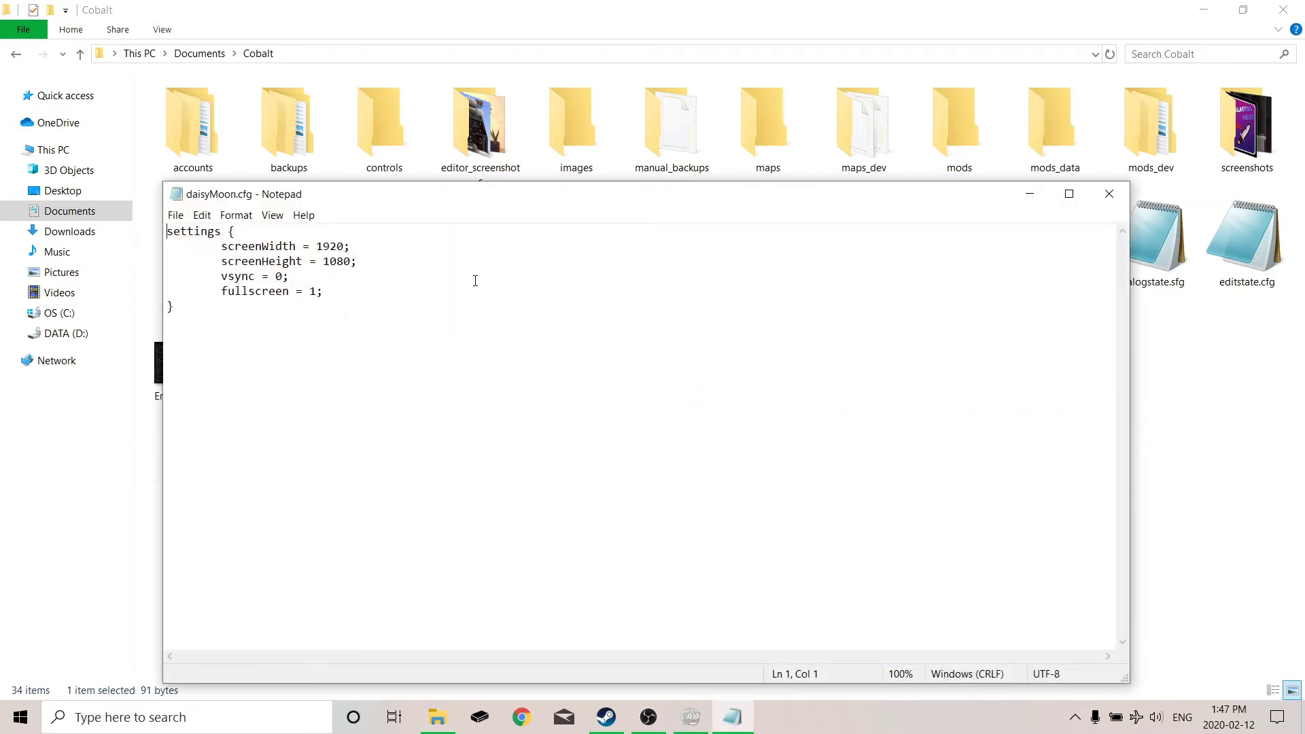
left_click_drag(341, 359, 162, 230)
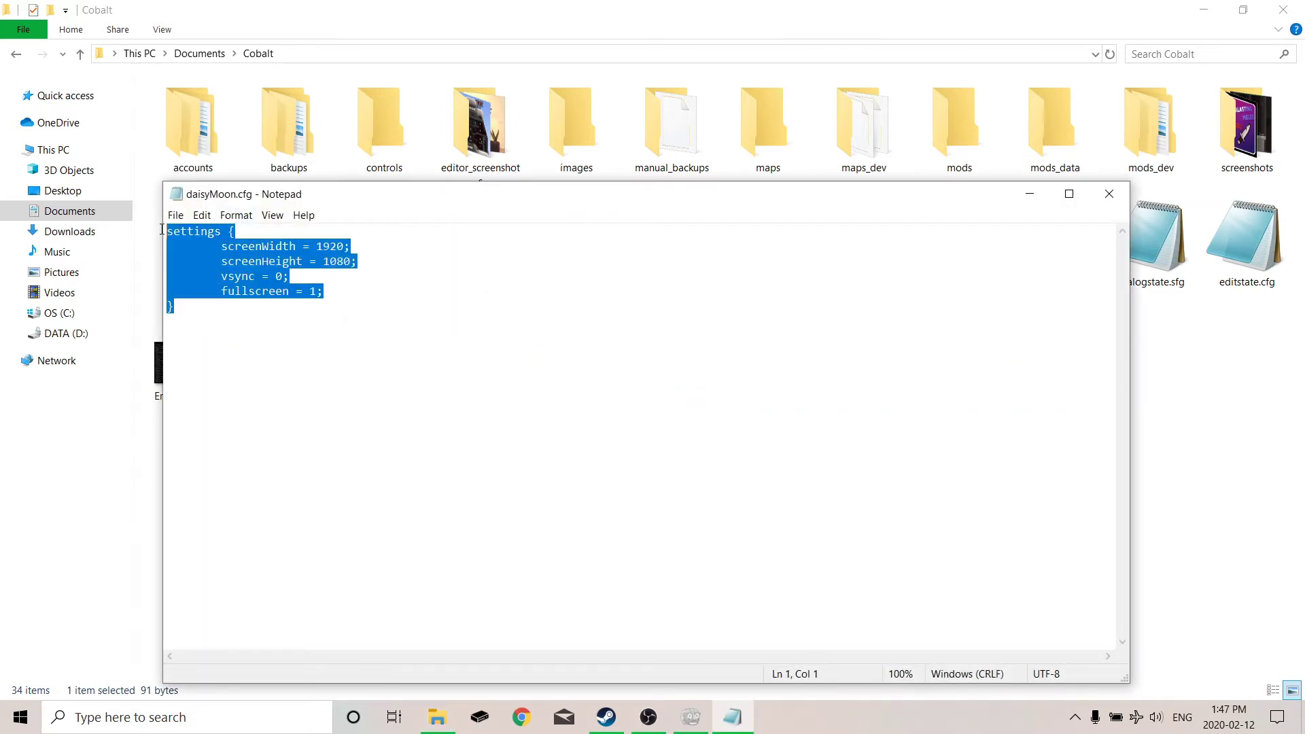
left_click(394, 336)
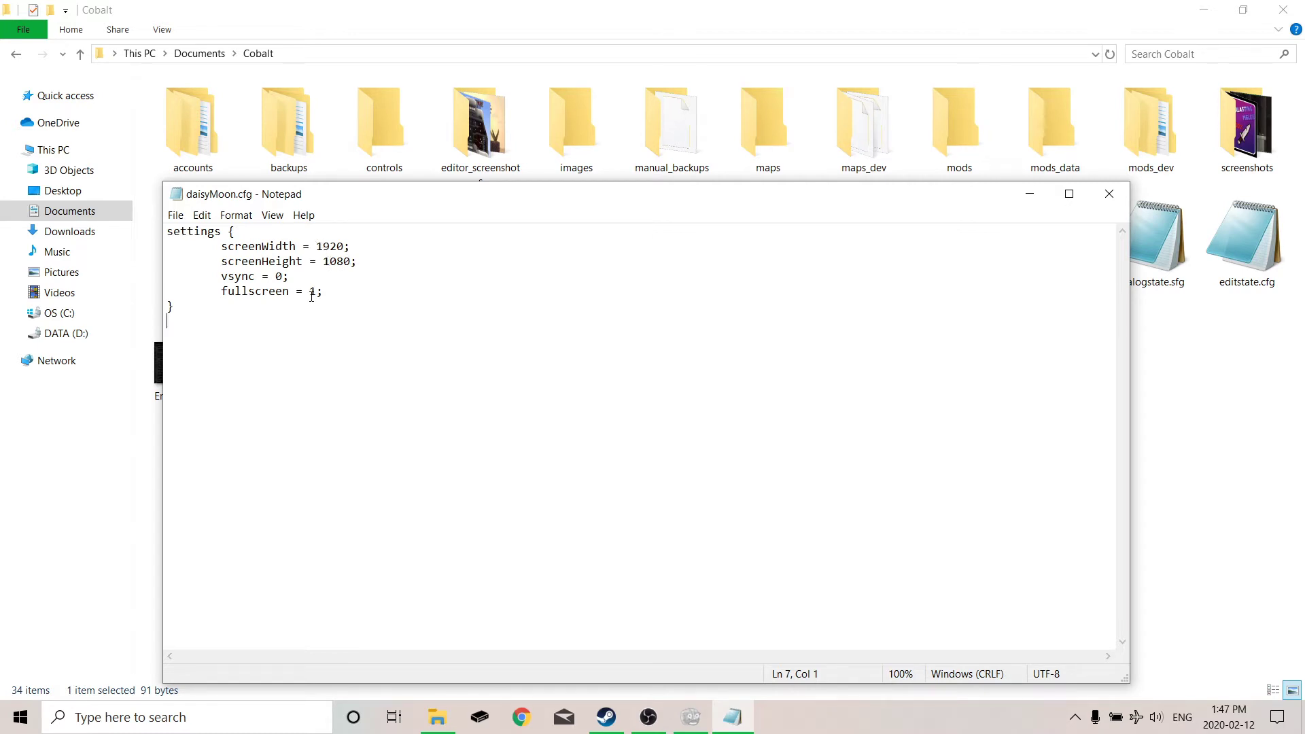
left_click(1109, 195)
Step: Create a new map with the Outdoors theme and Normal (9984x4096) size
left_click(789, 491)
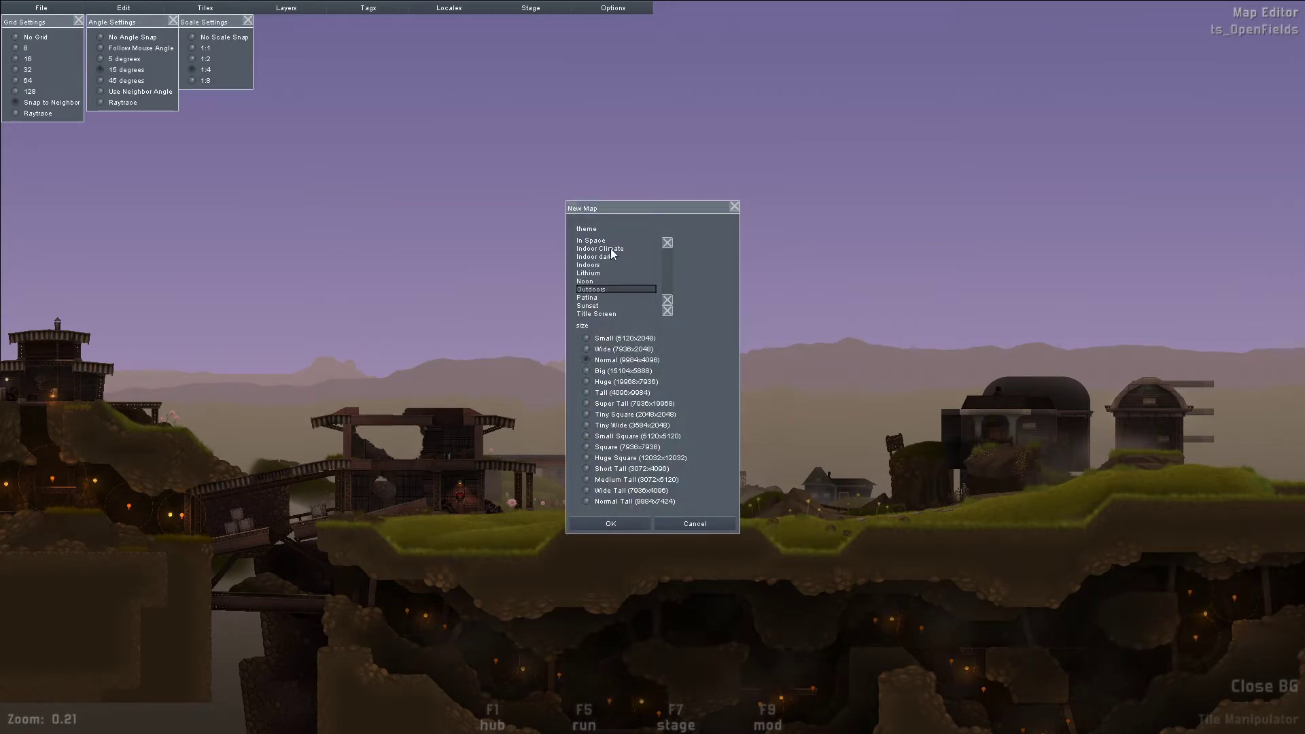
left_click(612, 523)
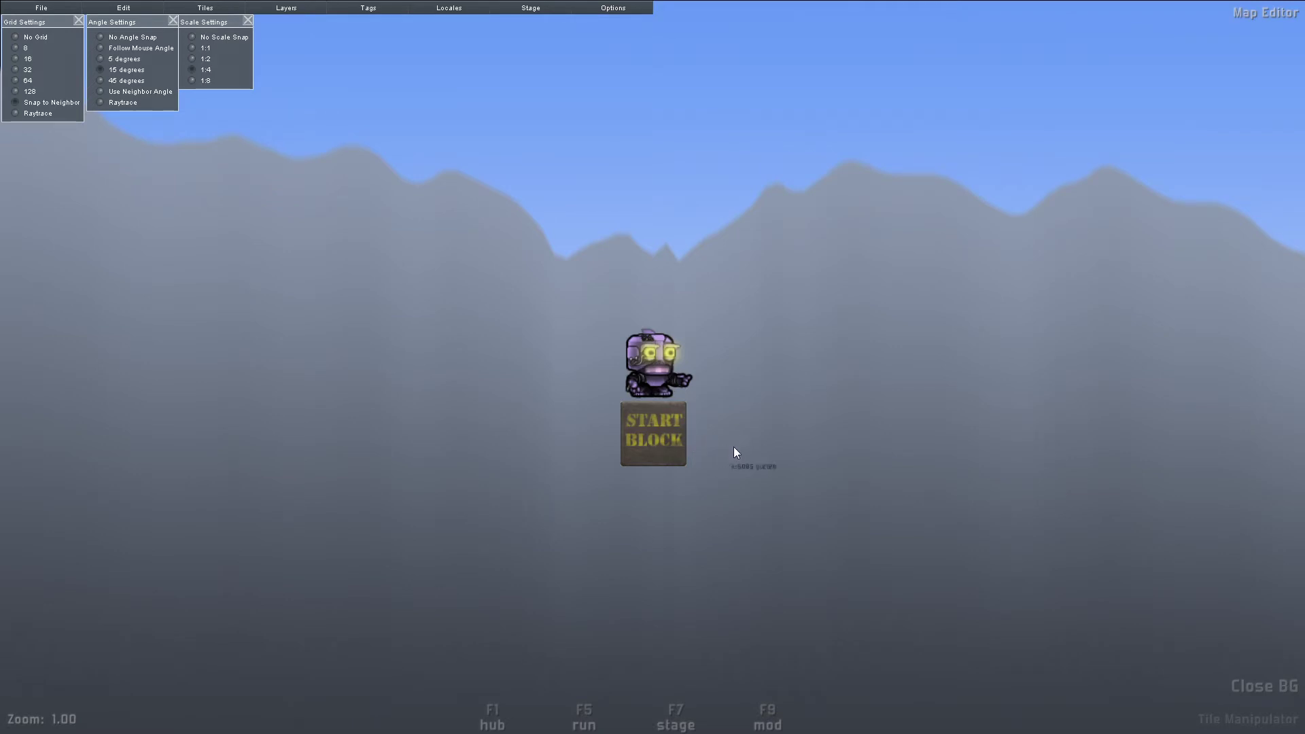
Step: Examine the new map around the start block at different zoom levels and positions
scroll(707, 376, "down", 5)
scroll(703, 372, "up", 5)
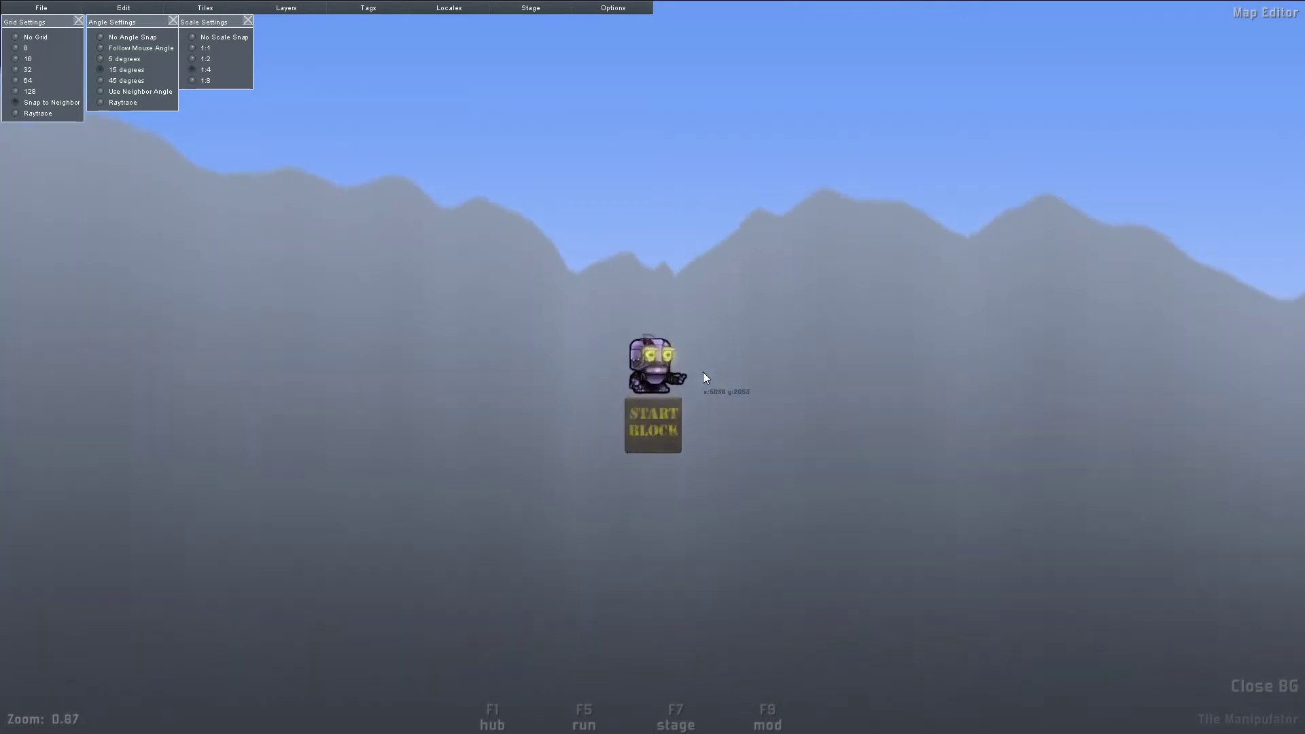
scroll(709, 363, "down", 4)
scroll(709, 359, "up", 1)
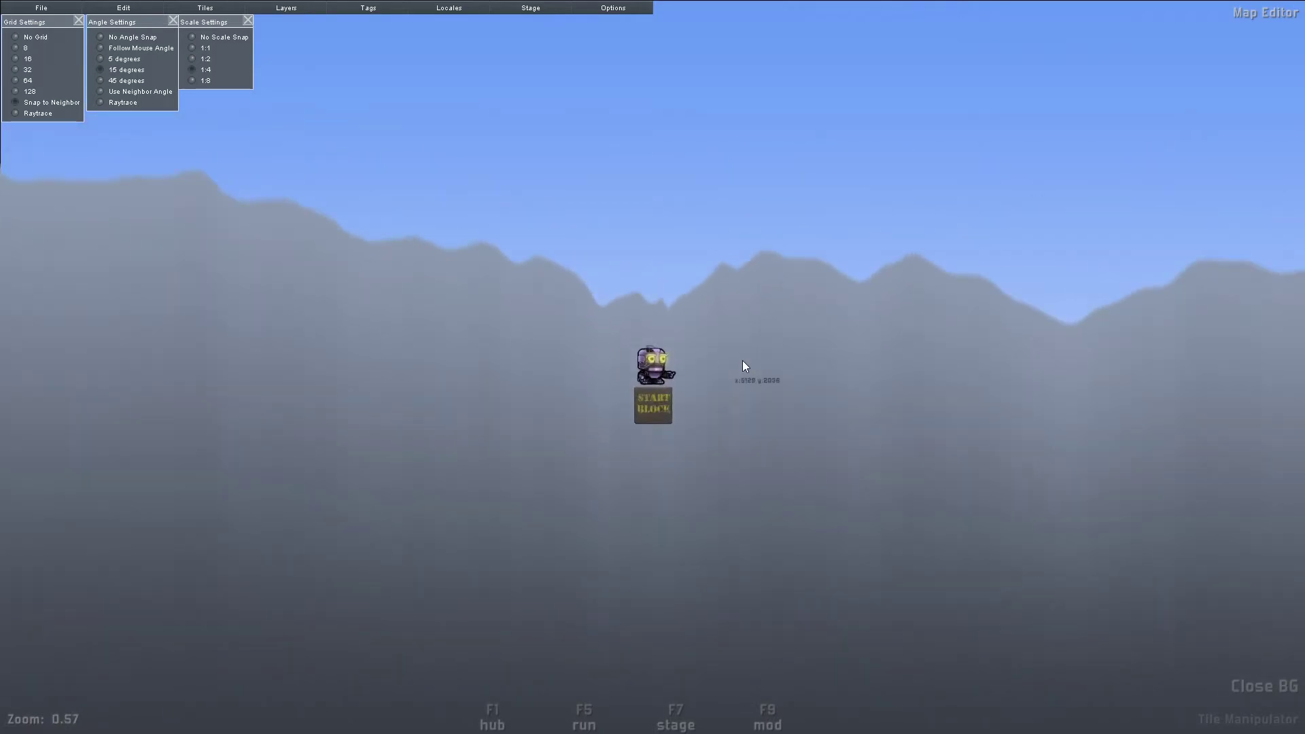
key("Down")
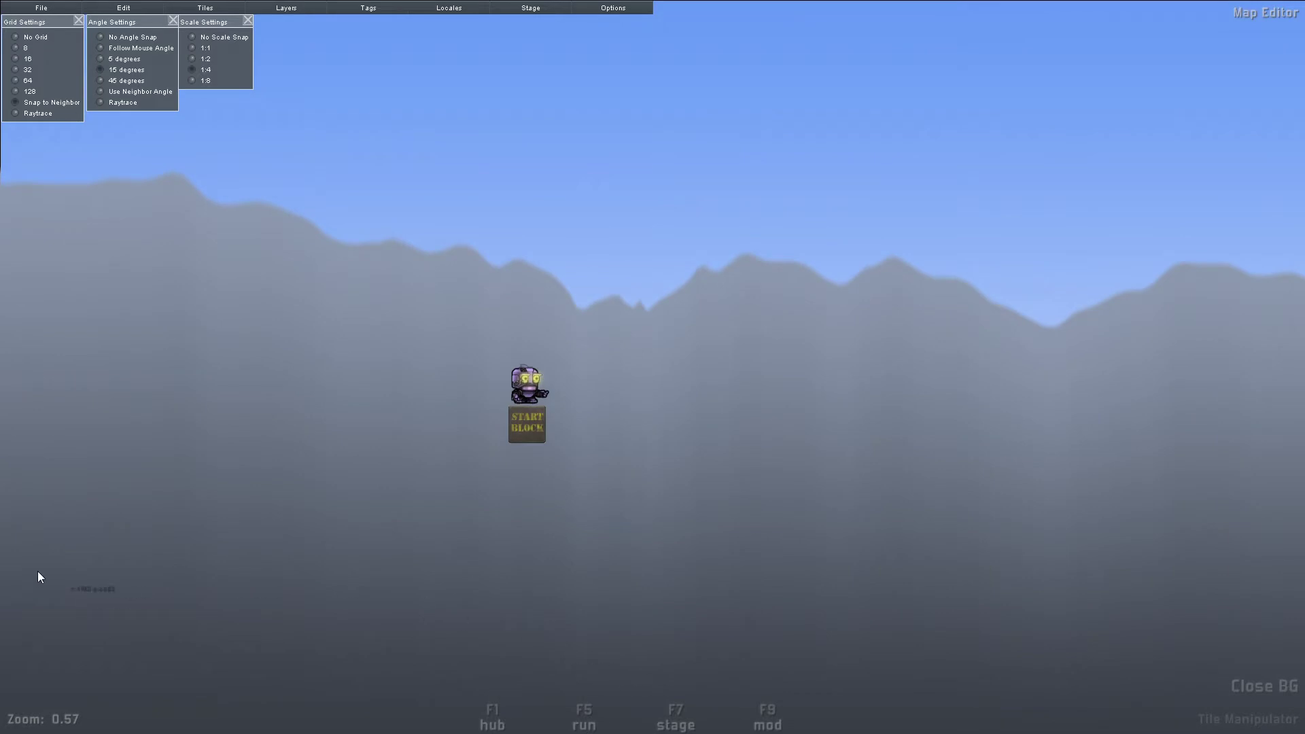
key("Left")
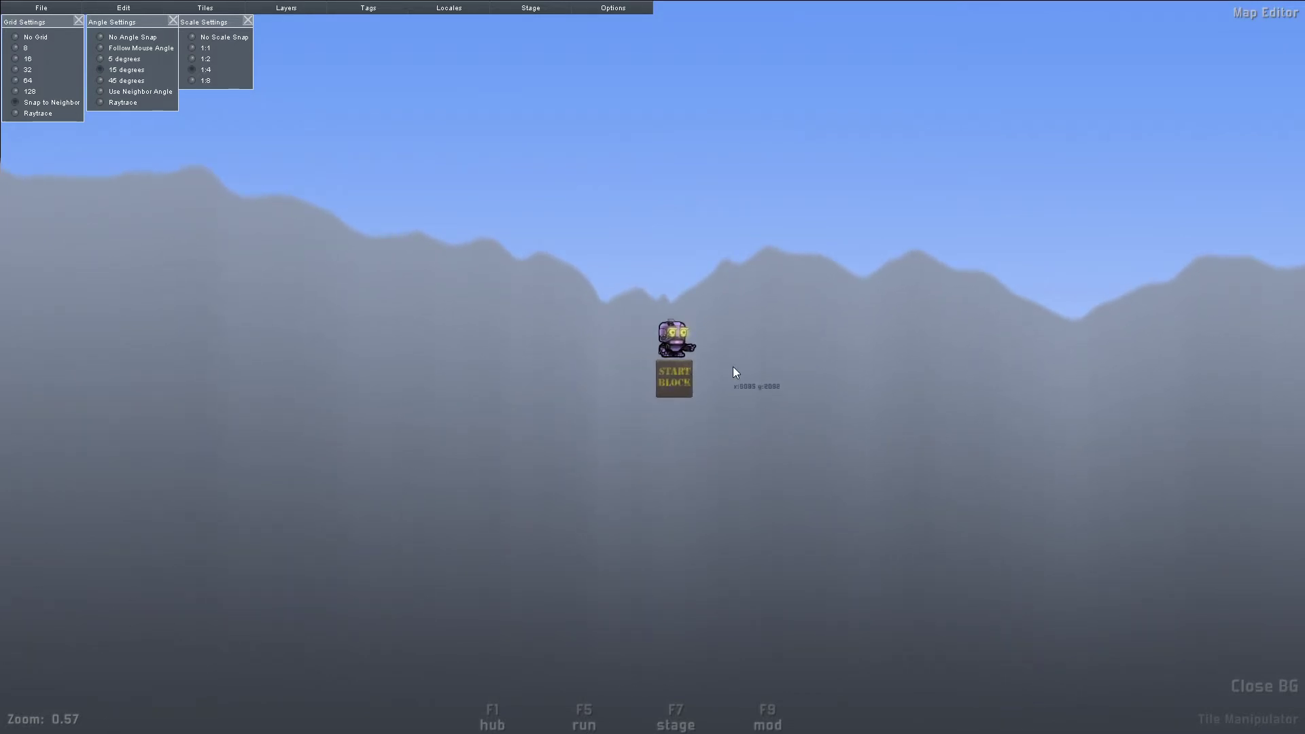
key("Up")
key("Down")
key("Right")
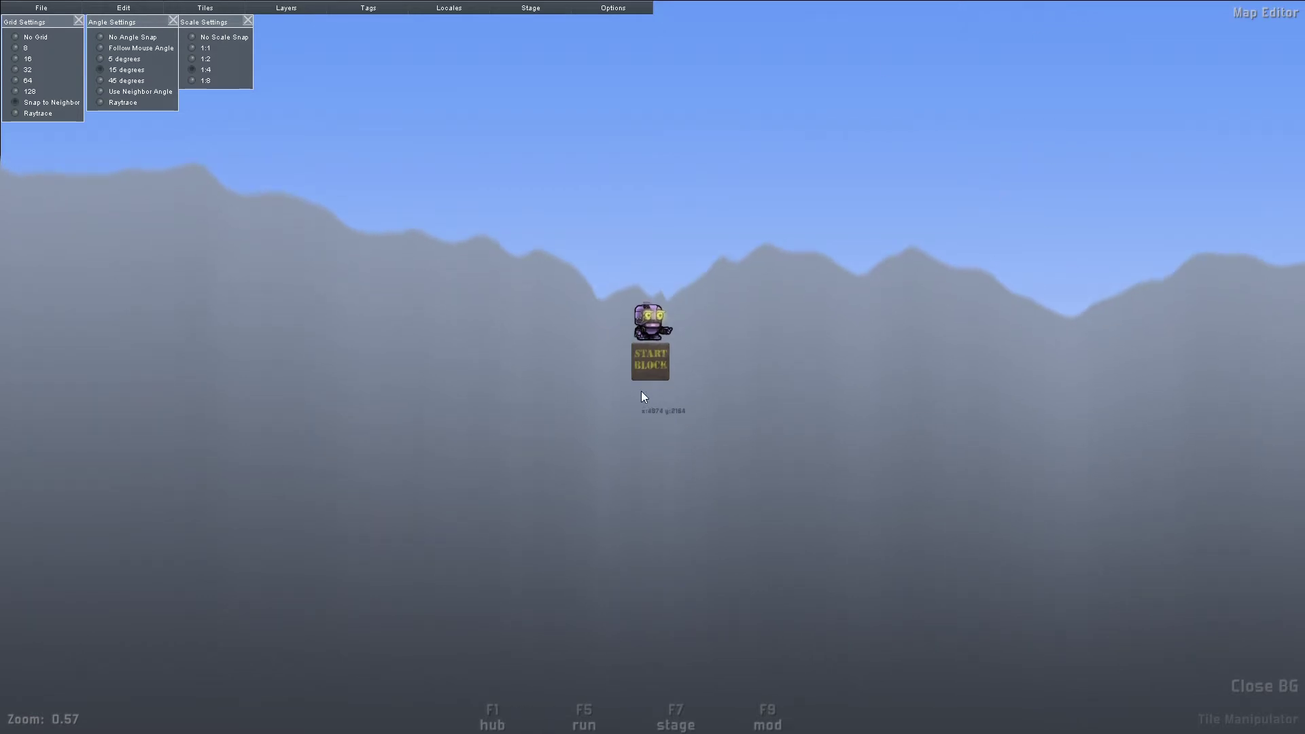
Step: Switch the active layer to Collision with the Camera tool and return to the Tile Manipulator
key("space")
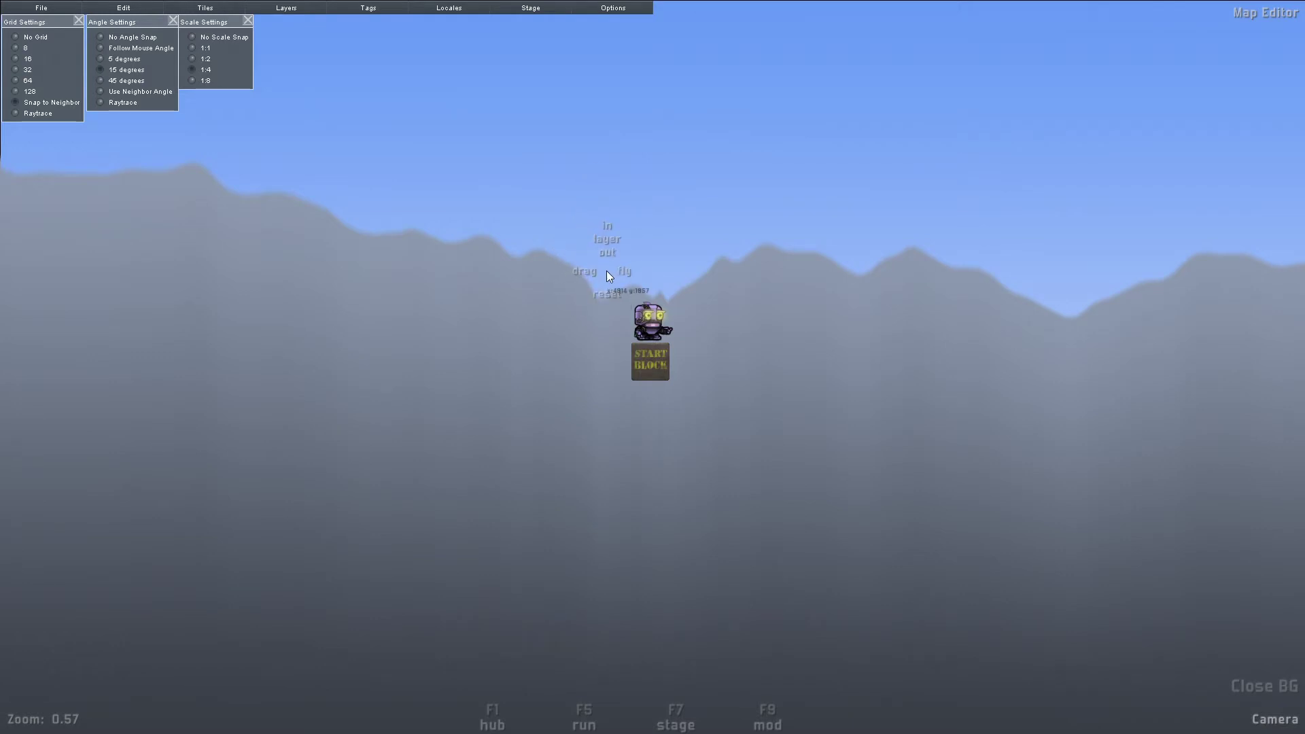
left_click_drag(580, 270, 544, 222)
right_click_drag(650, 305, 605, 302)
left_click_drag(605, 303, 651, 297)
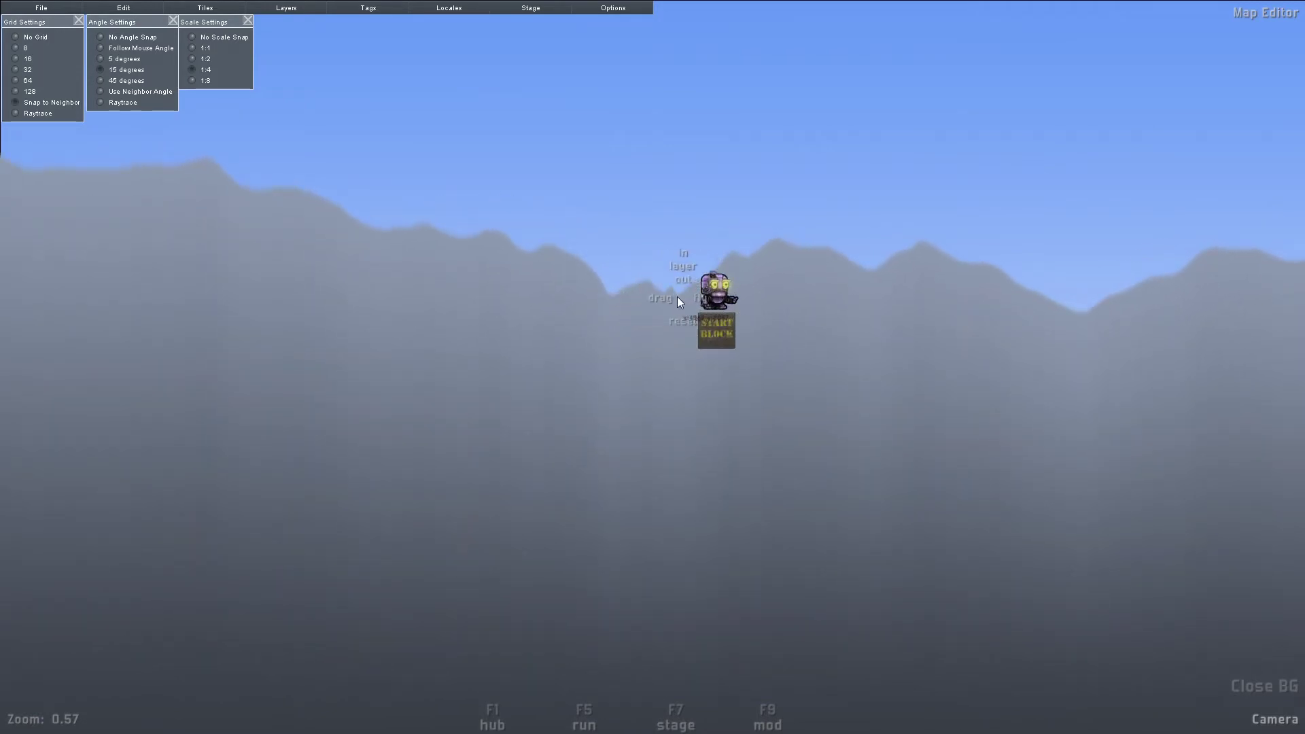
scroll(627, 305, "up", 1)
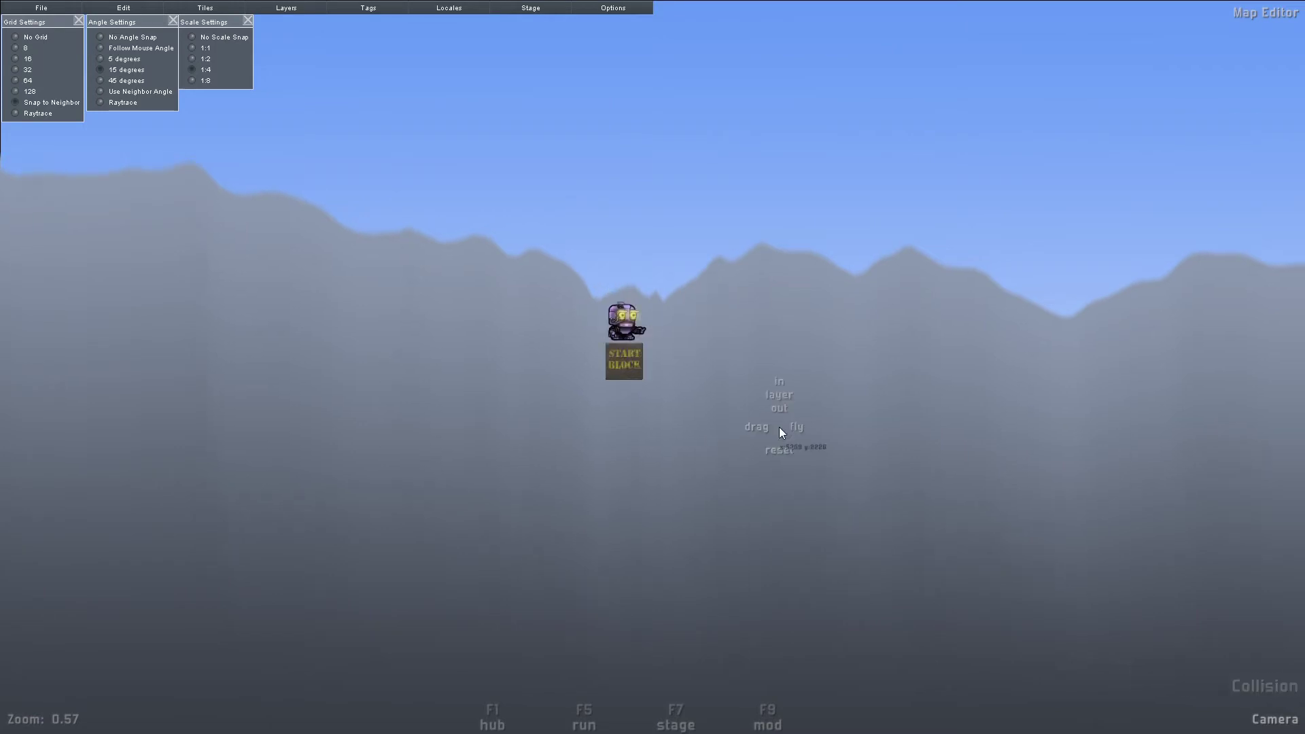
key("space")
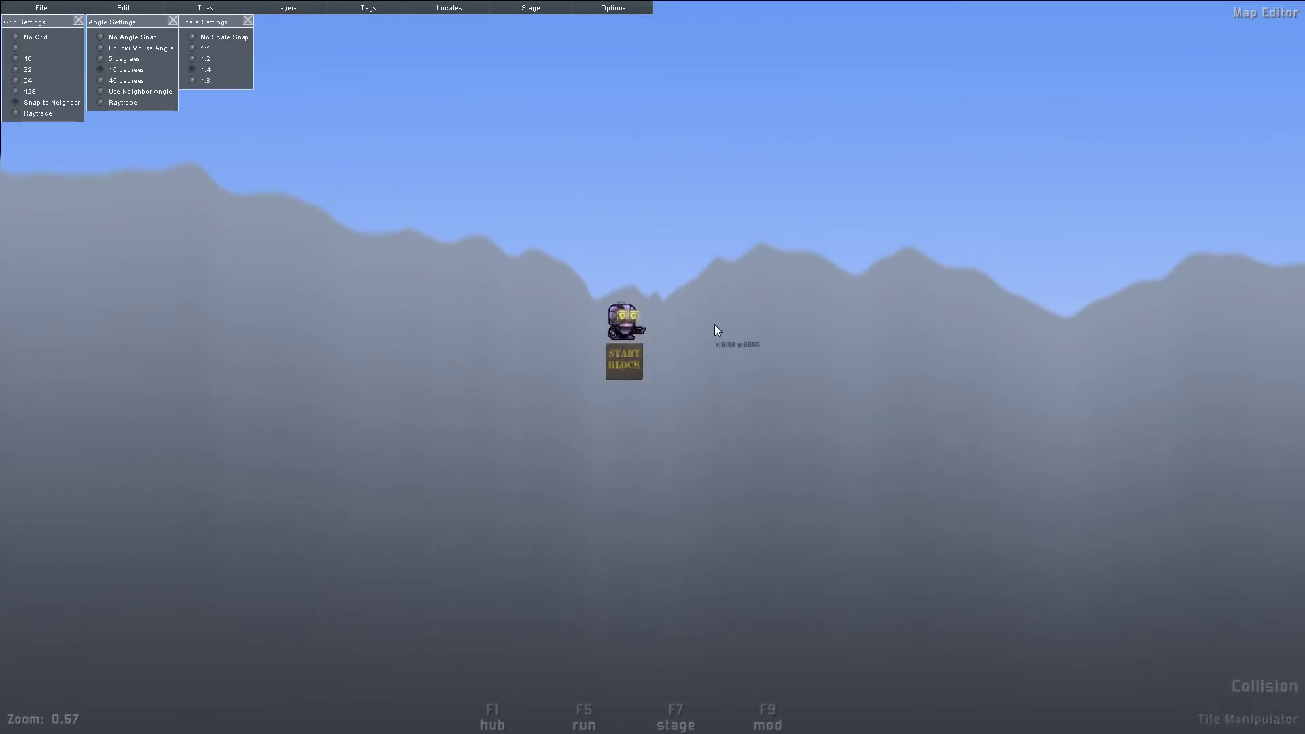
Step: Pick the medium dark square rock tile from the Boxes group in the Tile Browser
scroll(715, 325, "up", 3)
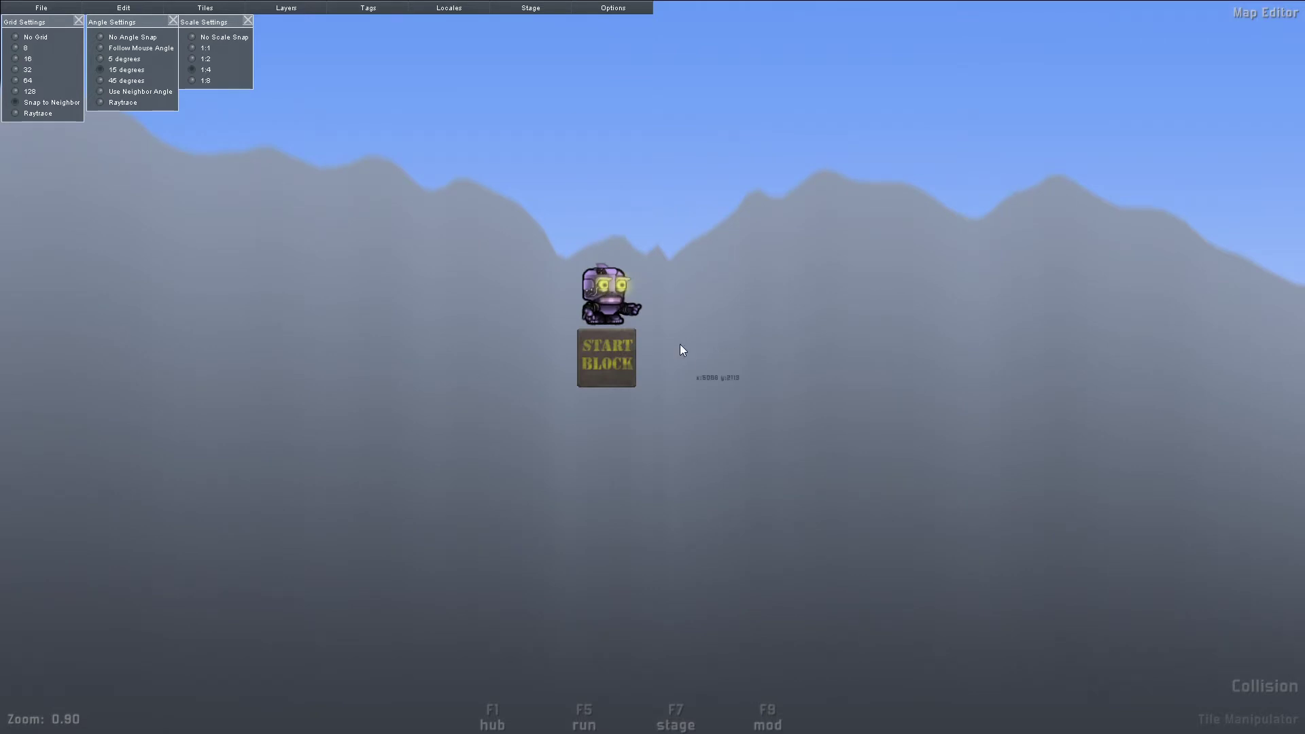
left_click(216, 7)
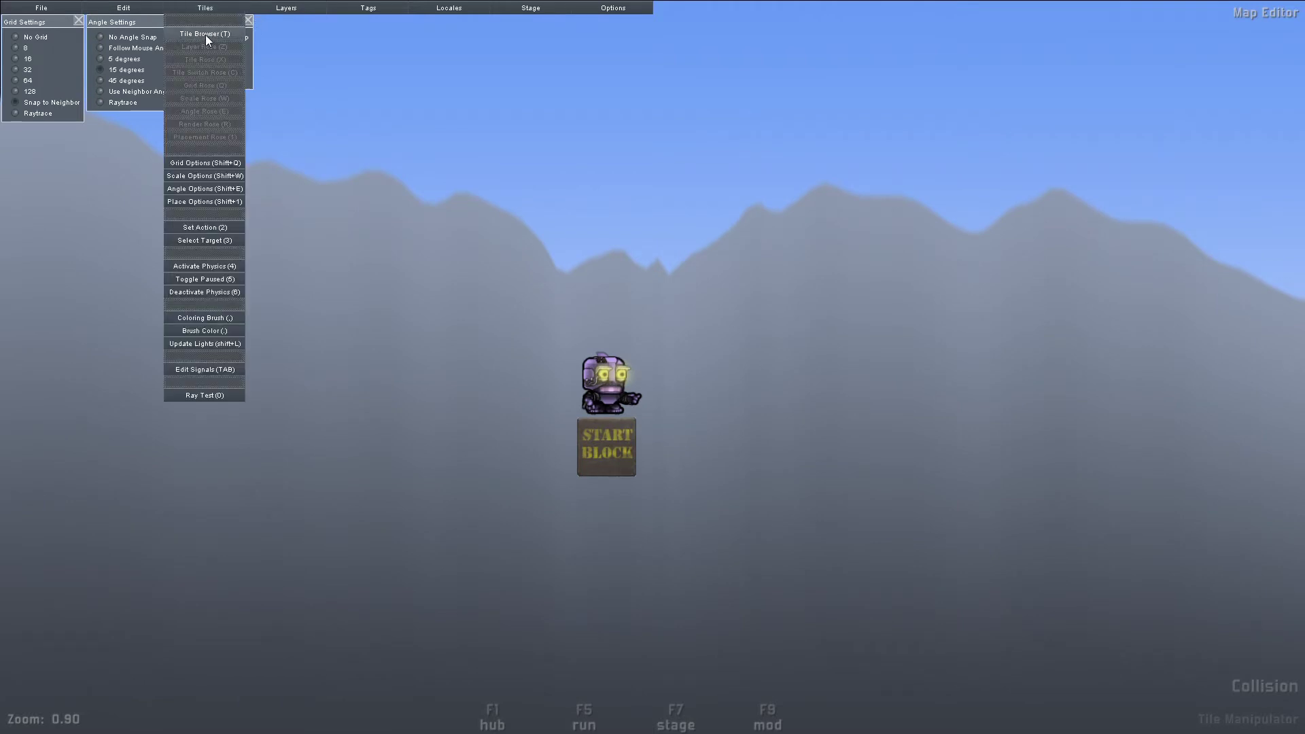
left_click(205, 34)
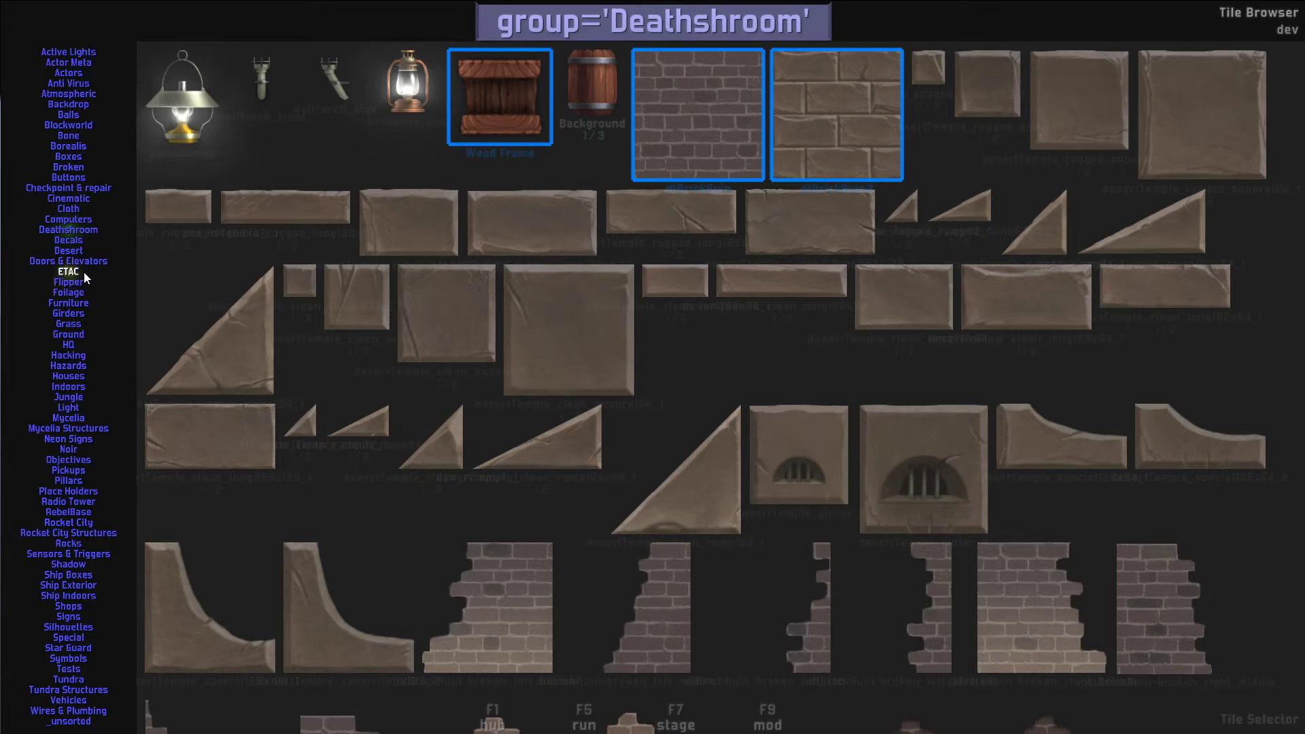
left_click(81, 157)
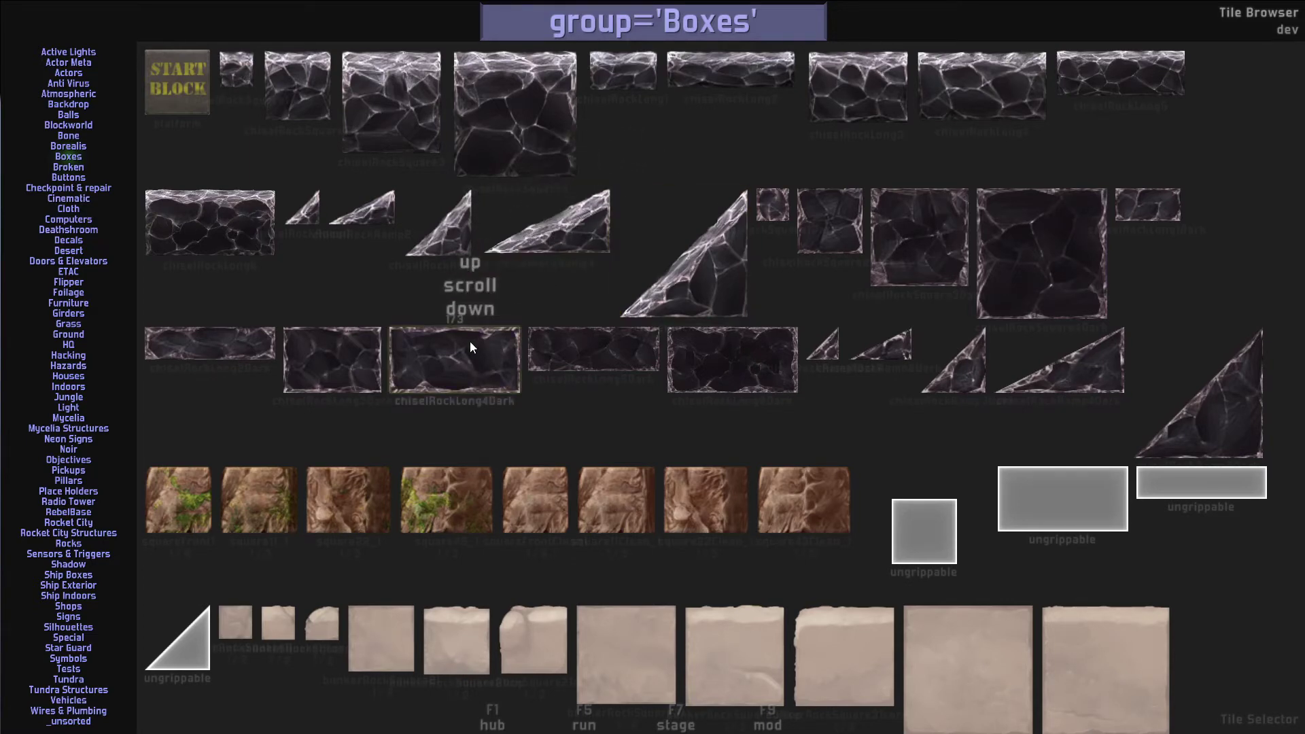
left_click(951, 234)
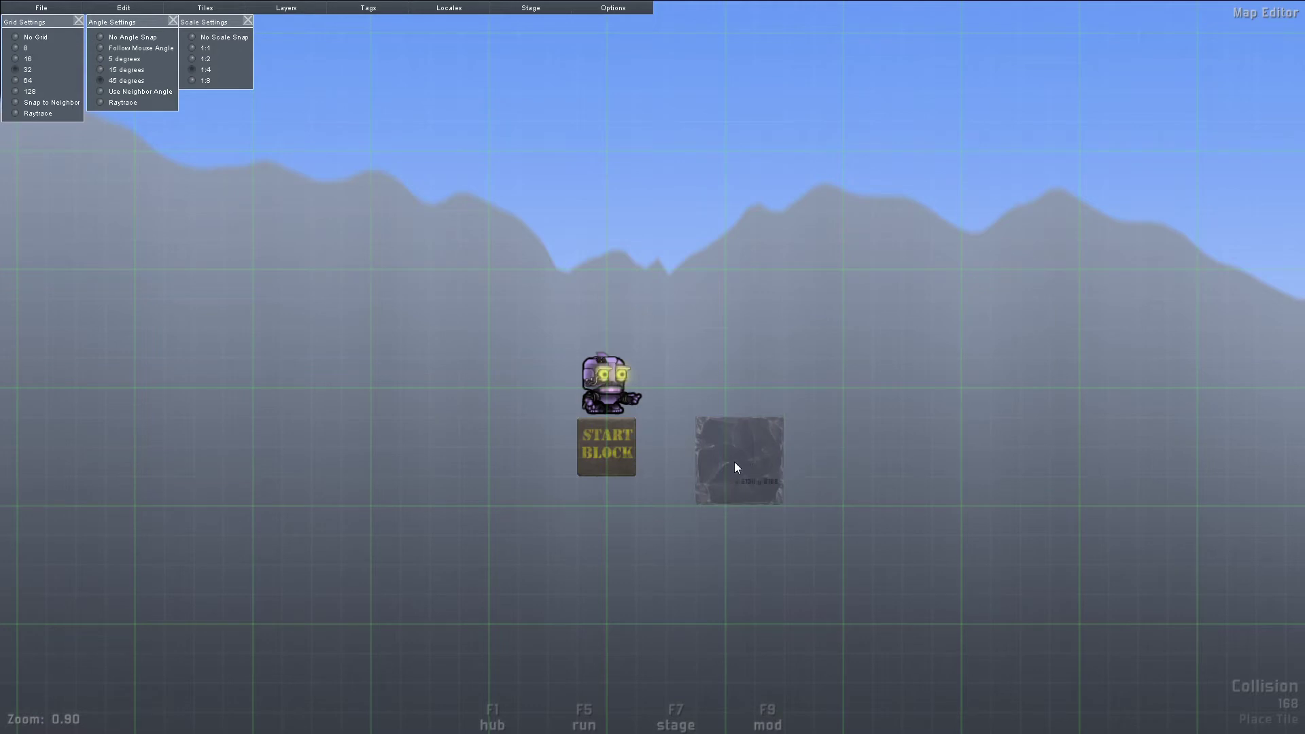
Step: Place one dark rock tile directly beside the start block and delete it again
left_click(695, 461)
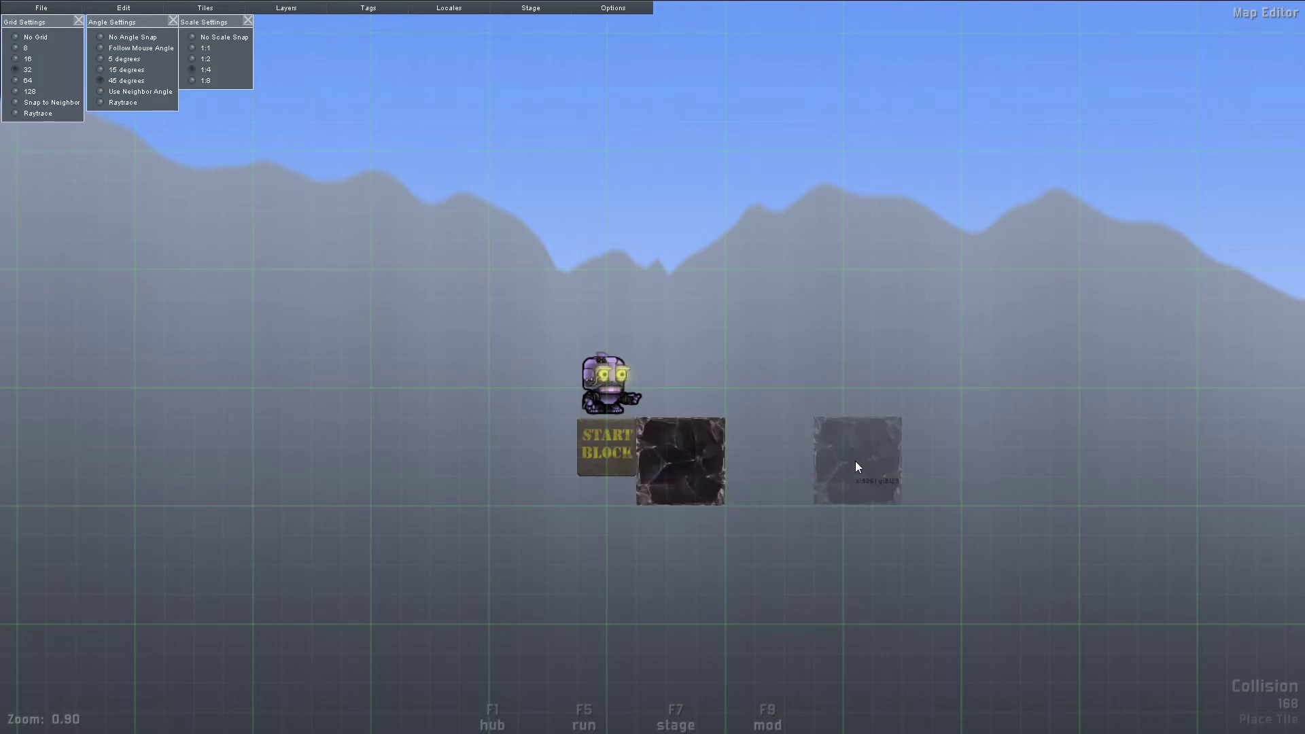
right_click(702, 451)
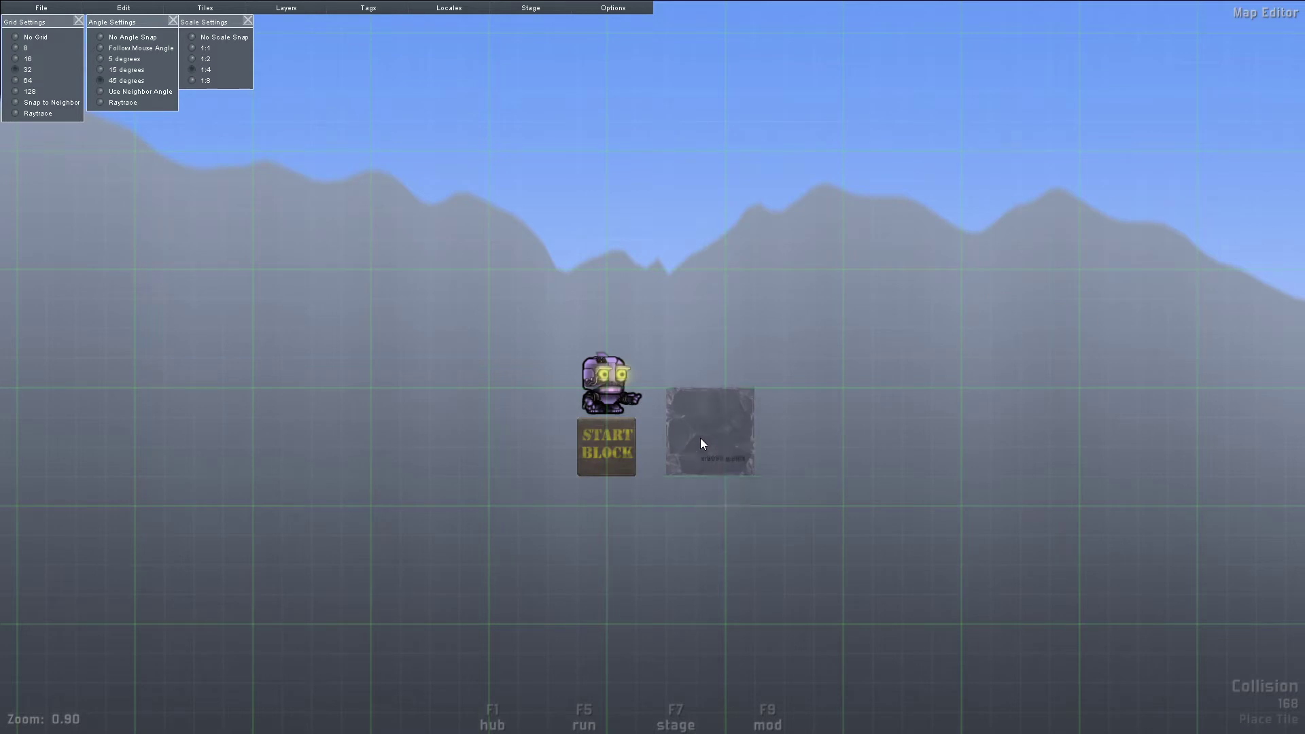
key("Escape")
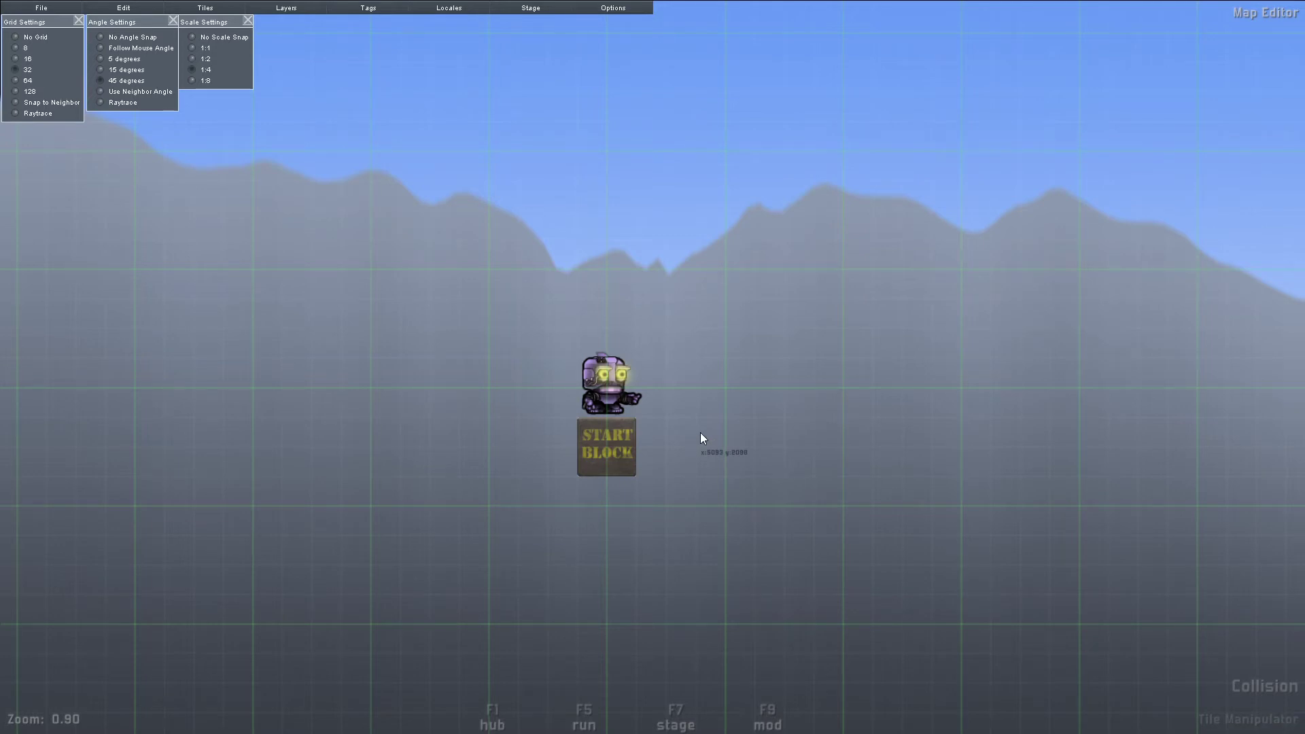
Step: Place a horizontal row of three dark square rock tiles extending right from the start block
key("space")
left_click(938, 240)
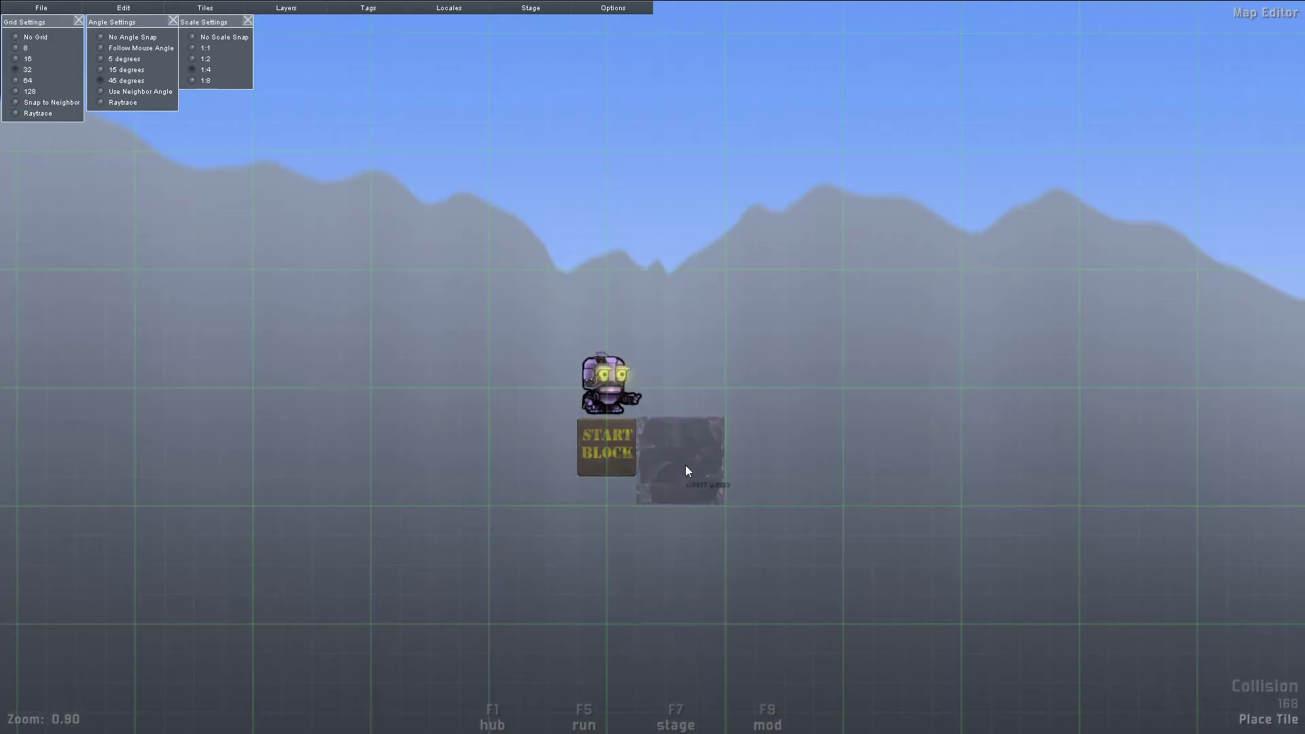
left_click_drag(686, 470, 849, 455)
right_click(854, 436)
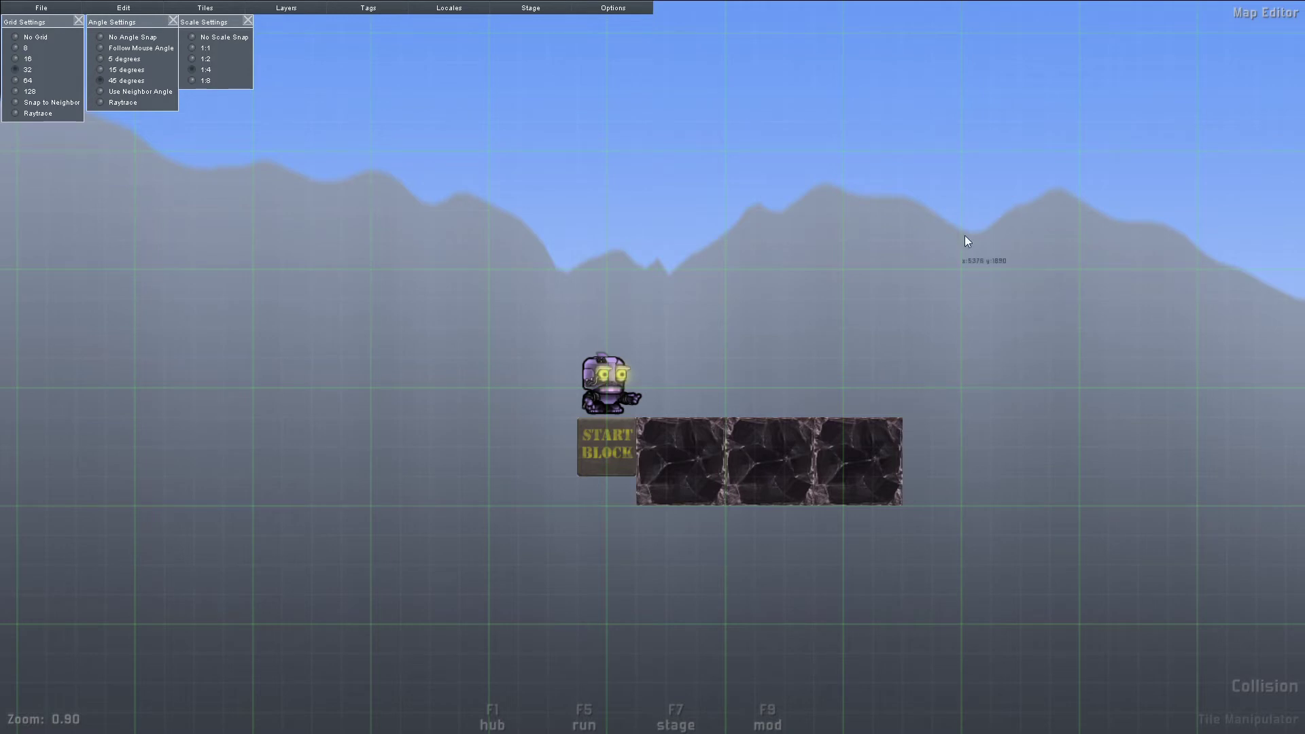
Step: Select the three rock tiles and the start block together, and clear the selection
left_click_drag(951, 292, 660, 588)
left_click(853, 450)
left_click(757, 477, "shift")
left_click(691, 467, "shift")
left_click(619, 454, "shift")
left_click(903, 355)
Step: Pick up a copy of the row's rightmost rock tile for placement and try rotating it above the row
middle_click(869, 468)
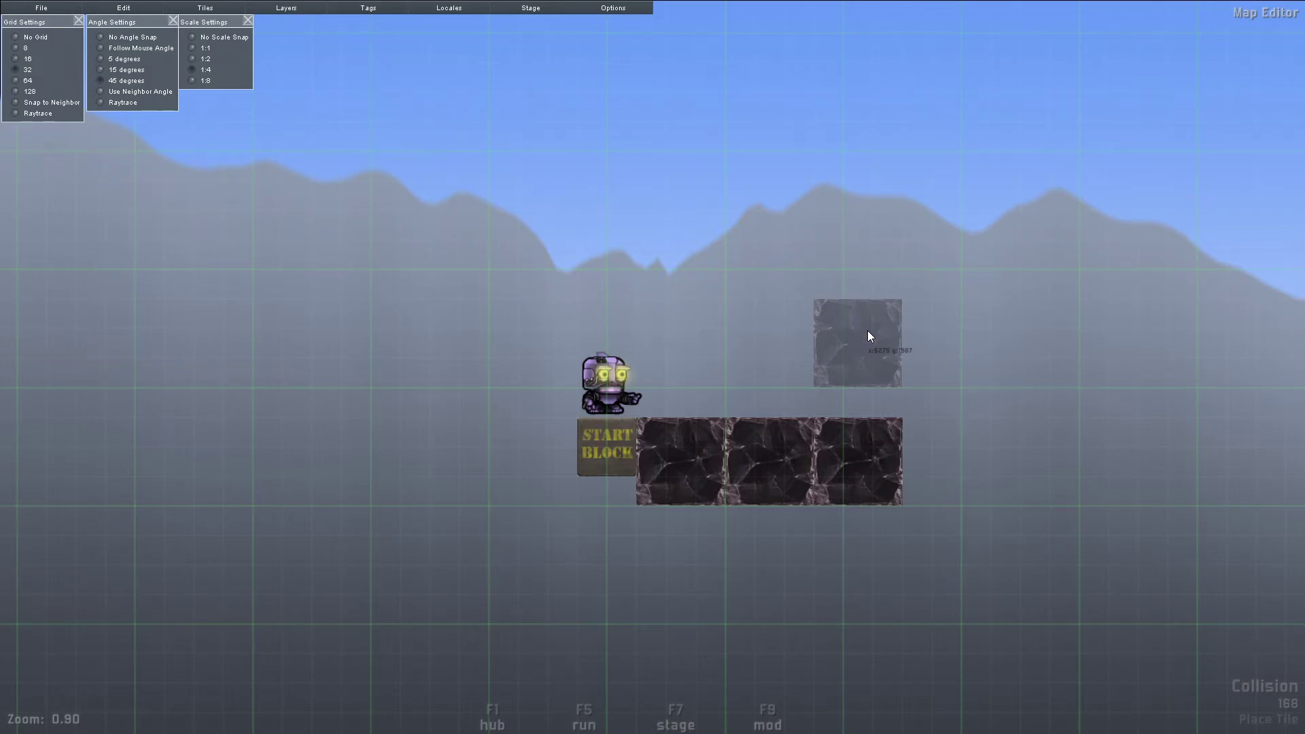
key("r")
scroll(857, 316, "up", 2)
scroll(858, 317, "down", 1)
left_click_drag(858, 318, 857, 316)
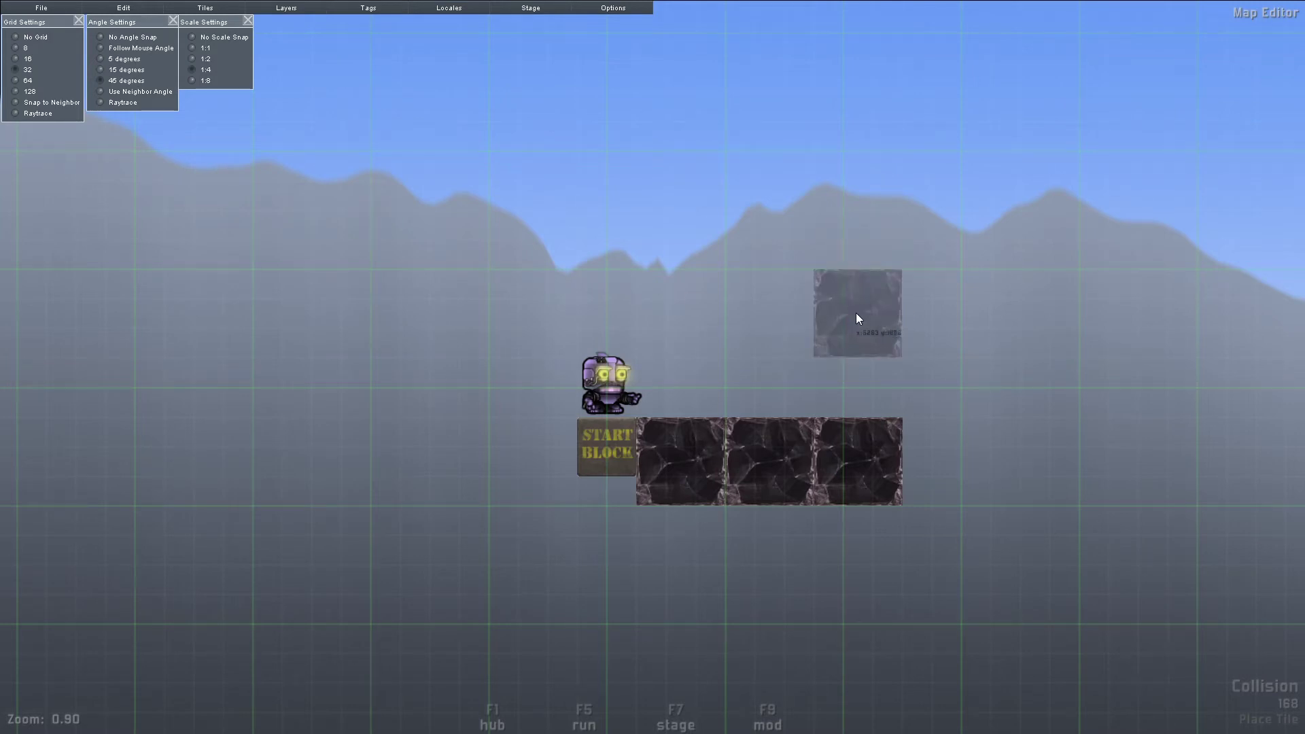
Step: Try scaling the picked-up rock tile above the row
key("s")
scroll(851, 299, "up", 2)
scroll(851, 299, "down", 1)
scroll(850, 298, "down", 1)
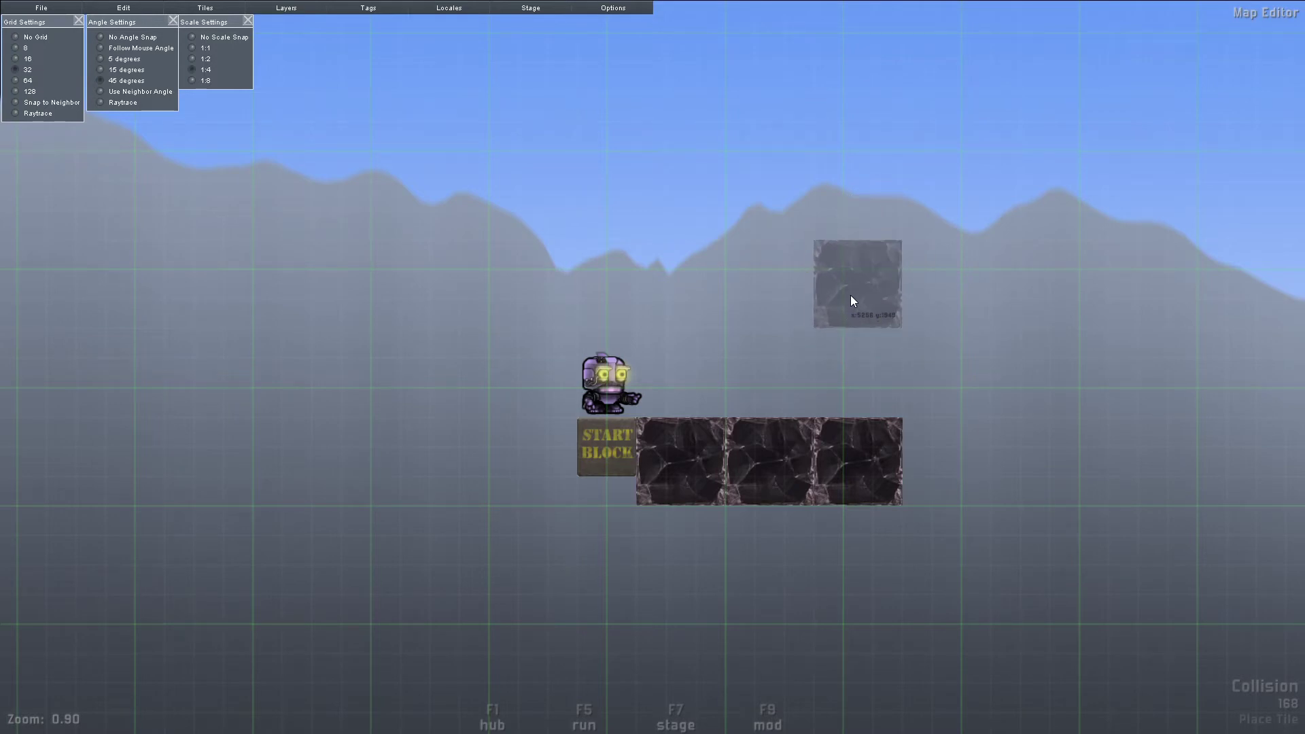
key("f")
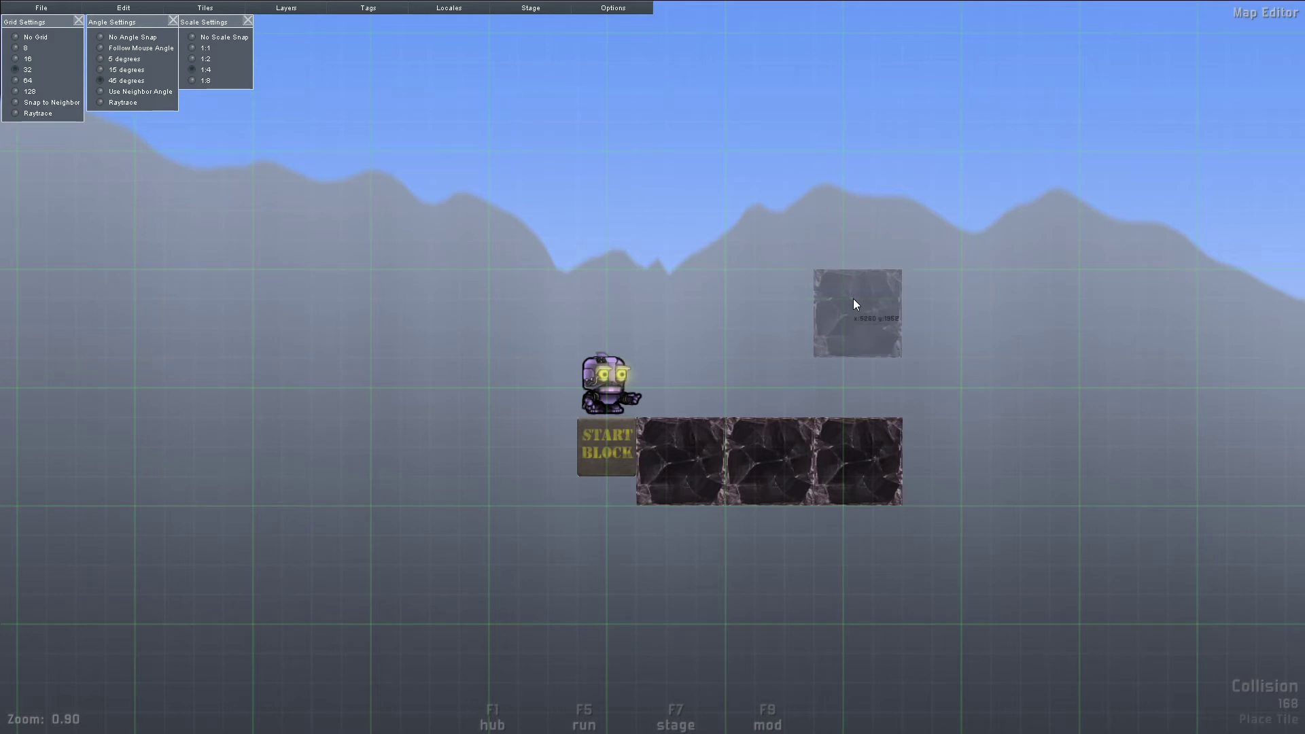
Step: Set the grid snap to 128 and the scale snap to 1:1
key("g")
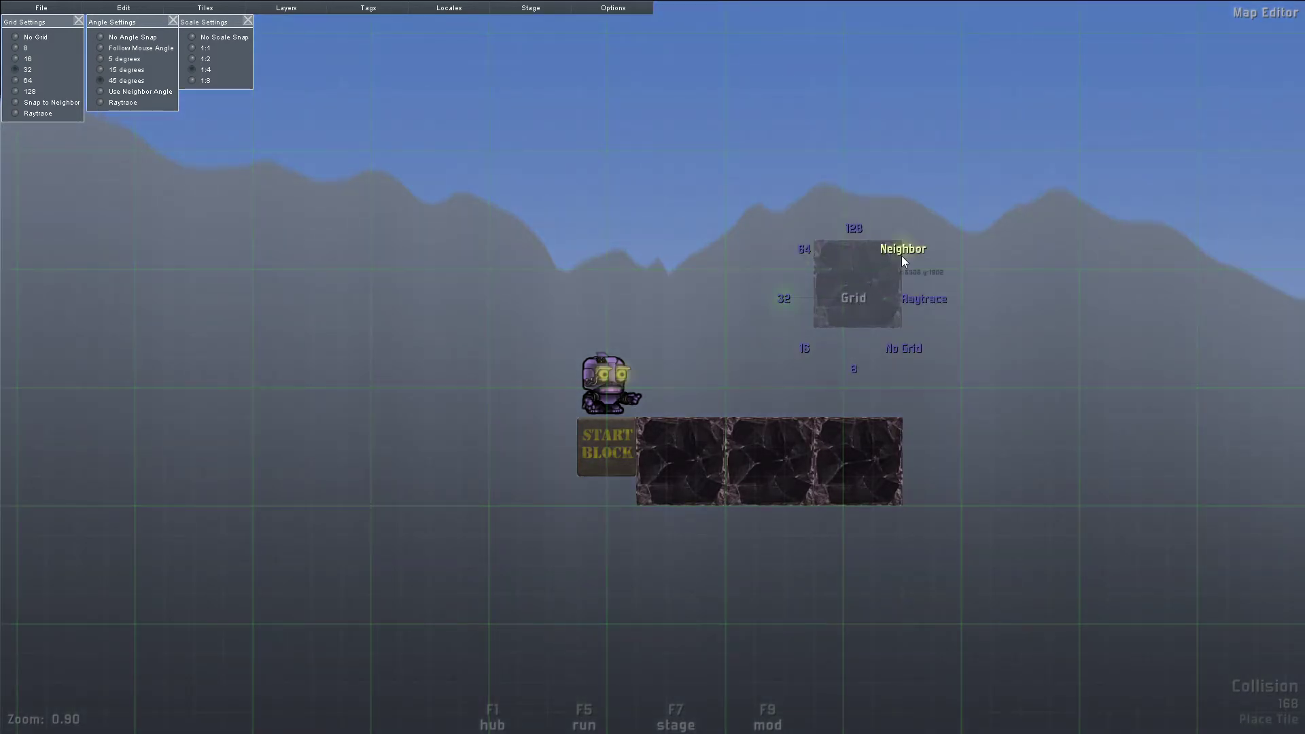
left_click(841, 223)
key("s")
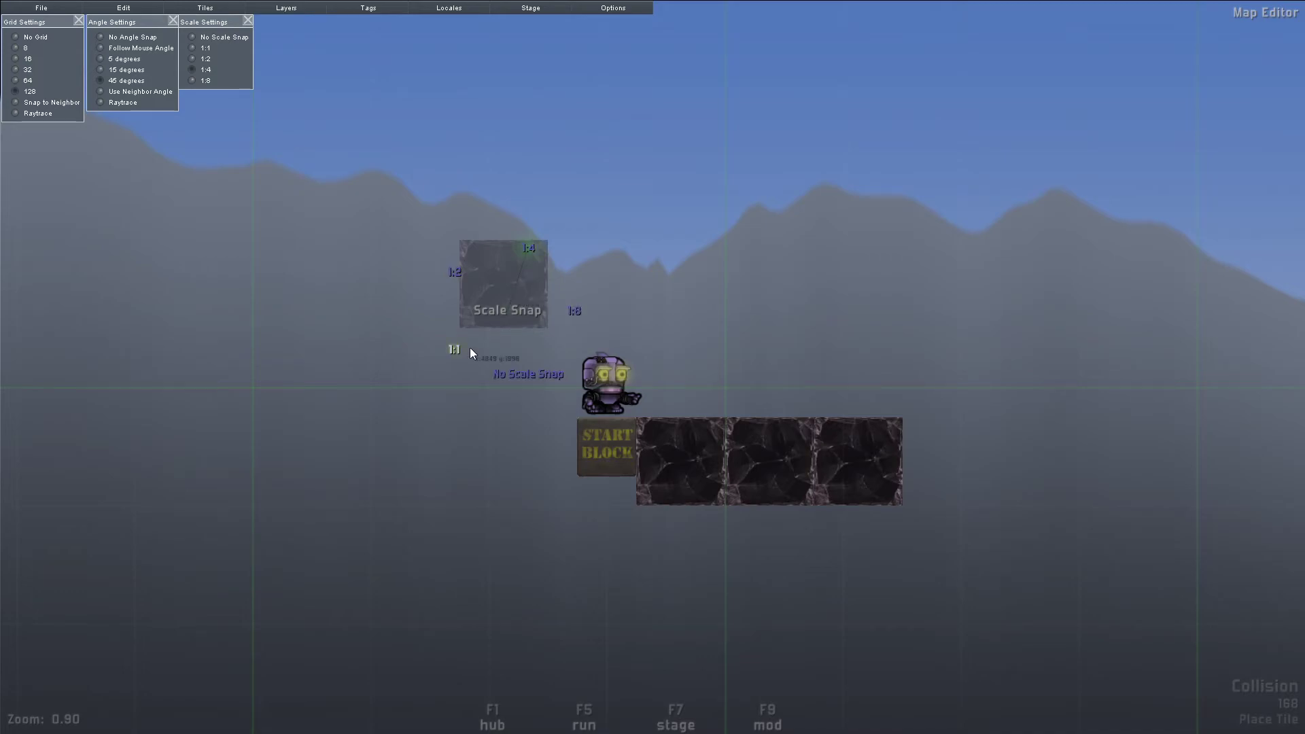
left_click(451, 355)
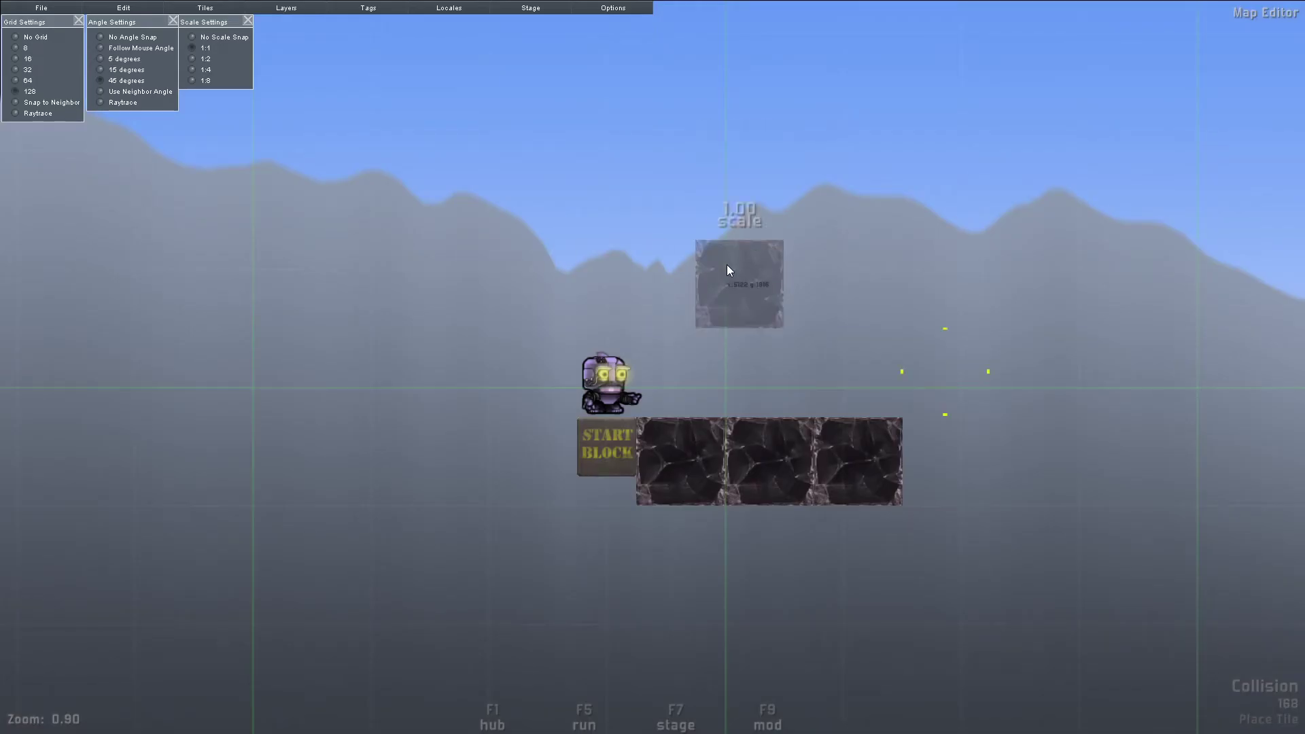
Step: Try scaling the unplaced rock tile up and down with the 1:1 scale snap
scroll(726, 263, "up", 1)
scroll(727, 270, "up", 1)
scroll(727, 271, "down", 2)
key("s")
Step: Set the angle snap to 5 degrees and try rotating the unplaced rock tile
key("a")
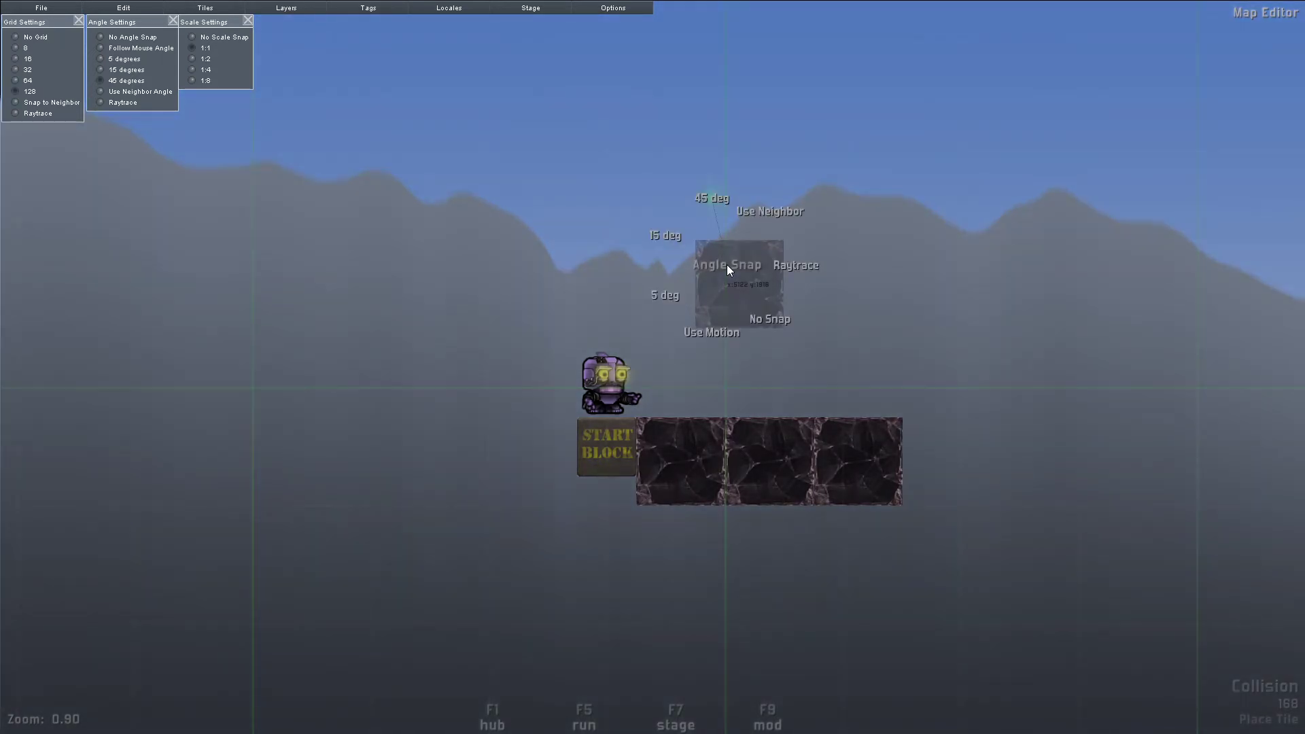
left_click(679, 280)
scroll(703, 268, "down", 3)
scroll(703, 268, "down", 3)
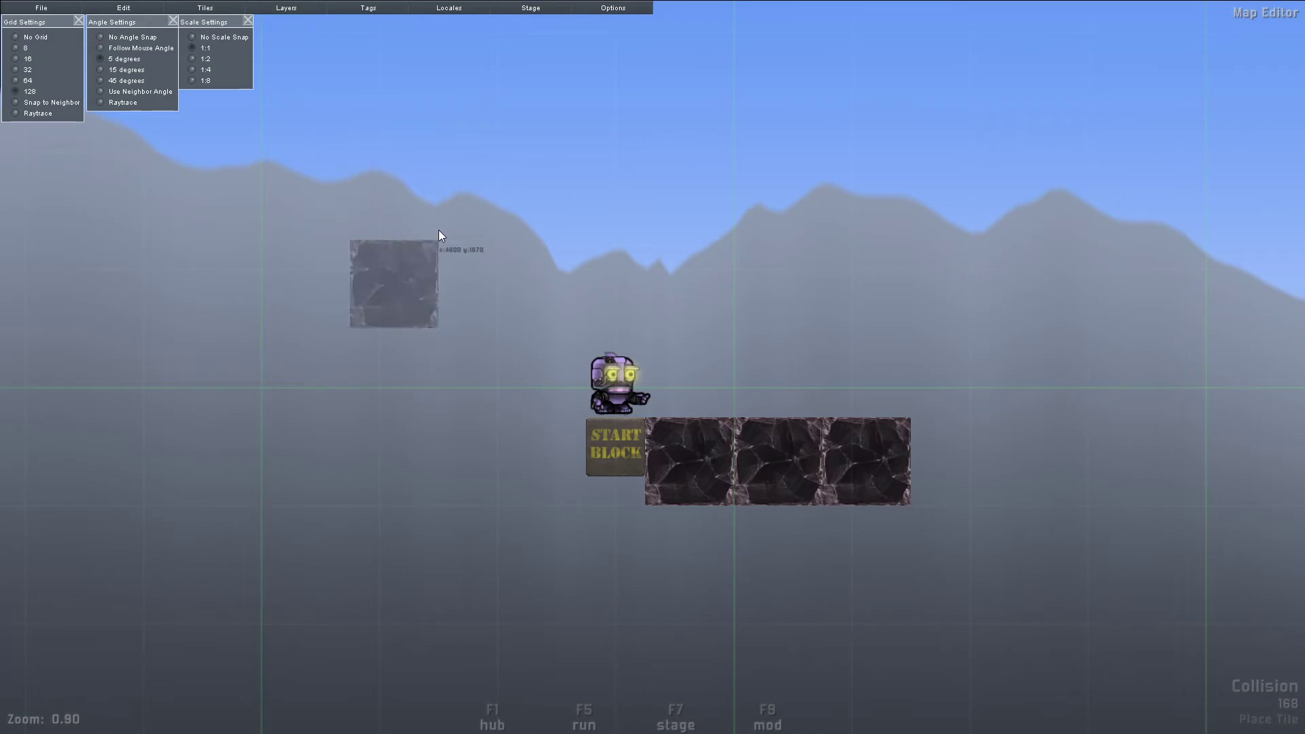
Step: Toggle the grid, scale and angle settings windows so that only the grid settings stay displayed
key("g")
key("s")
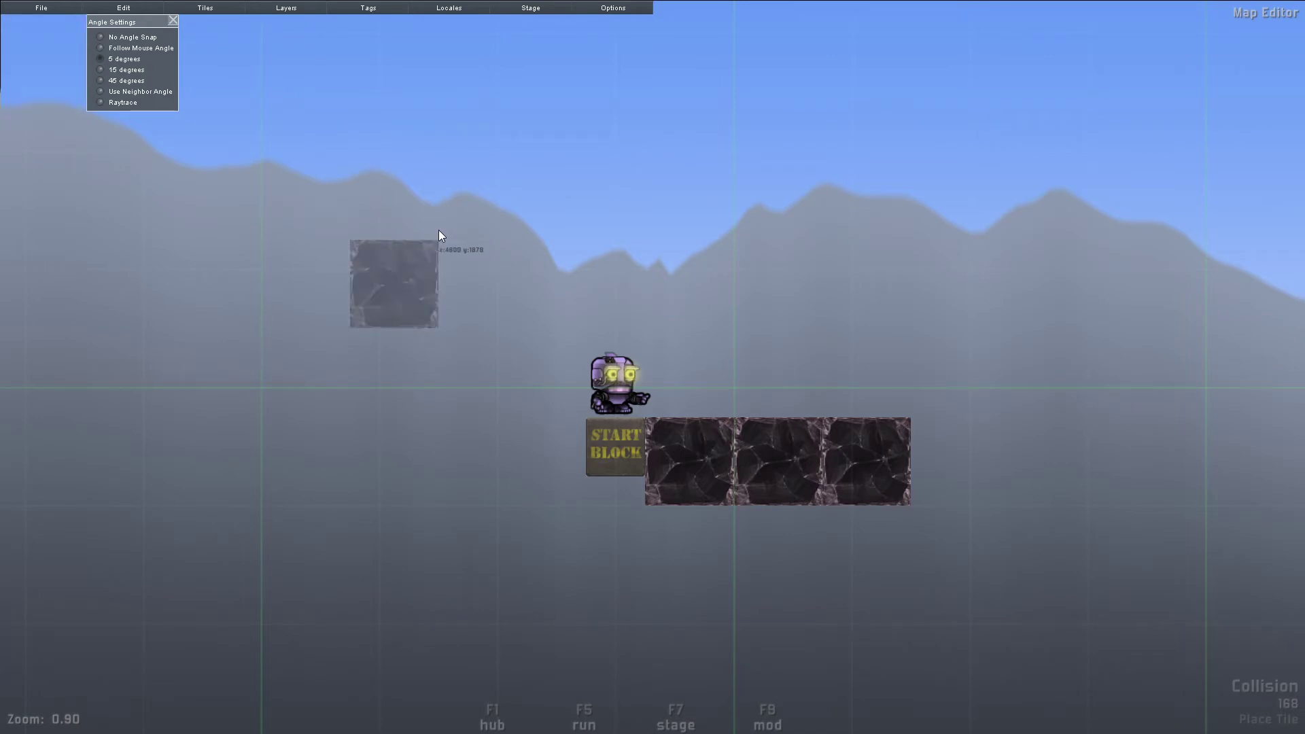
key("g")
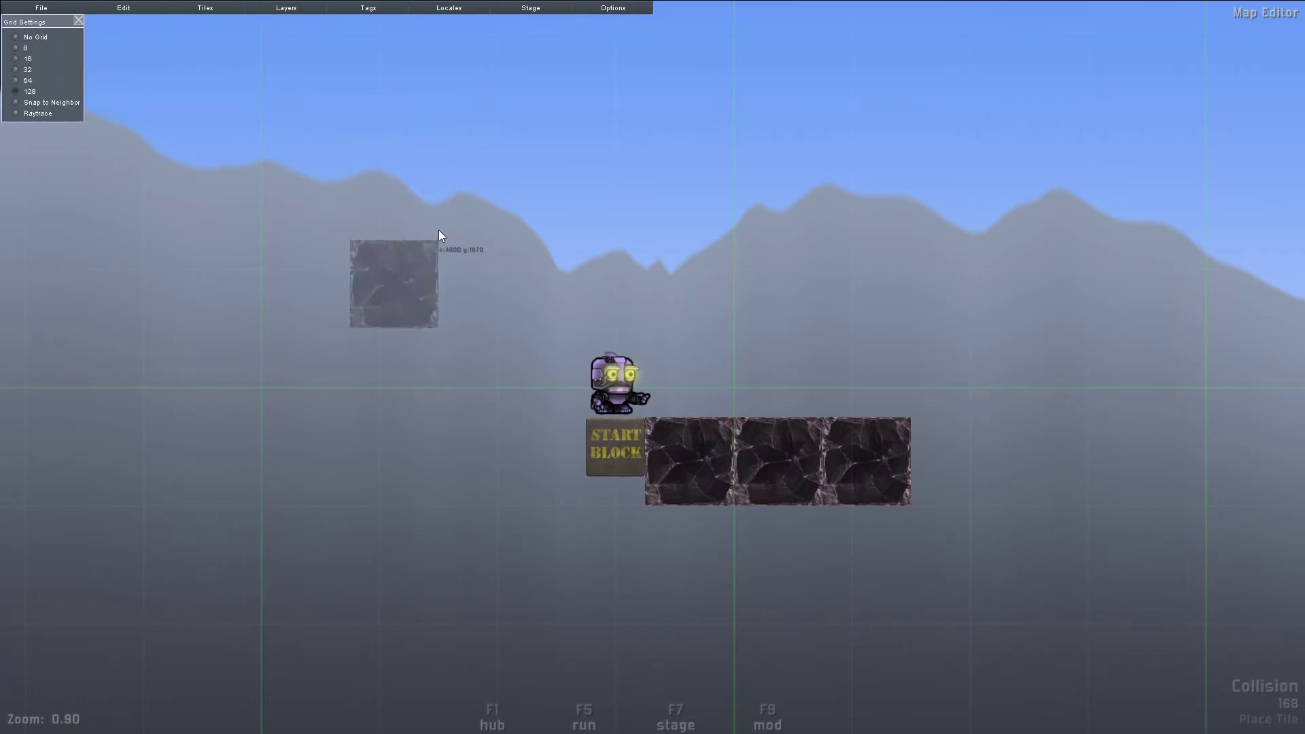
Step: Show the scale and angle settings and place a rock tile above the start block with Mirror Y placement
key("s")
key("a")
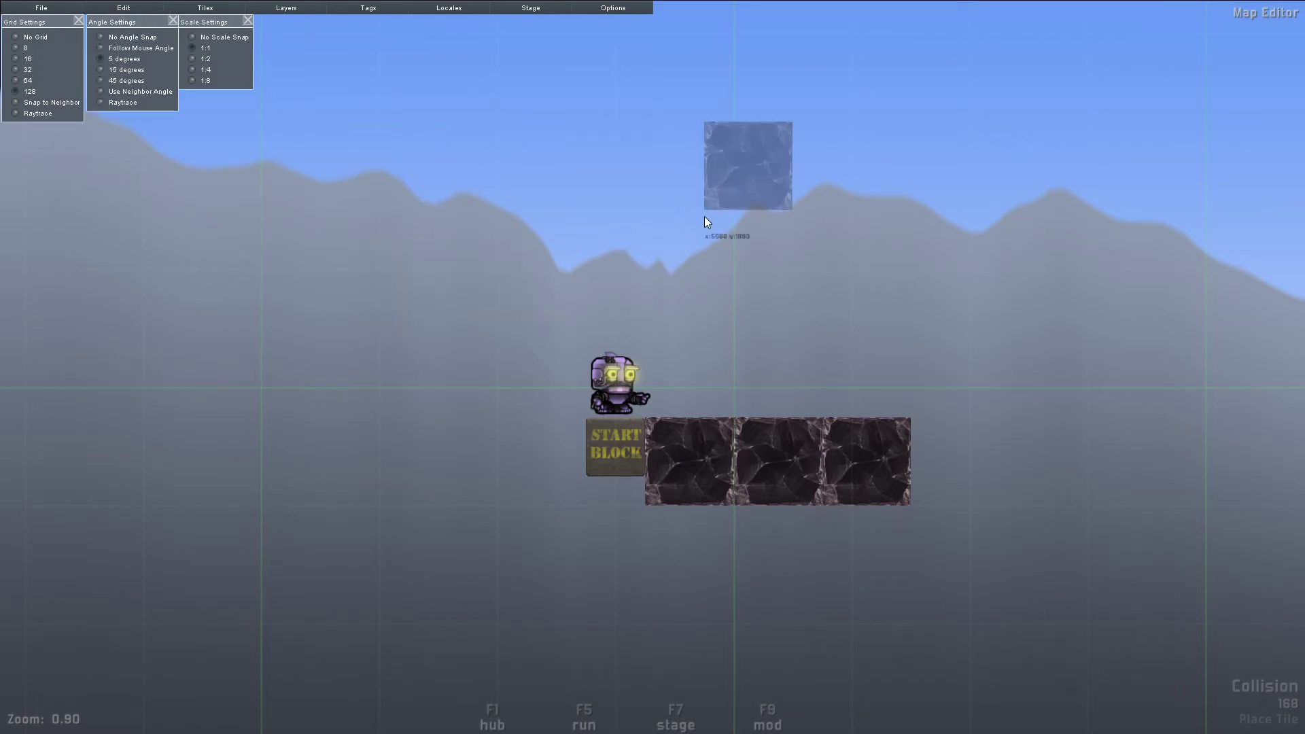
key("p")
key("p")
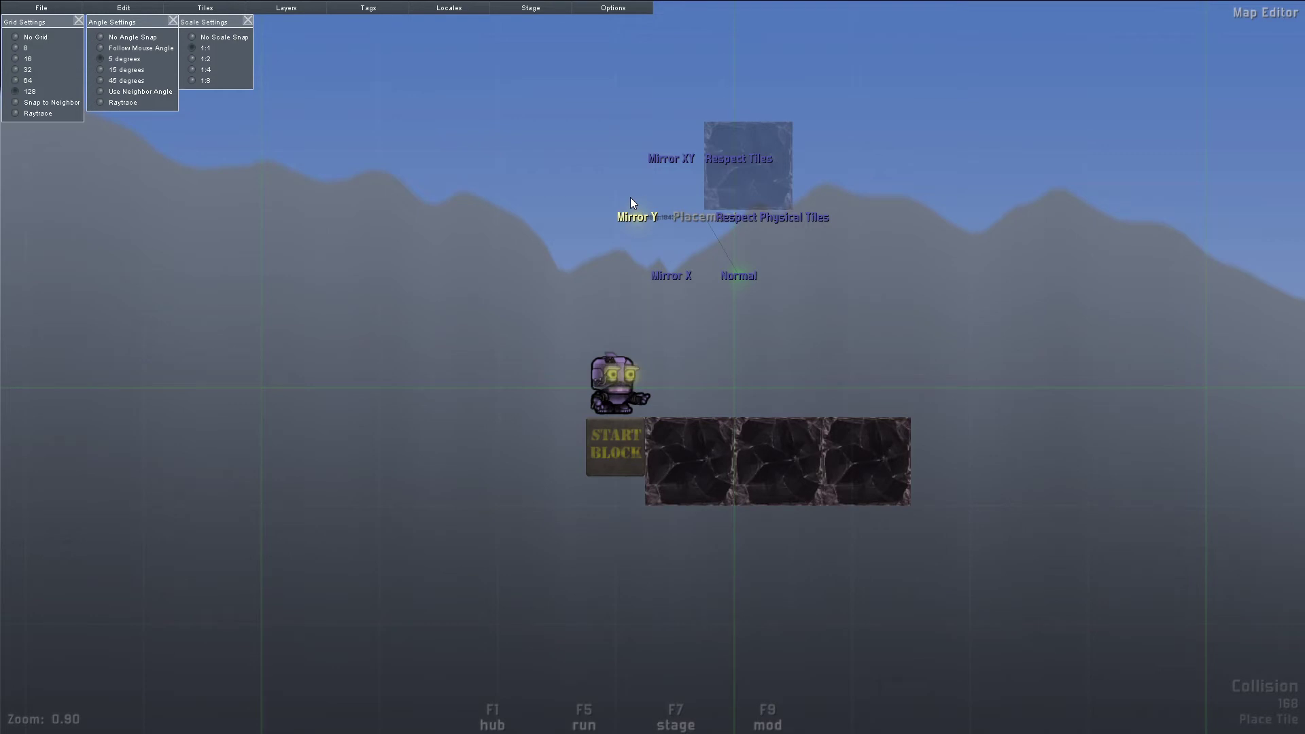
left_click(629, 225)
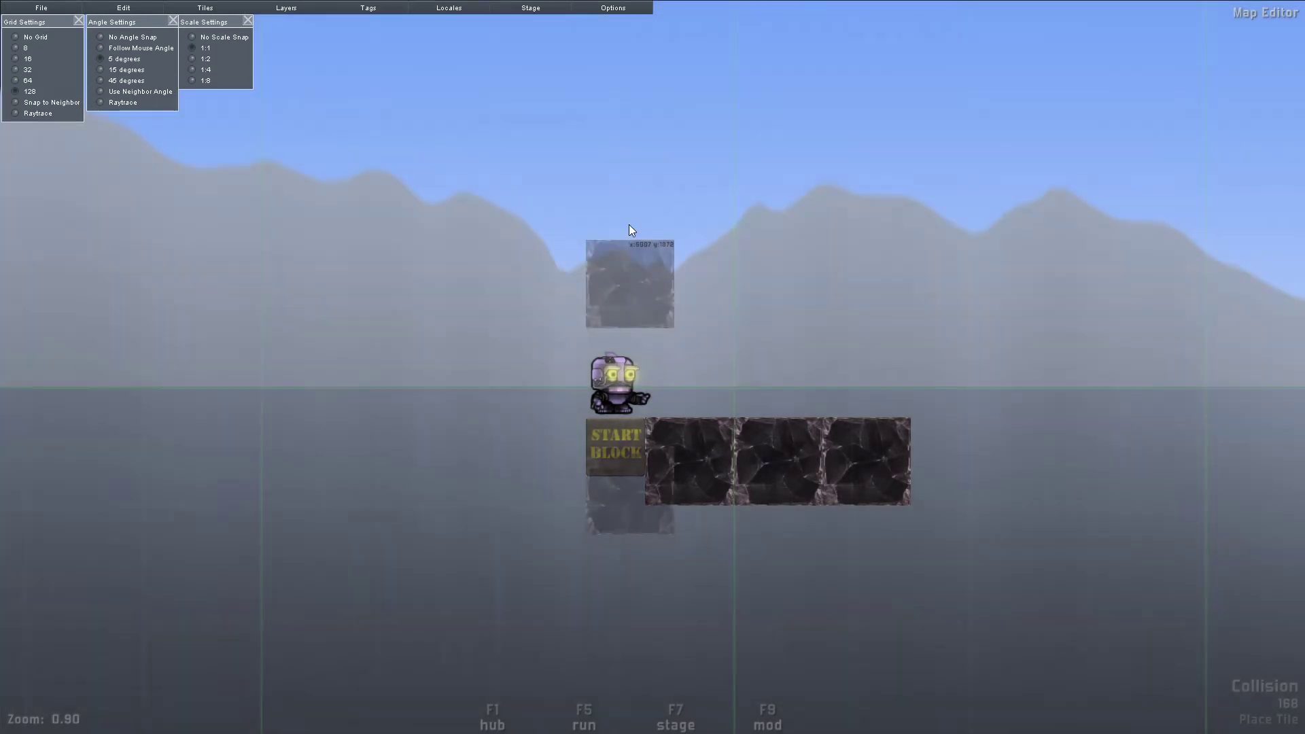
scroll(633, 304, "down", 4)
left_click(630, 190)
Step: Set the placement option to Mirror X and place a mirrored pair of rock tiles above the robot
right_click(858, 168)
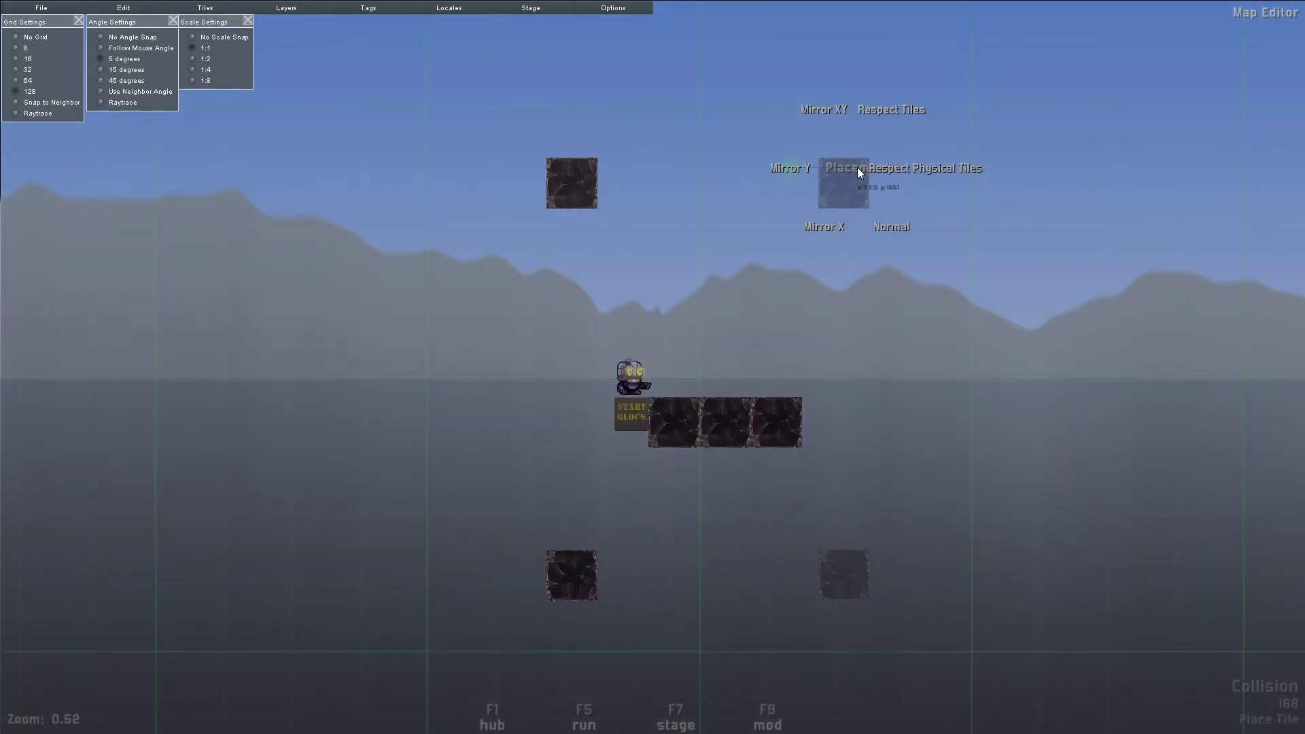
left_click(835, 207)
left_click(590, 282)
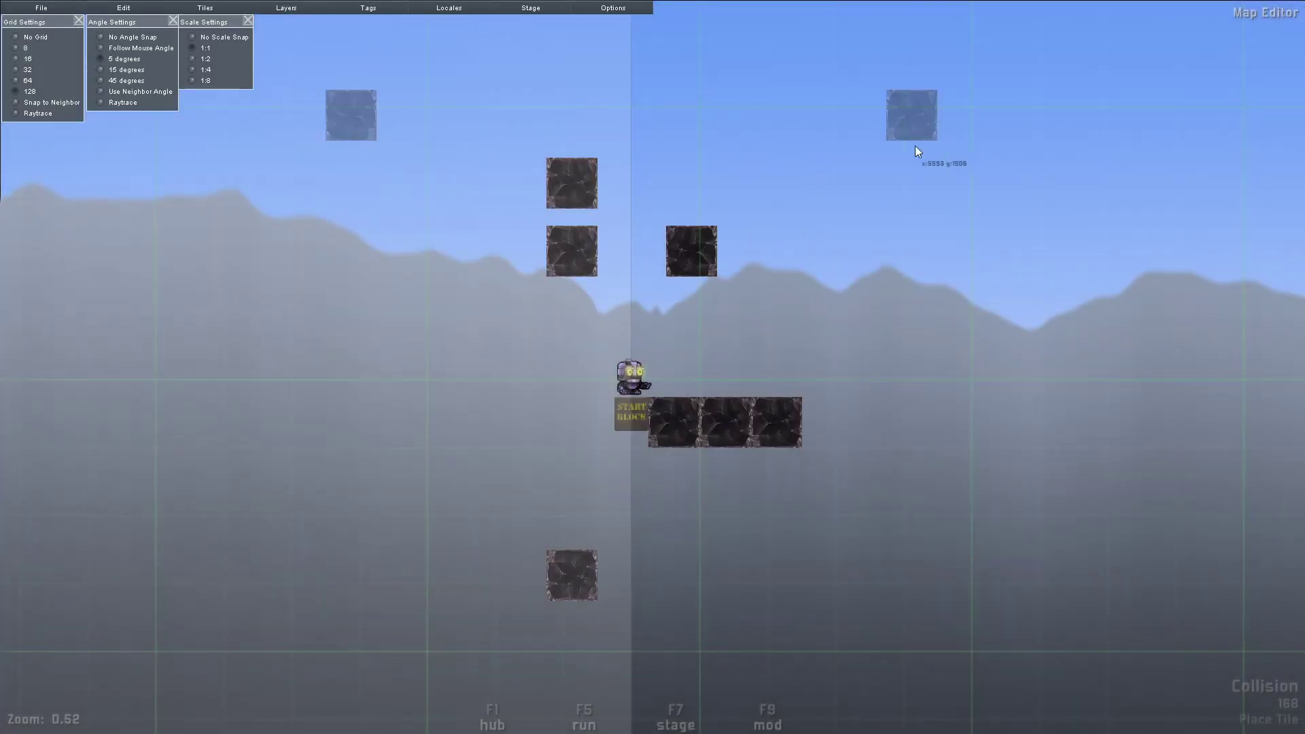
Step: Set the tile placement option back to Normal
right_click(841, 201)
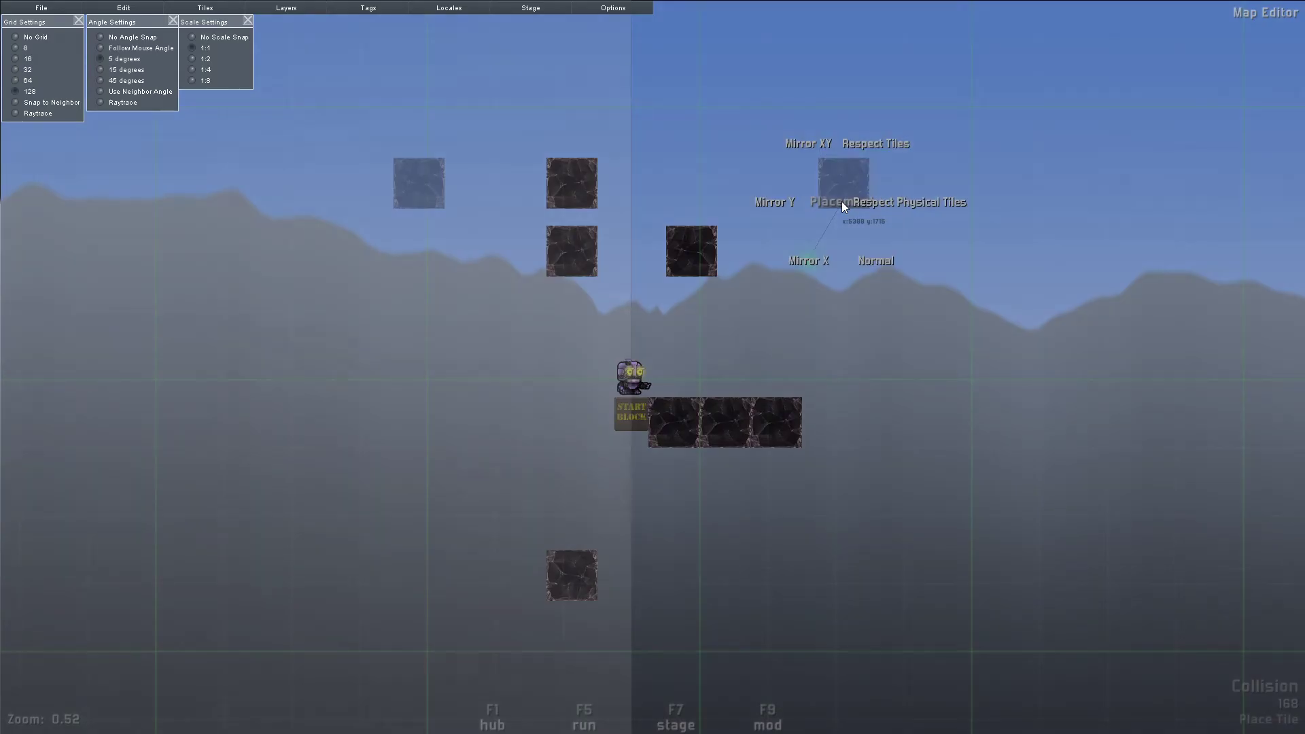
left_click(872, 251)
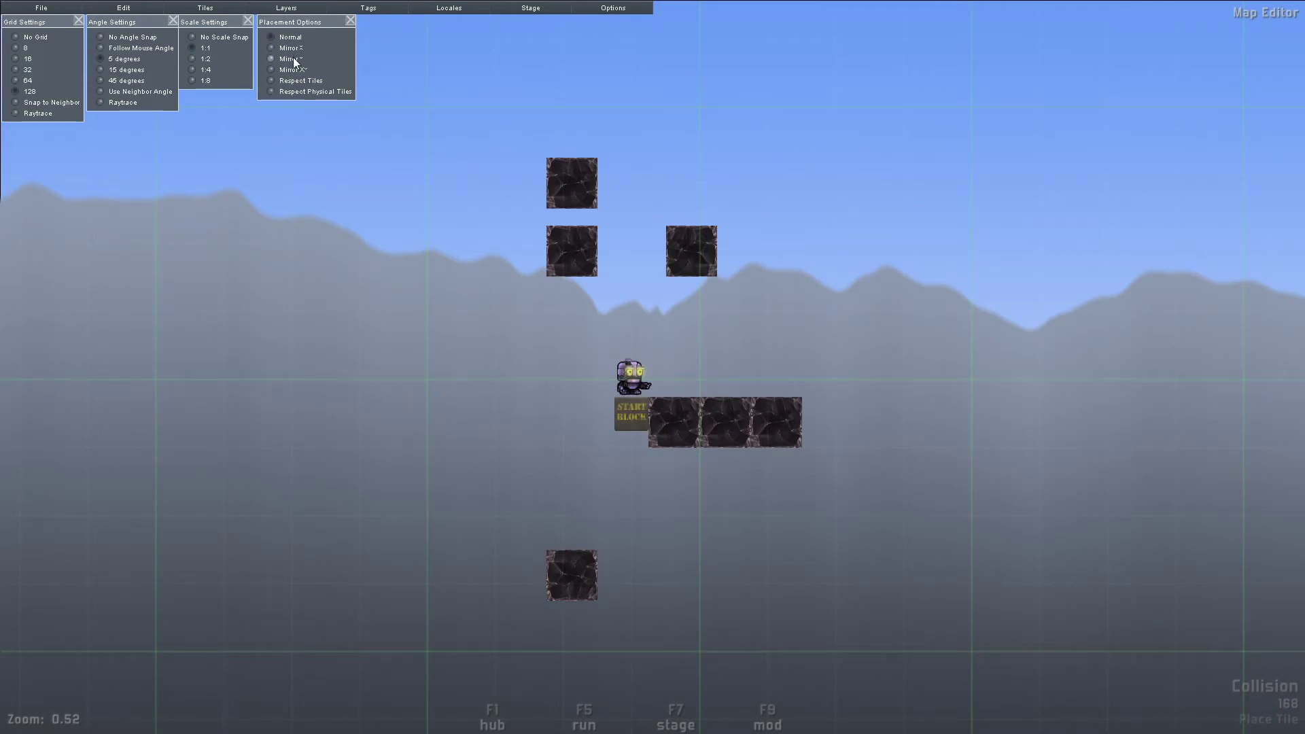
scroll(658, 176, "up", 2)
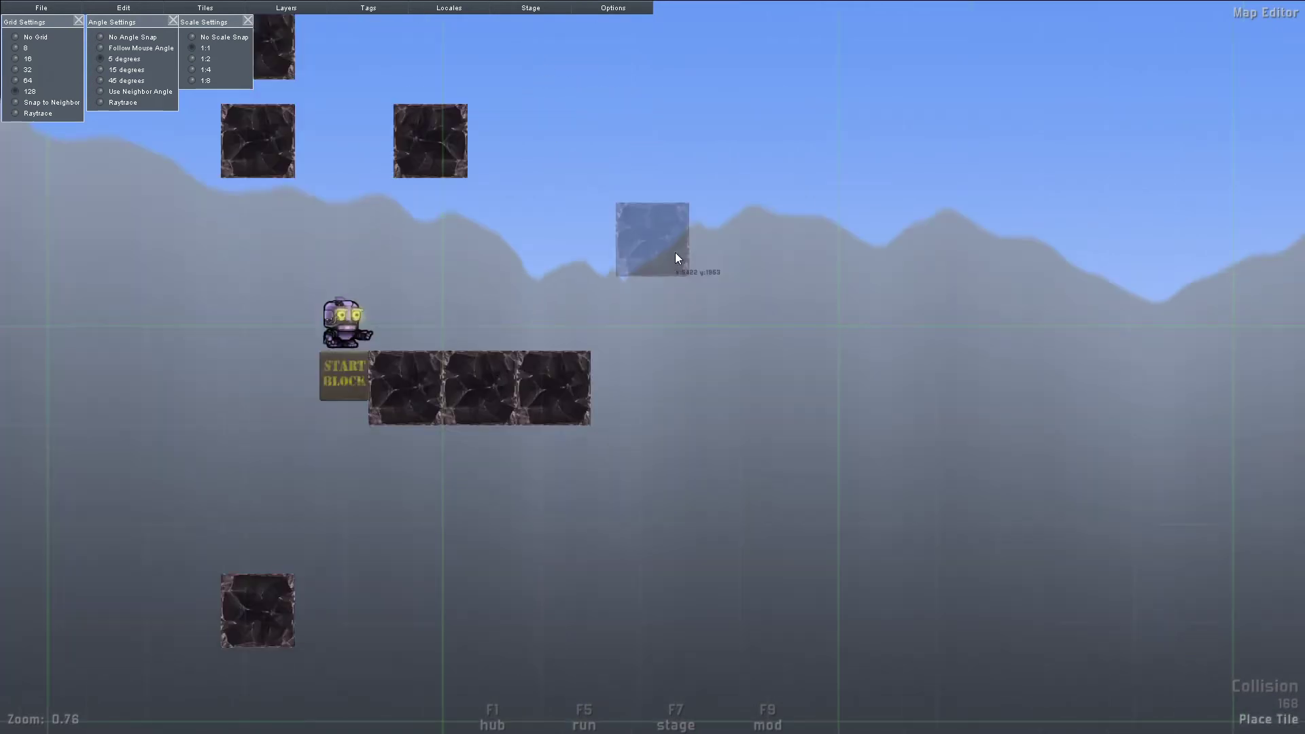
scroll(678, 258, "up", 1)
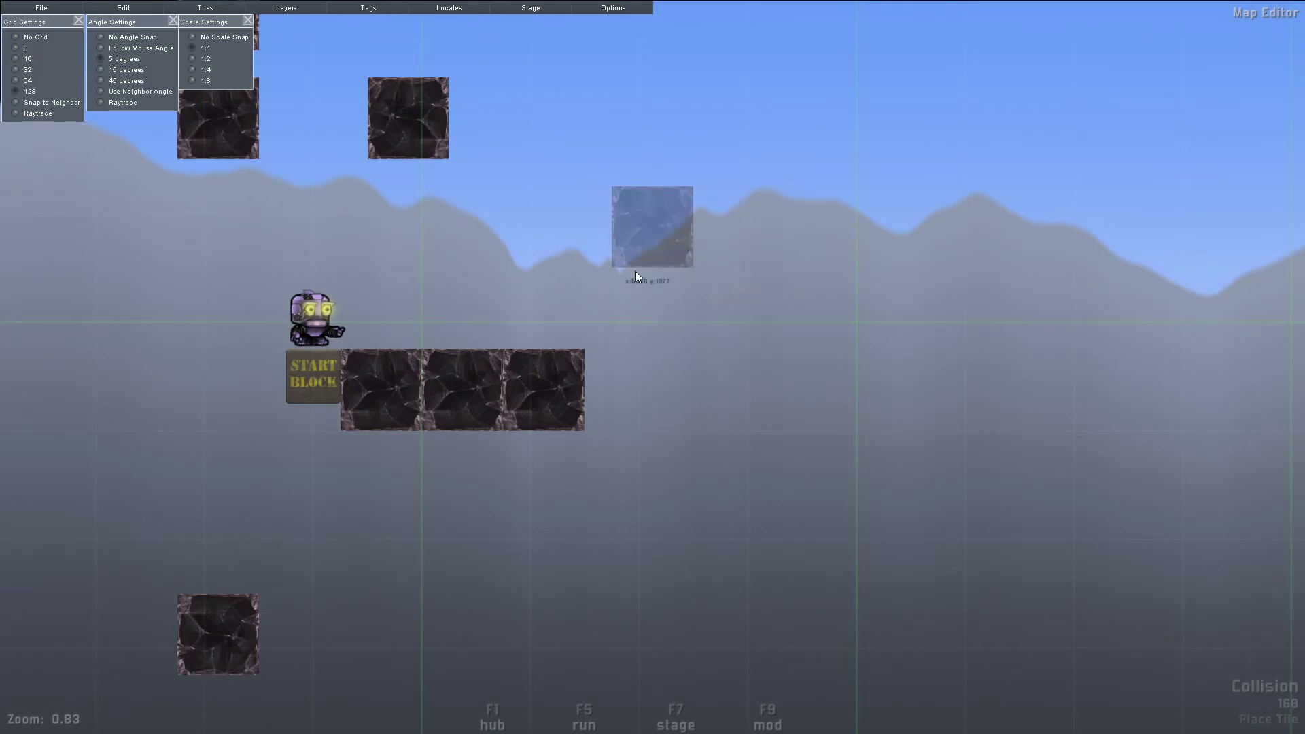
Step: Switch the unplaced square rock to the largest rectangular variant and place it beyond the end of the three-rock row
right_click(693, 284)
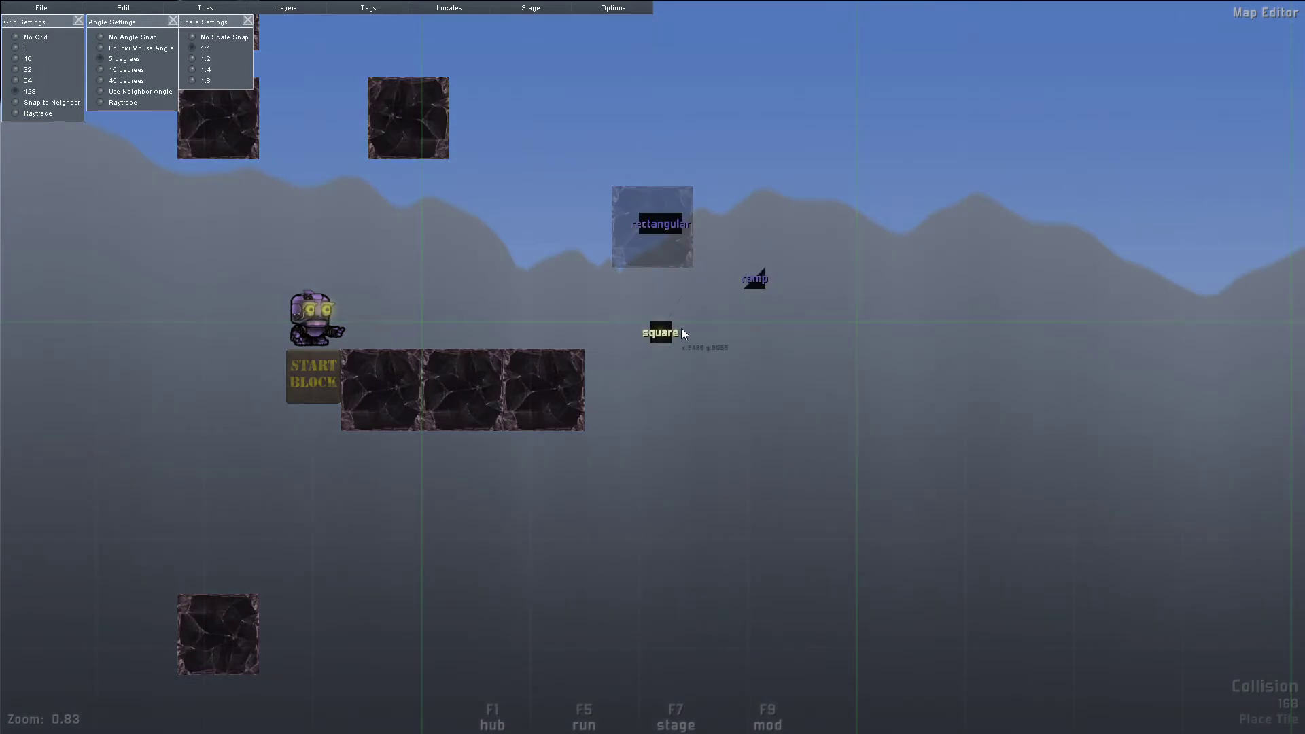
left_click(662, 229)
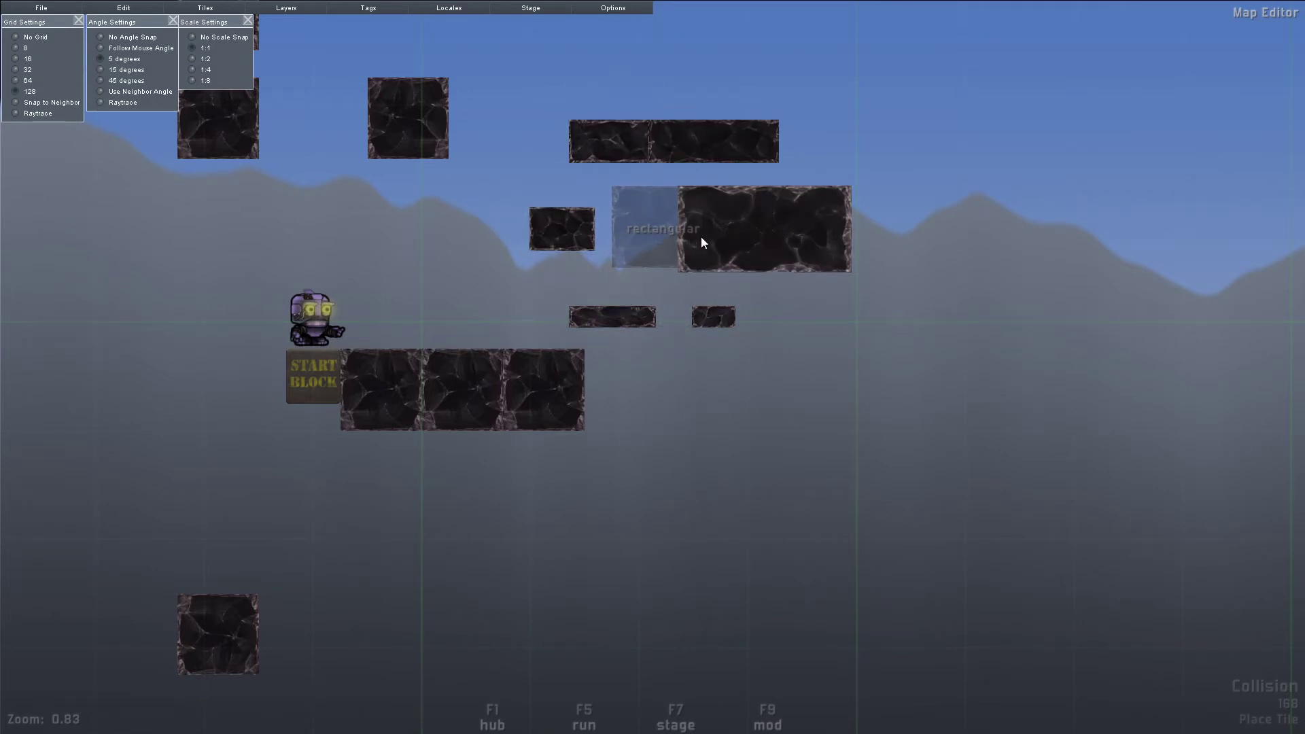
left_click(689, 207)
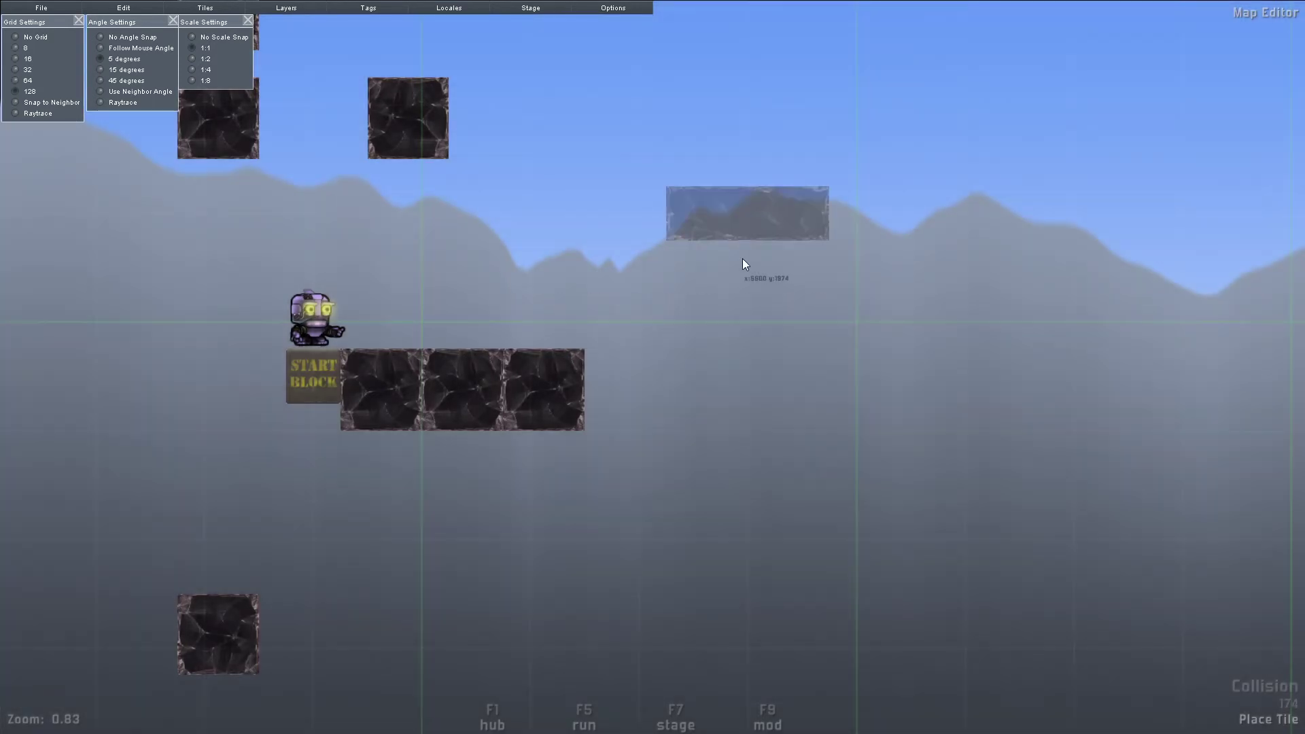
right_click(735, 260)
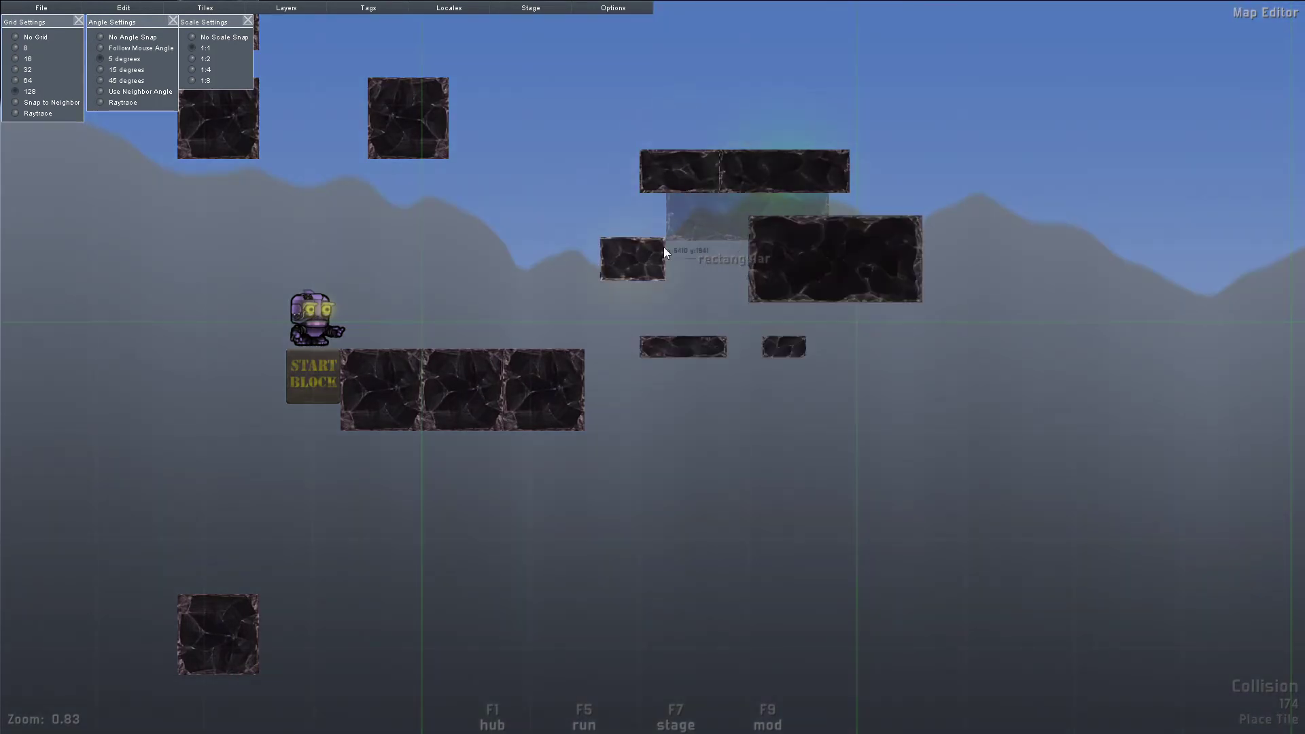
left_click(734, 263)
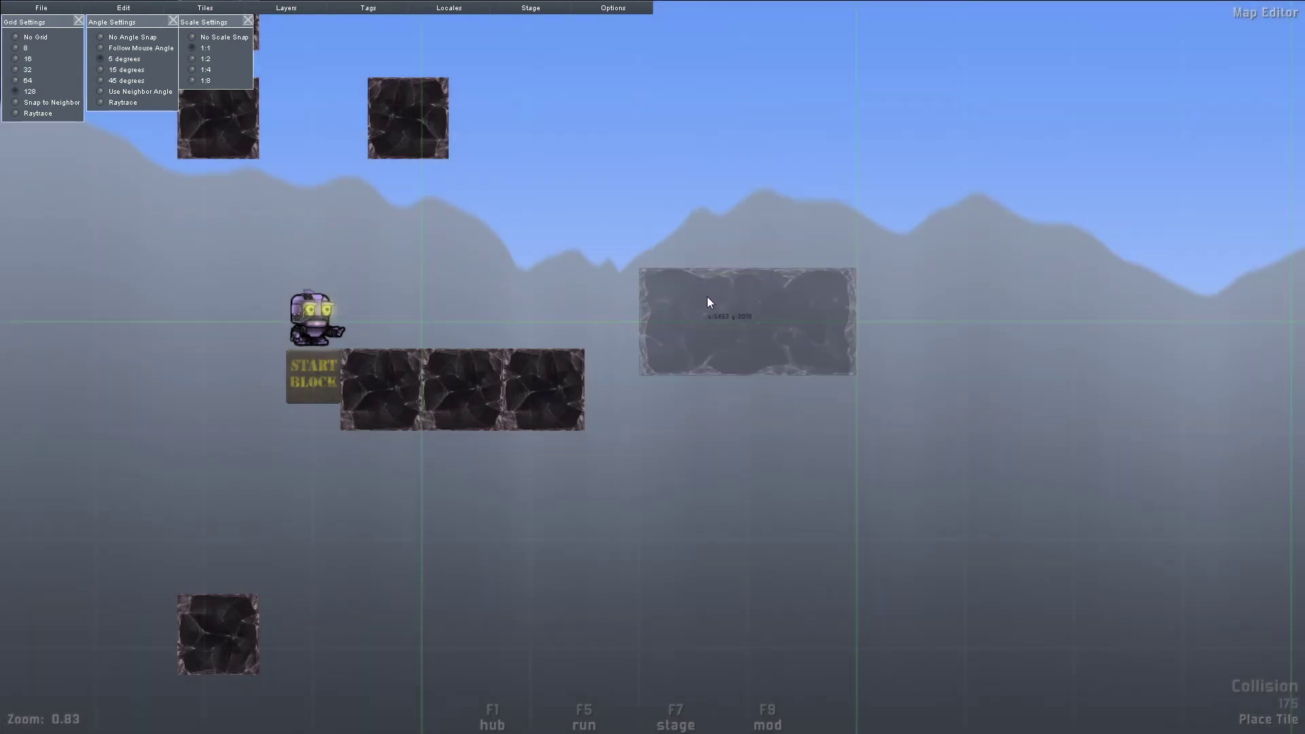
left_click(711, 302)
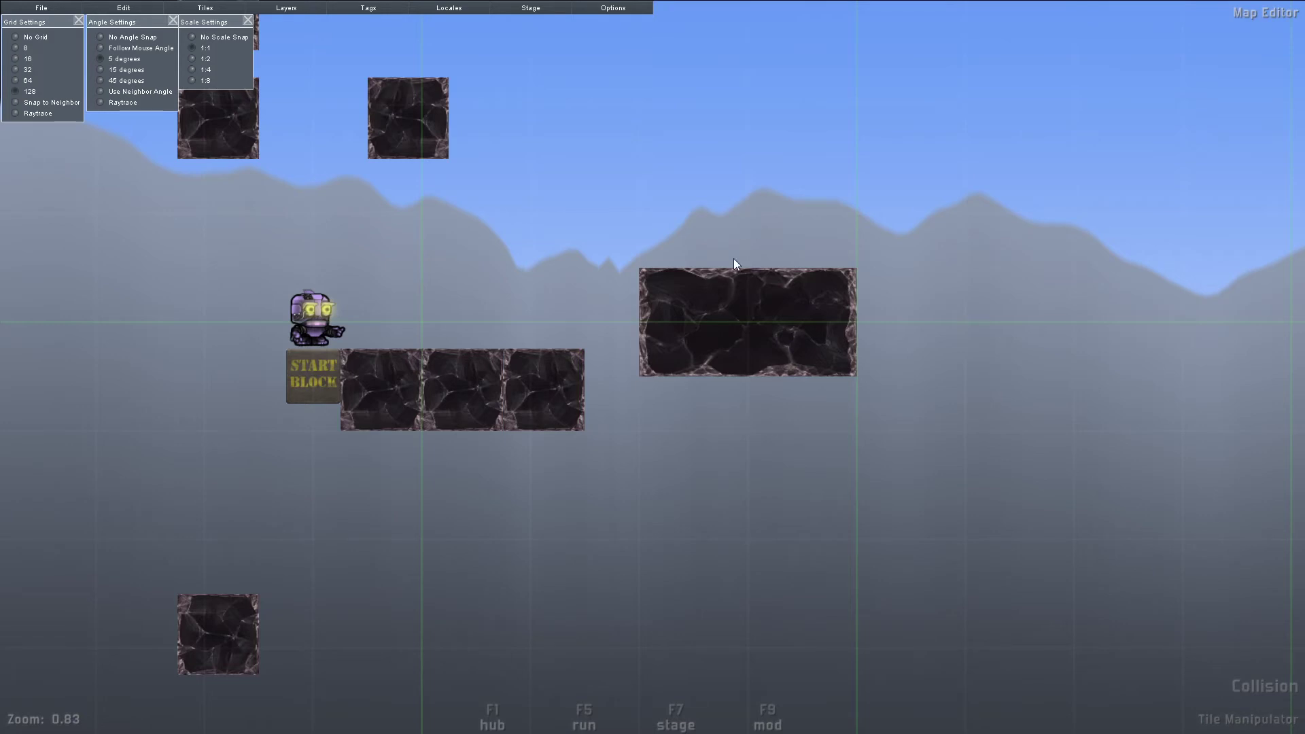
Step: Replace the placed large rectangular rock tile with the carved grey stone variant
right_click(752, 322)
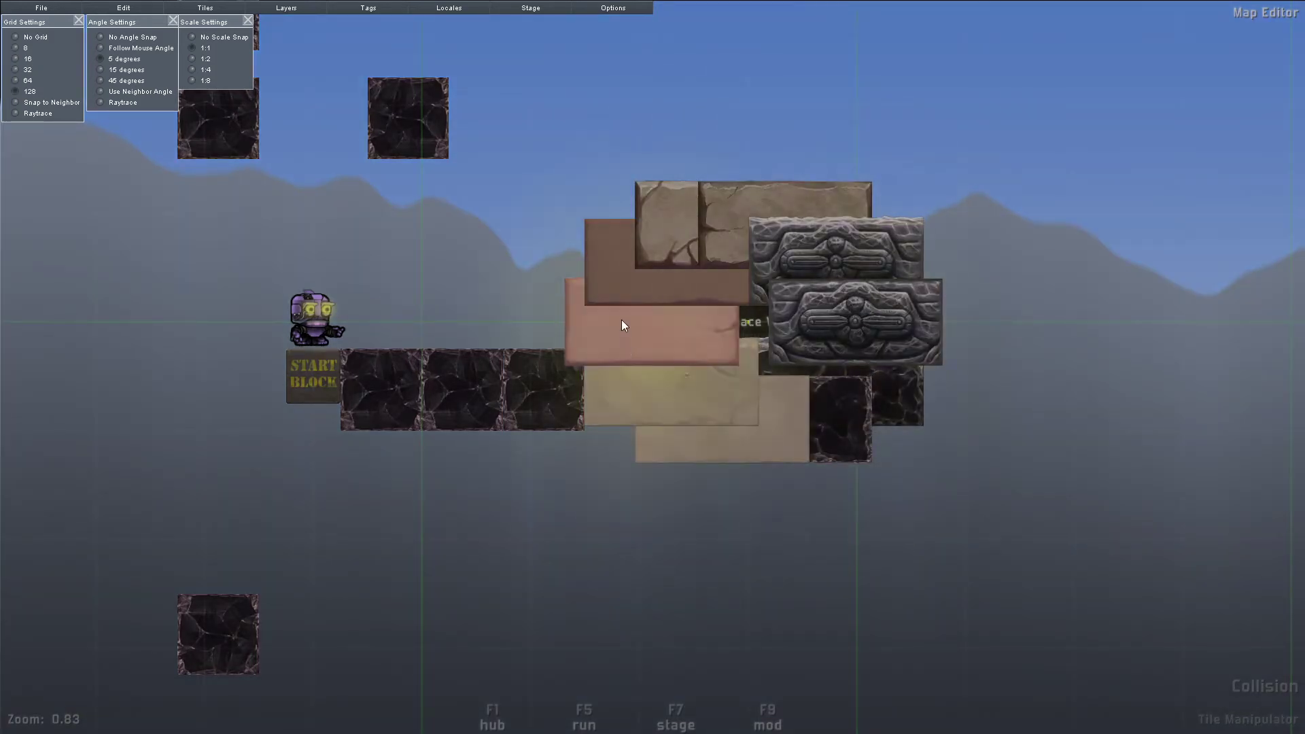
left_click(751, 322)
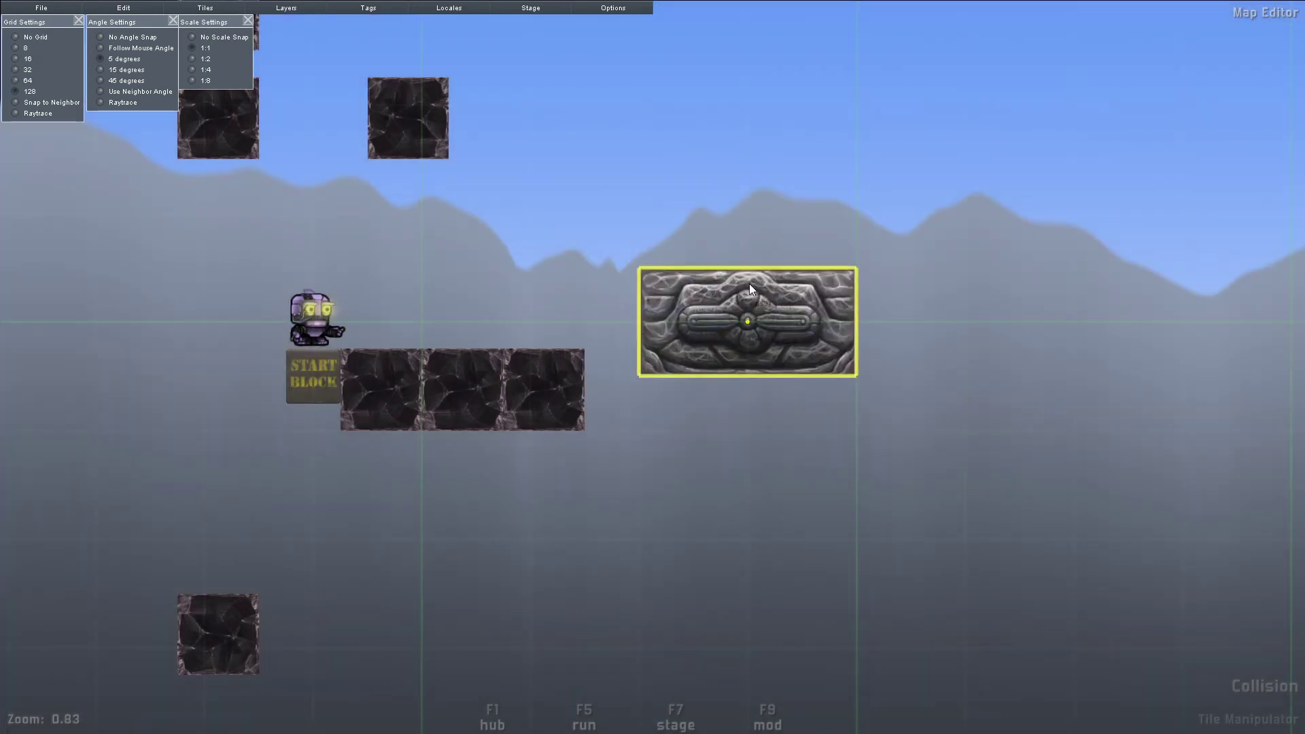
left_click(718, 310)
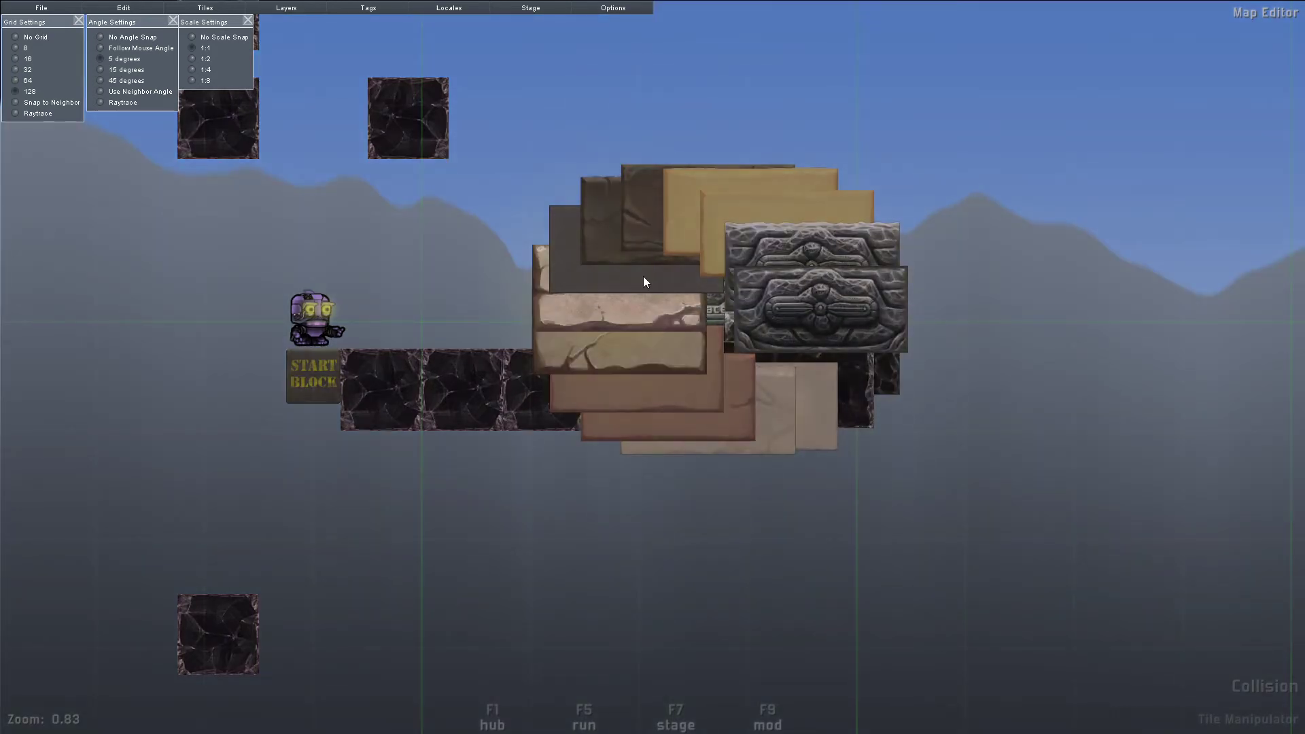
left_click(707, 319)
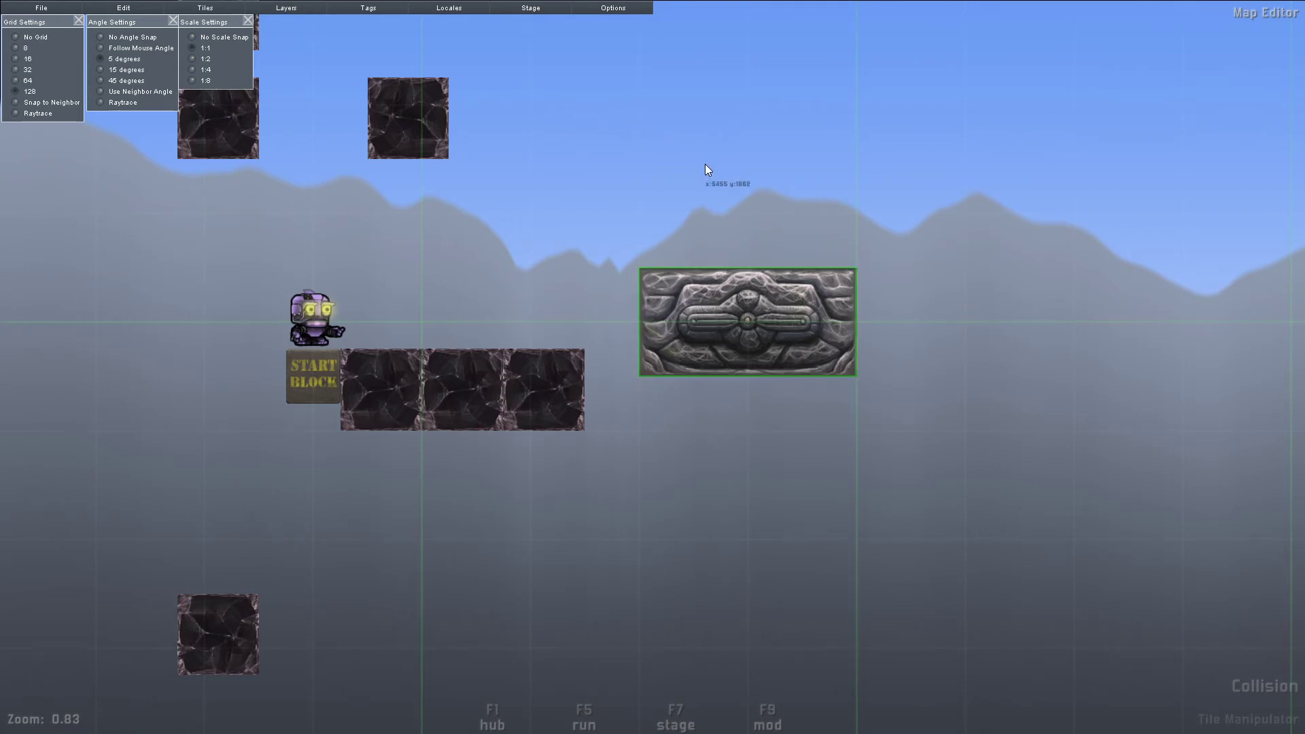
Step: Pick the purple robot tile from the Special tile group, try placing it over the start block, and discard the unplaced copy
middle_click_drag(667, 231, 936, 256)
scroll(757, 289, "up", 2)
scroll(759, 290, "up", 2)
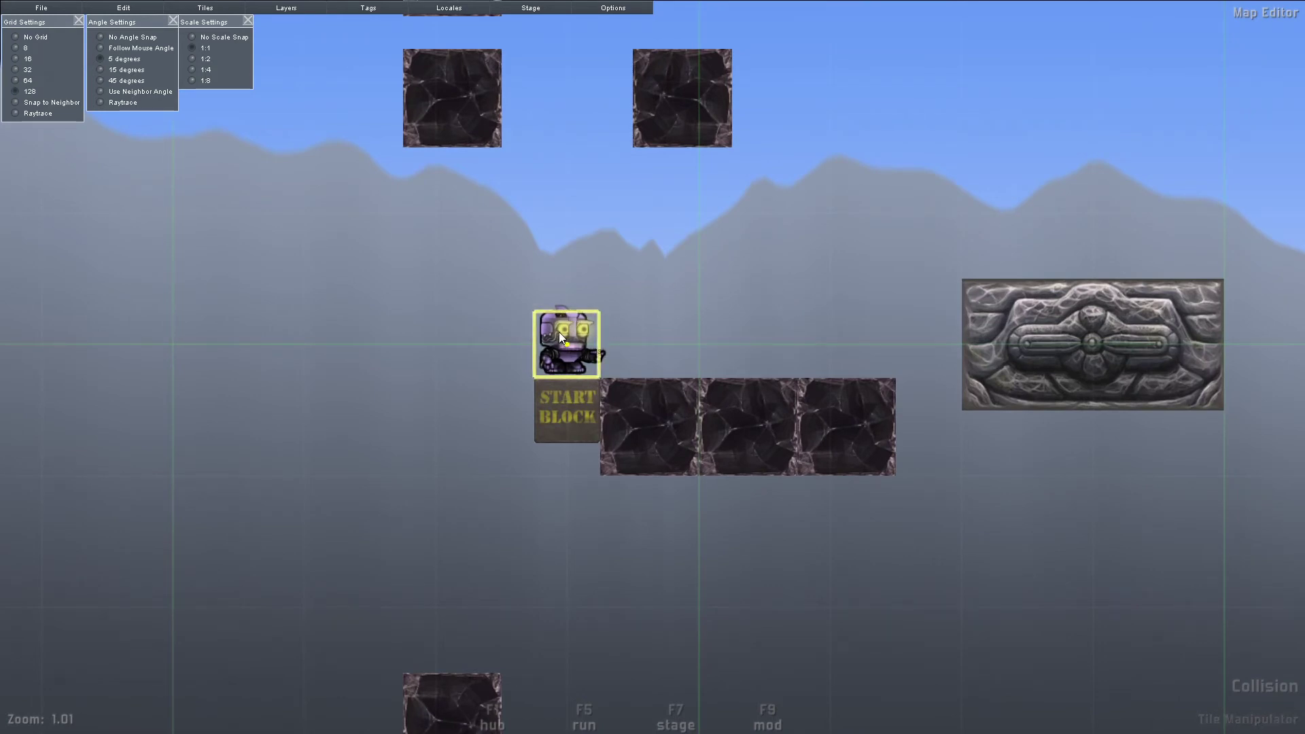
key("Tab")
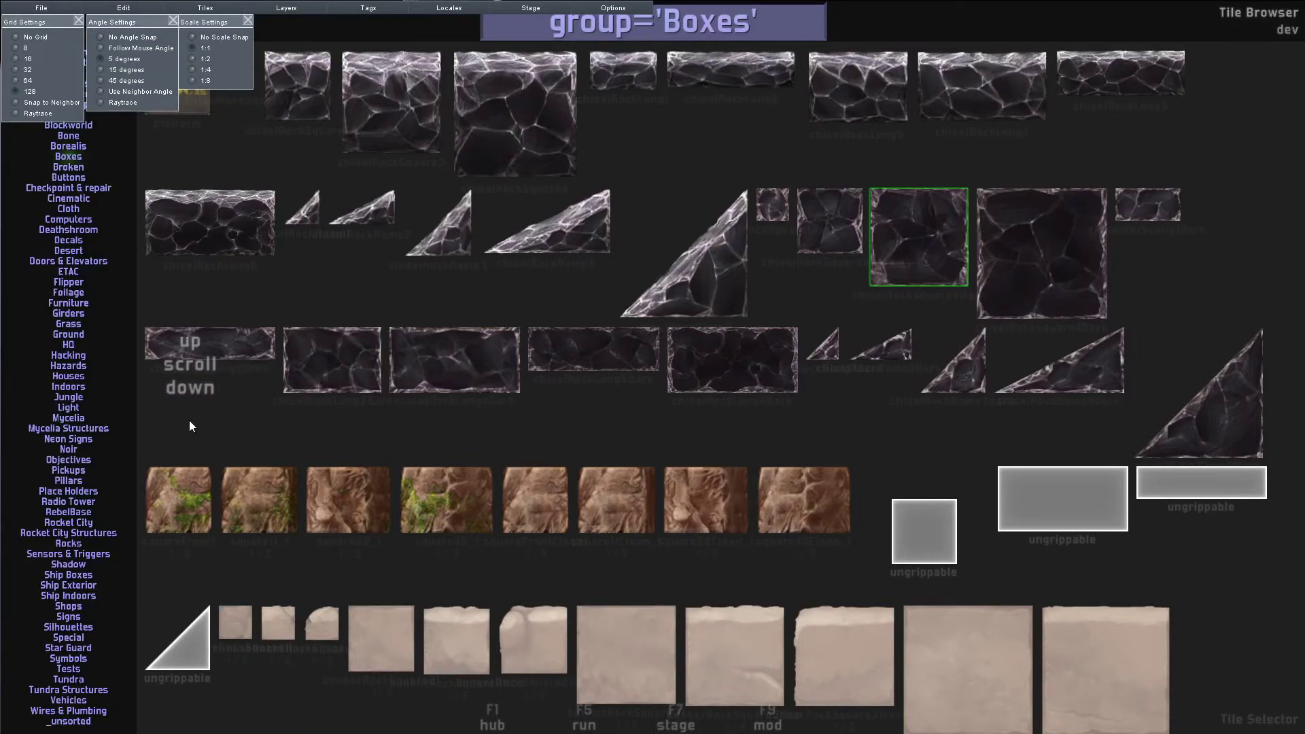
left_click(83, 634)
left_click(268, 109)
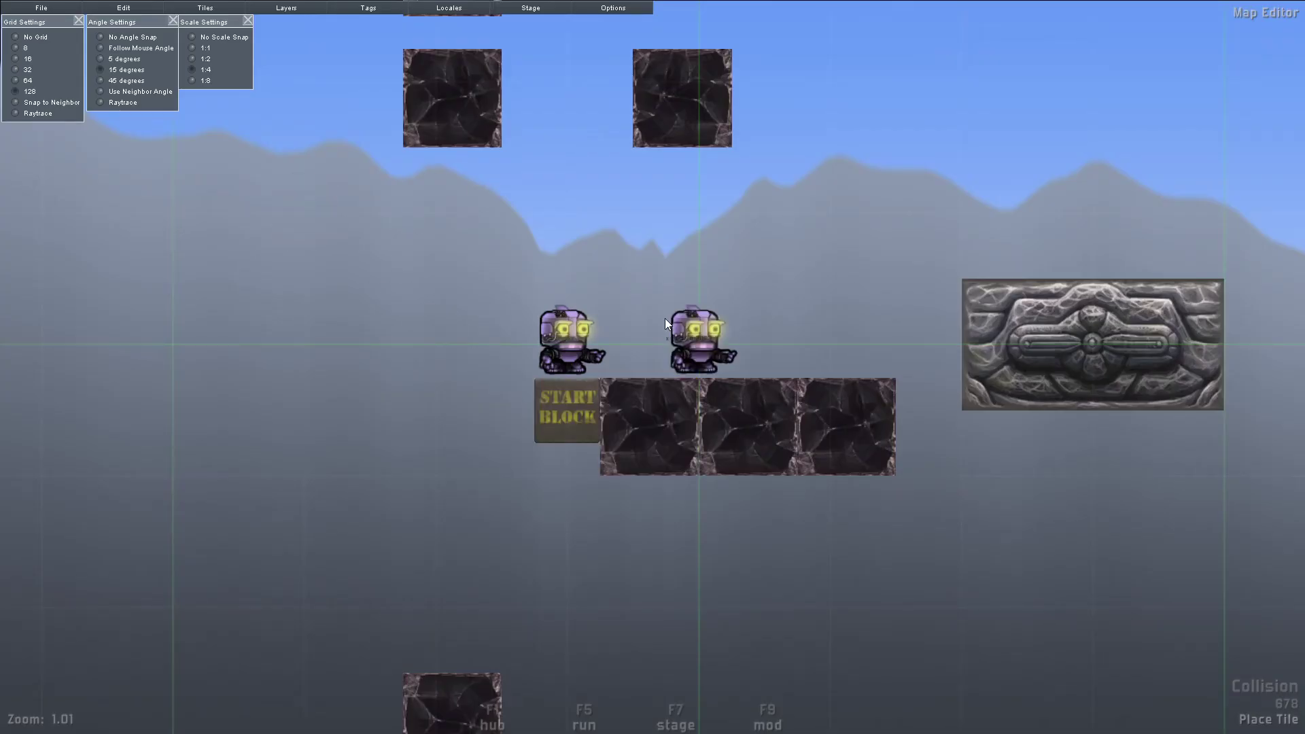
left_click(572, 322)
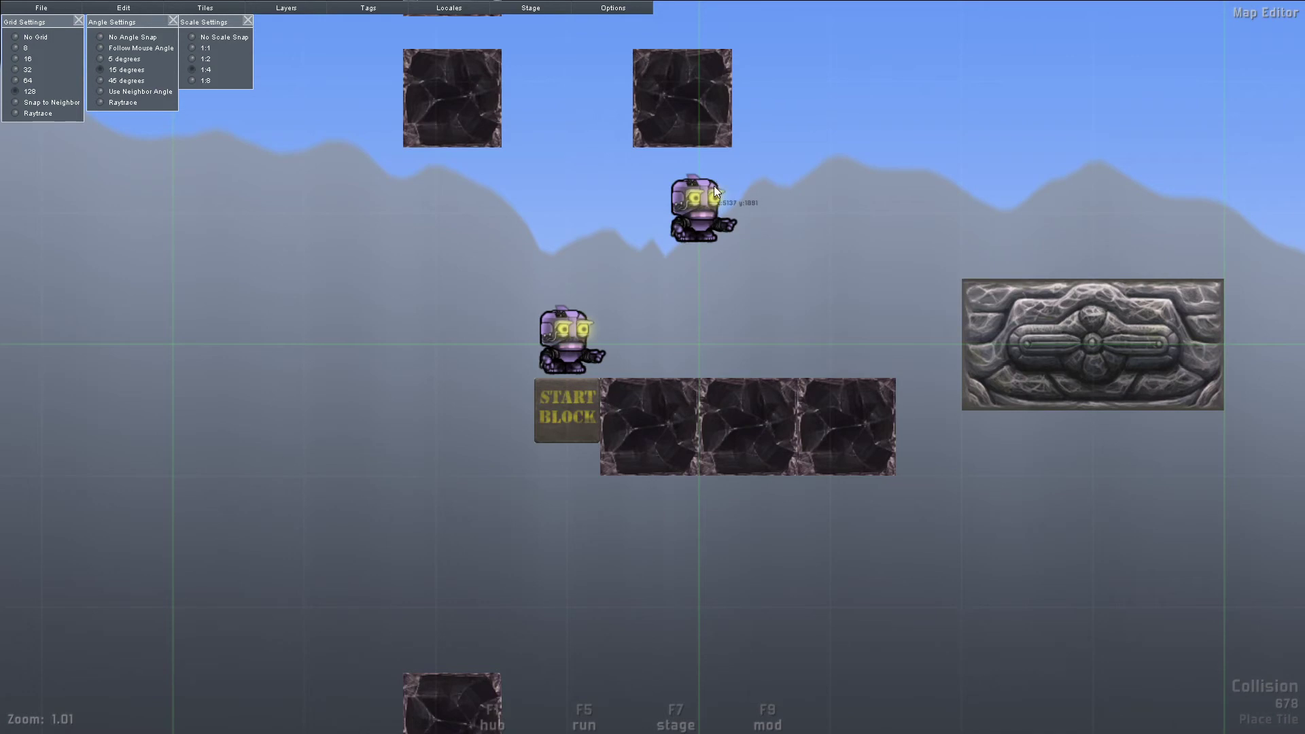
right_click(687, 221)
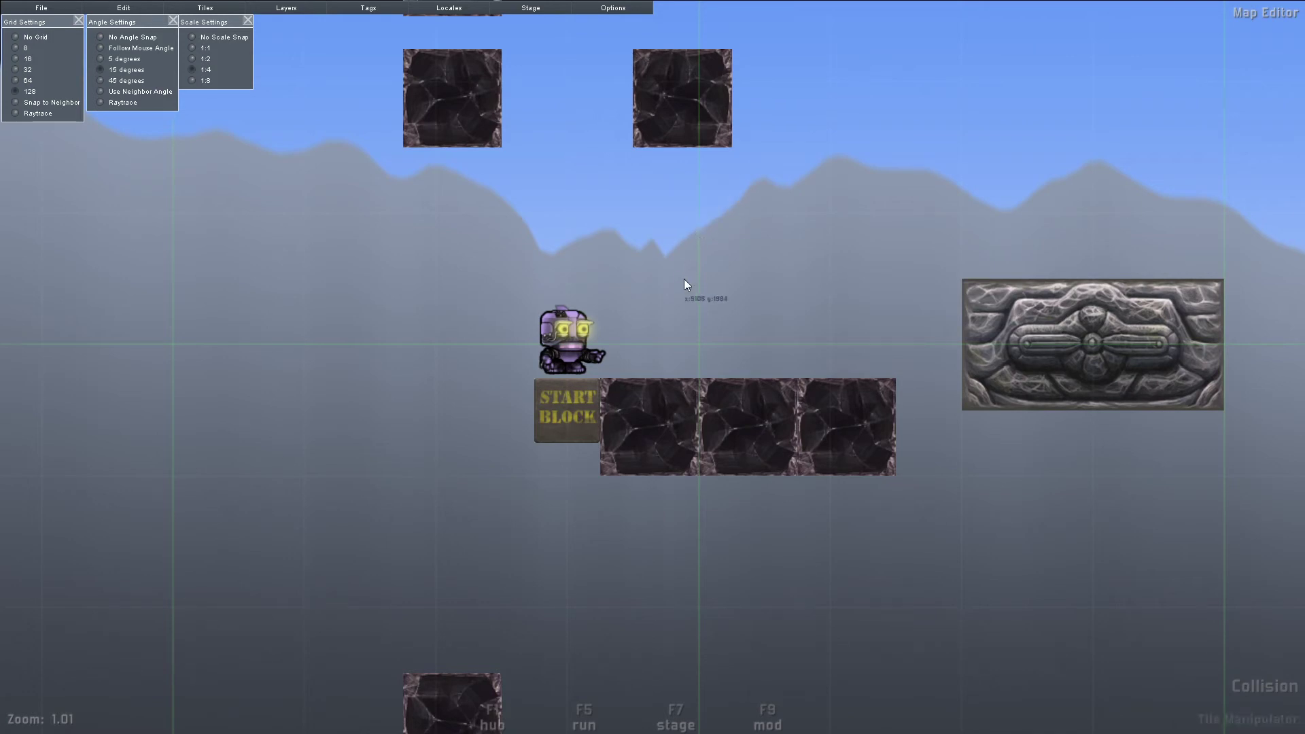
Step: Run the map, test moving and jumping across the rock row and carved stone block, and return to the map editor
key("F5")
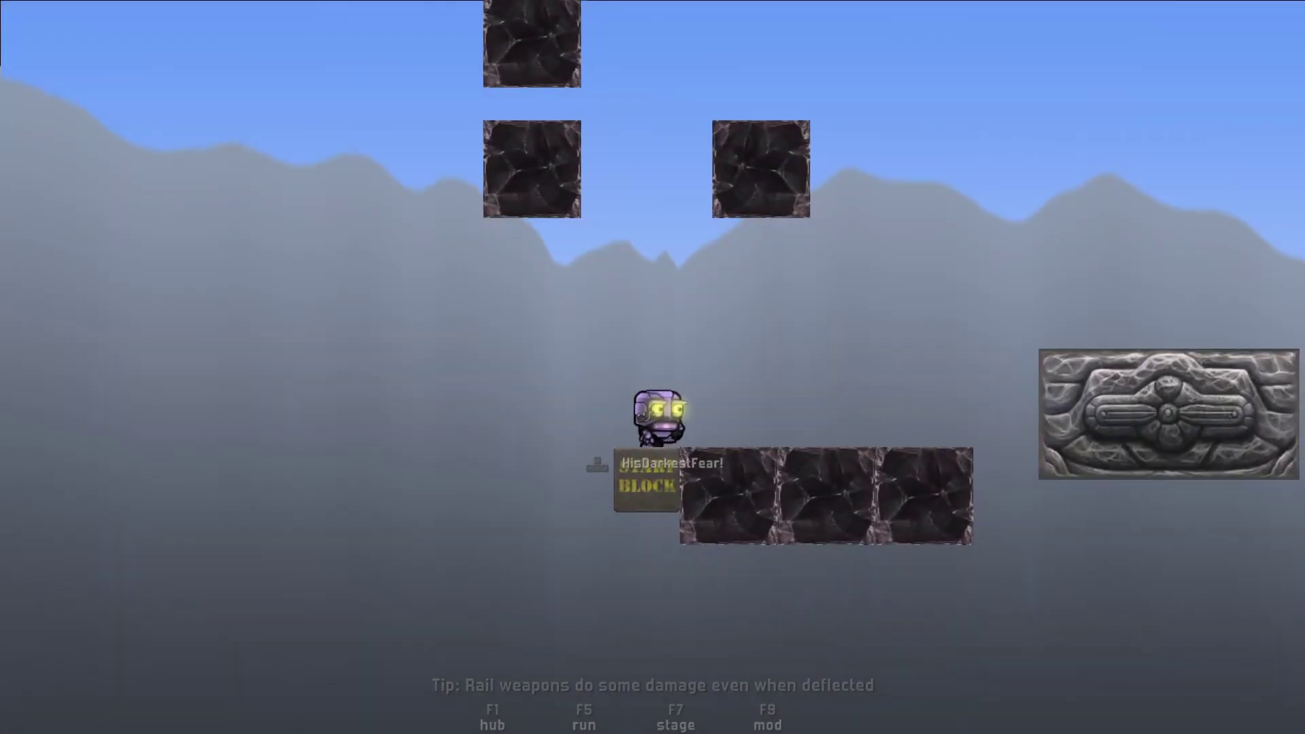
key("d")
key("space")
key("a")
key("d")
key("d")
key("space")
key("space")
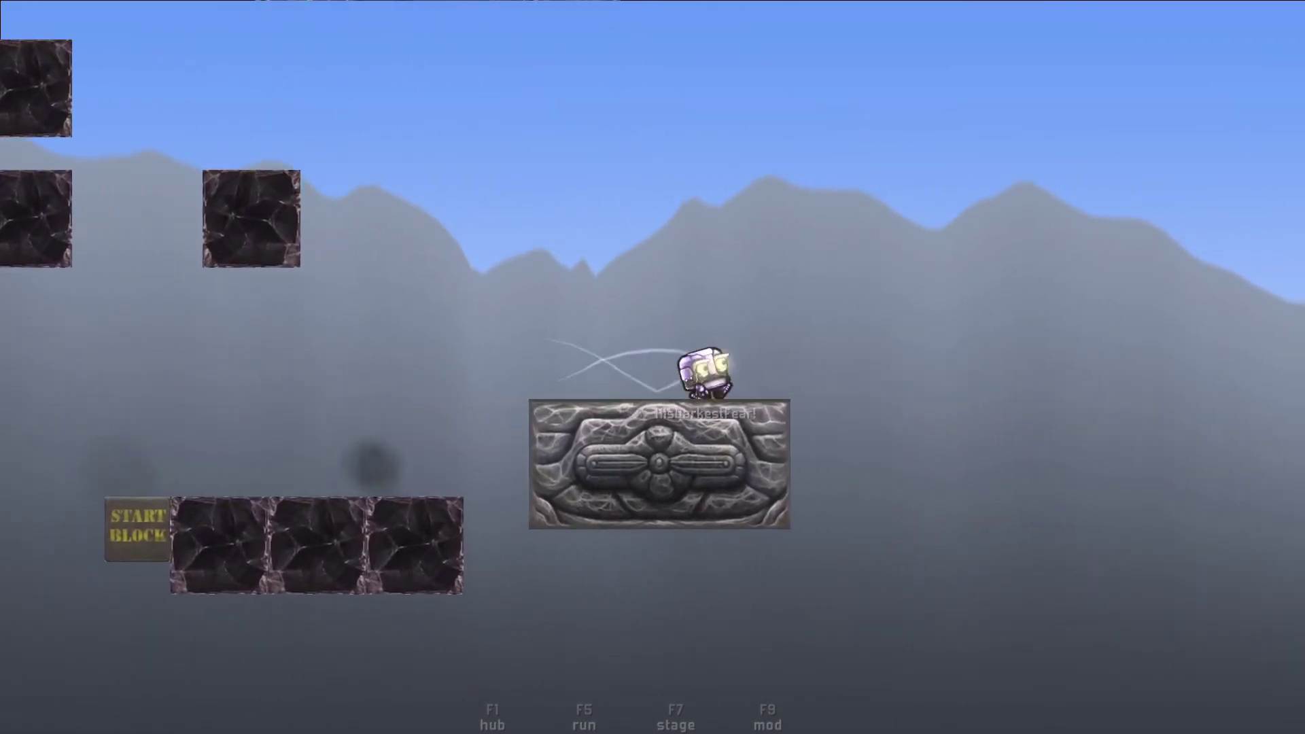
key("space")
key("a")
key("space")
key("d")
key("space")
key("d")
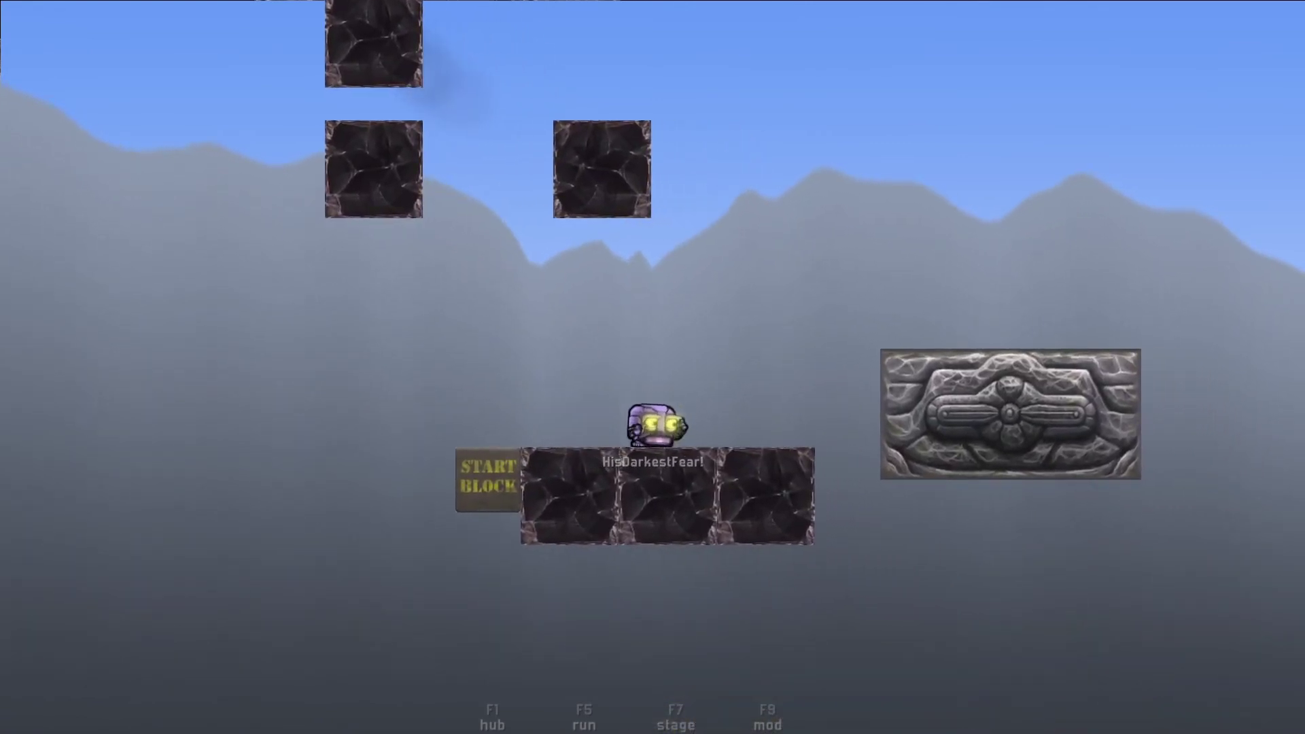
key("a")
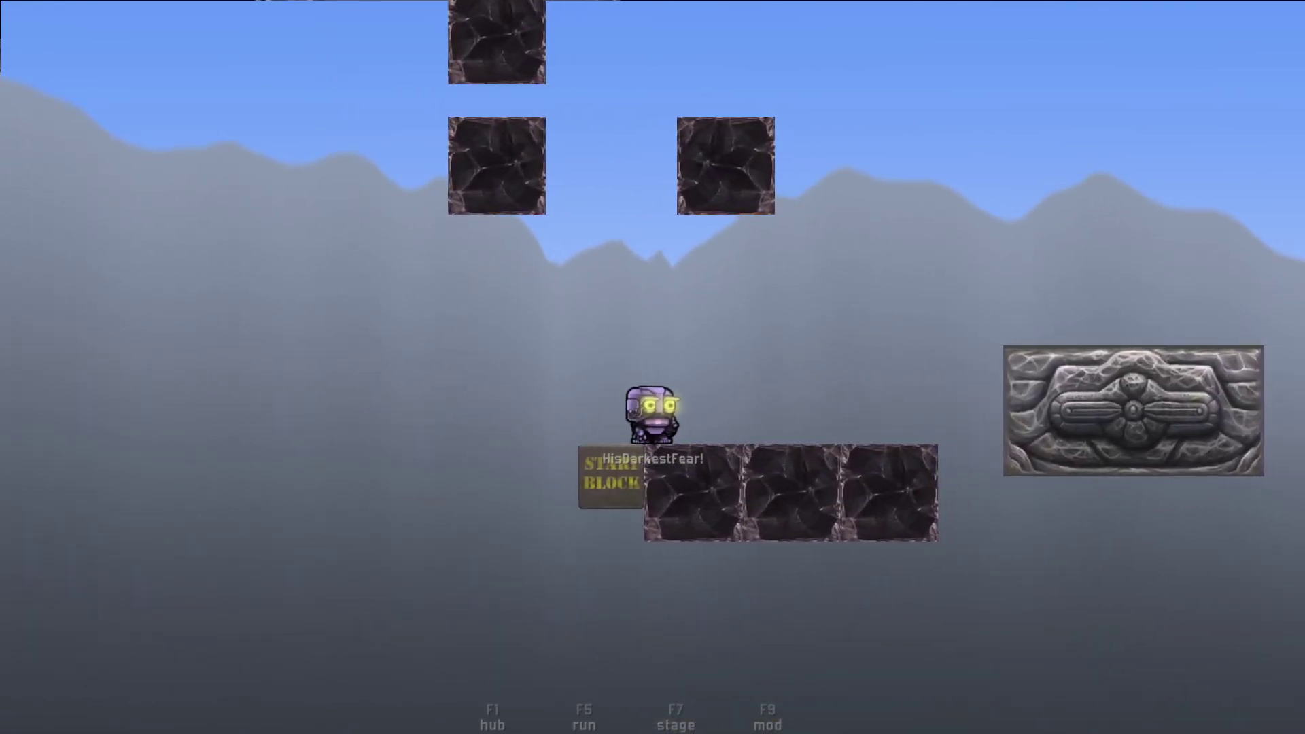
key("F7")
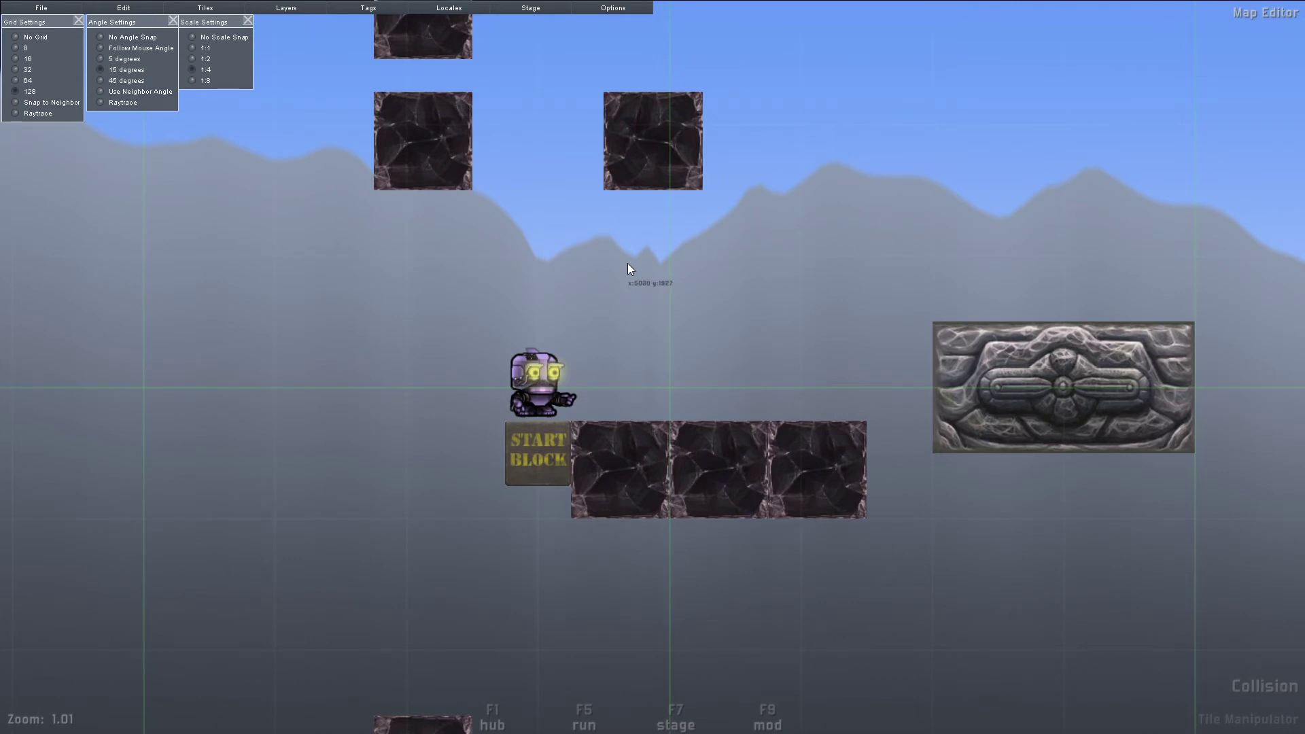
Step: Switch the active layer from Collision to Collision BG and back to Collision
key("space")
middle_click(654, 278)
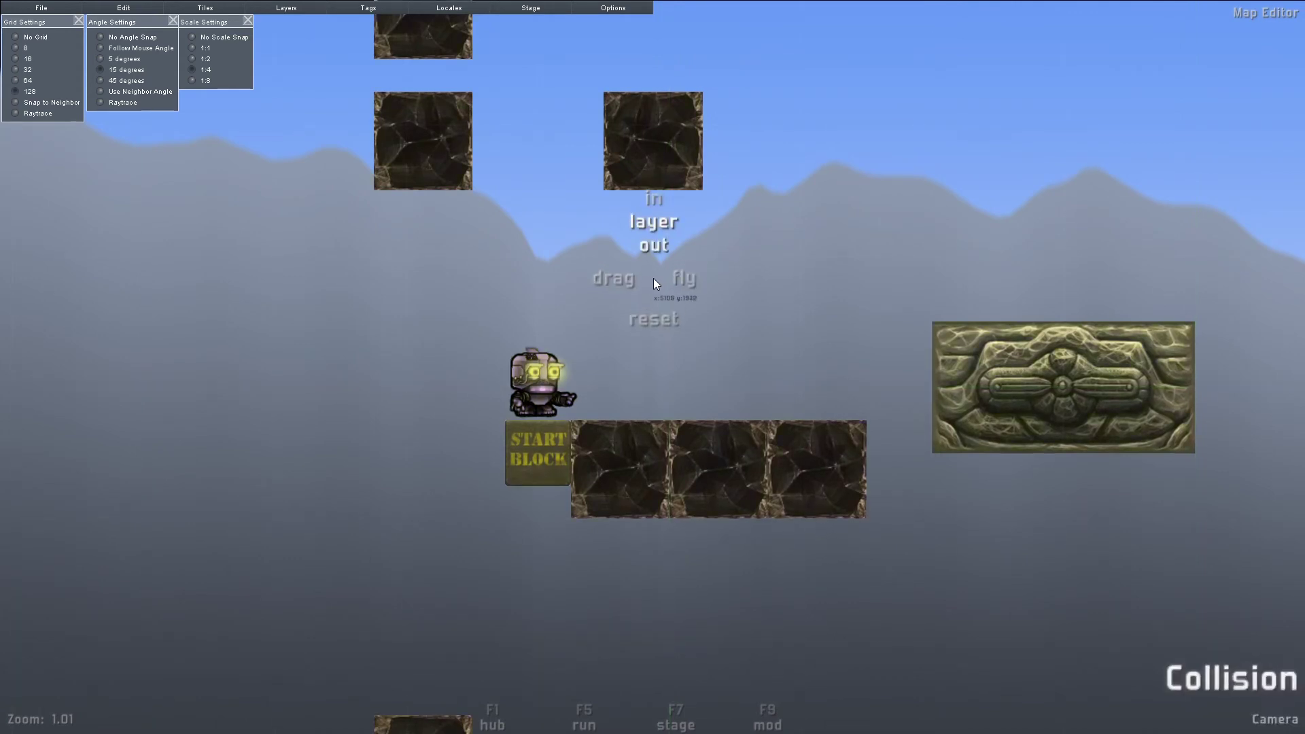
scroll(654, 278, "up", 1)
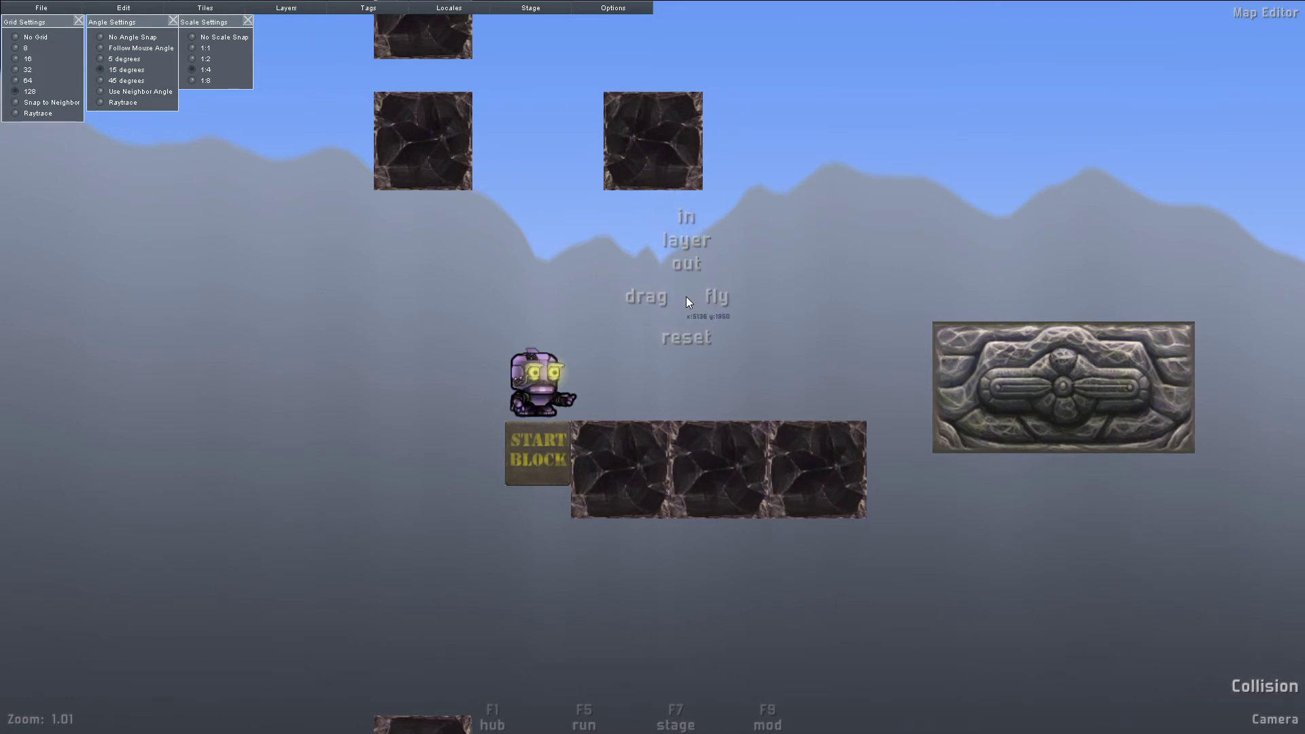
scroll(687, 311, "up", 2)
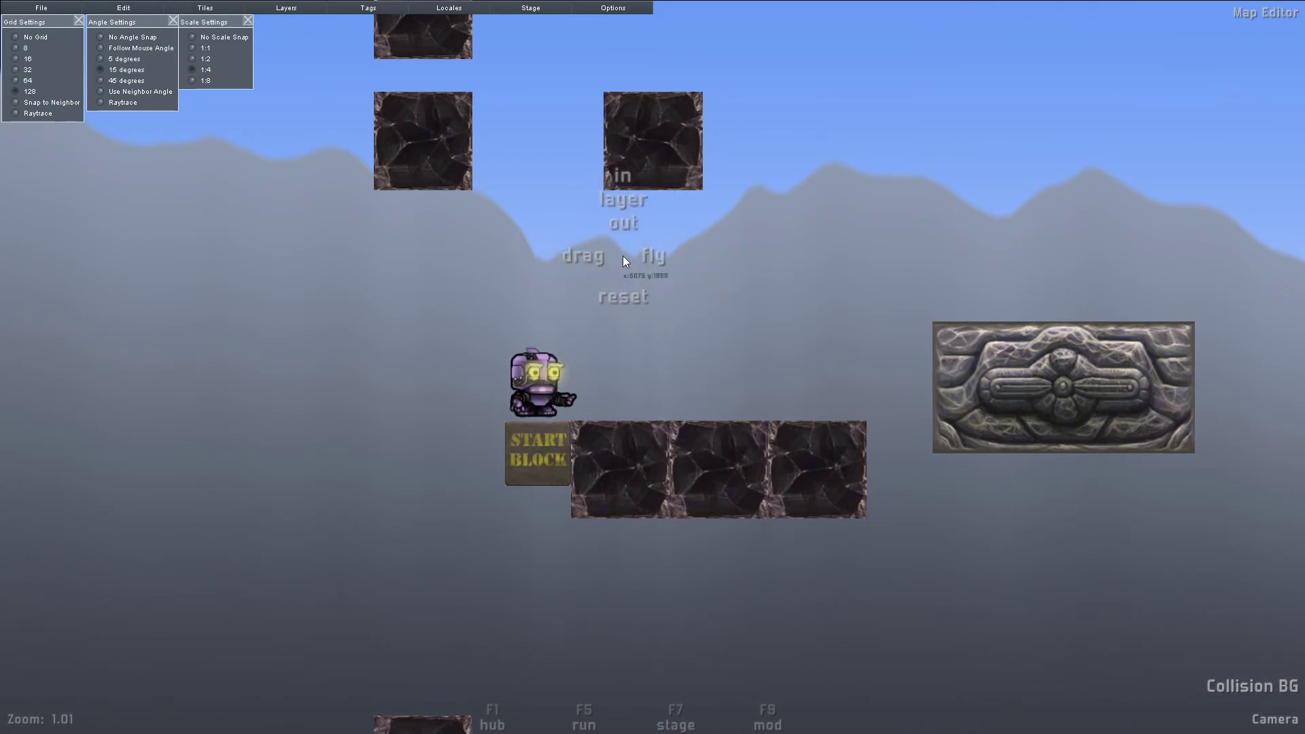
scroll(734, 236, "down", 1)
scroll(733, 230, "down", 1)
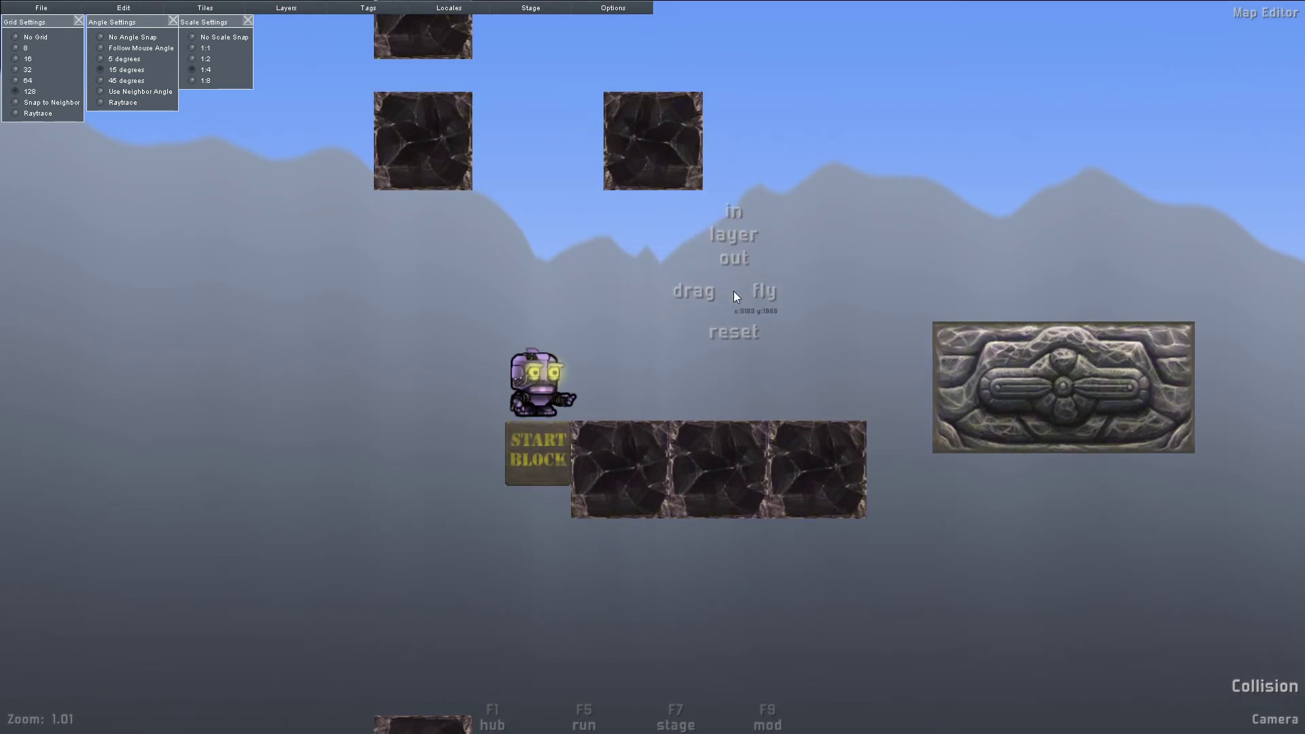
key("space")
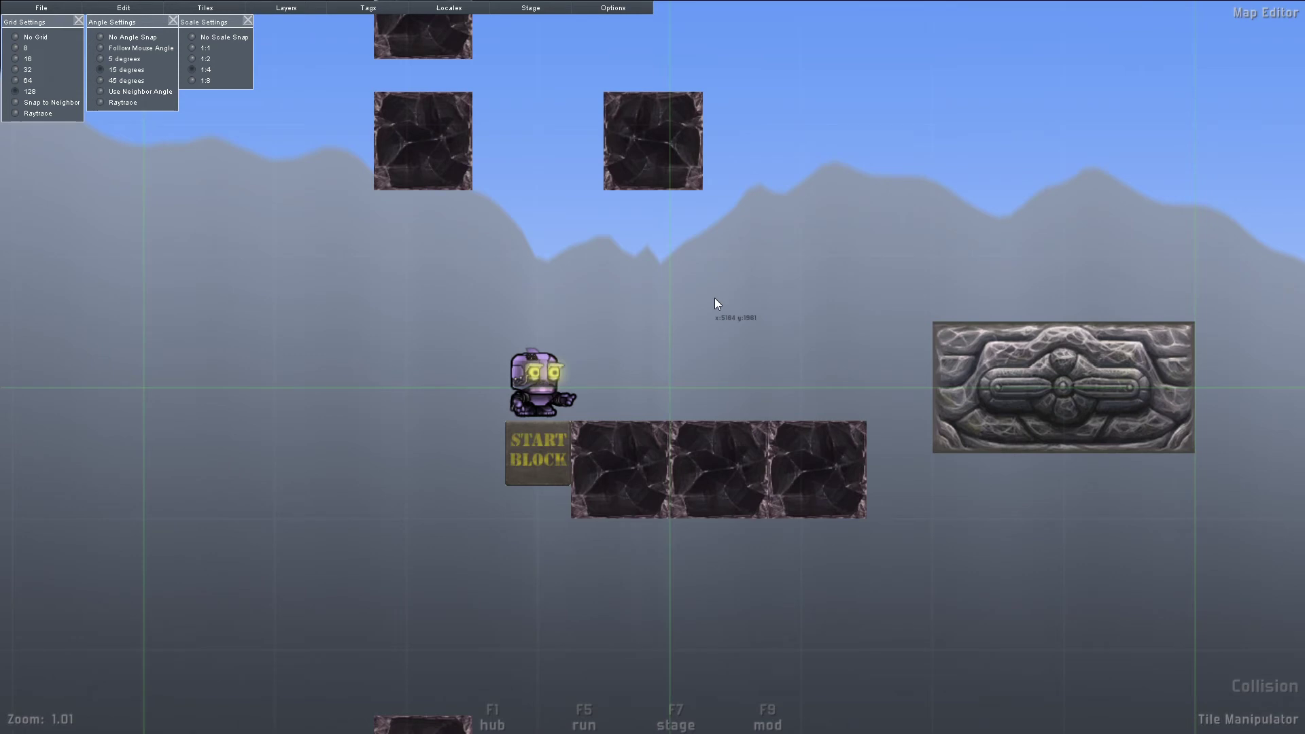
scroll(716, 300, "down", 3)
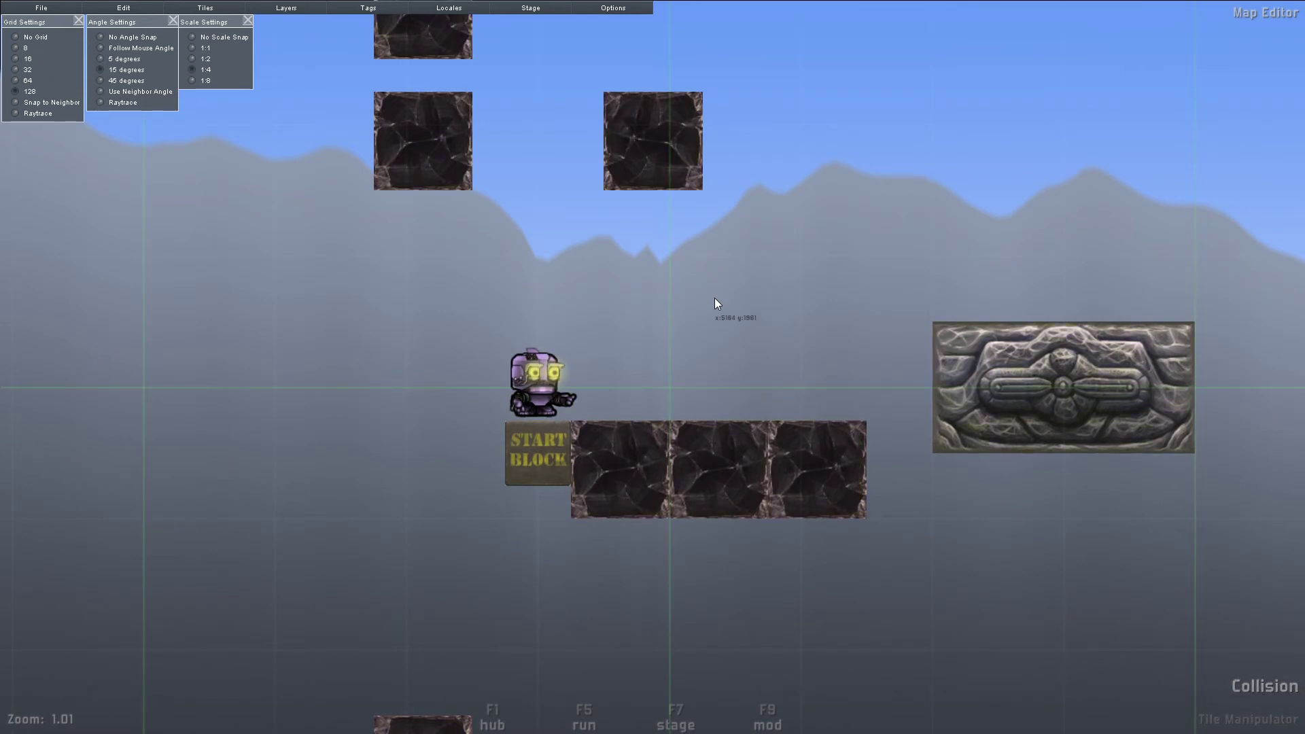
Step: Bring up the quick layer list and the Layers window to review the available layers, keeping Collision active
right_click(714, 298)
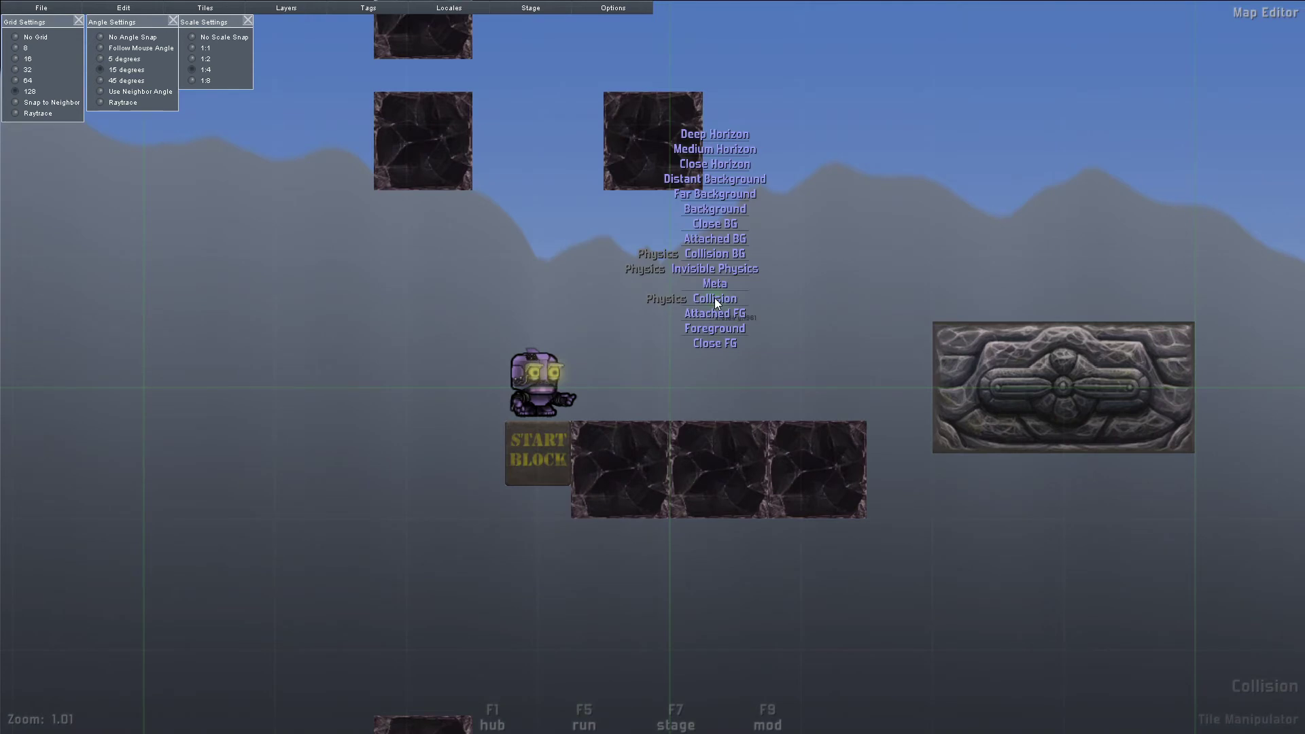
right_click_drag(747, 179, 719, 303)
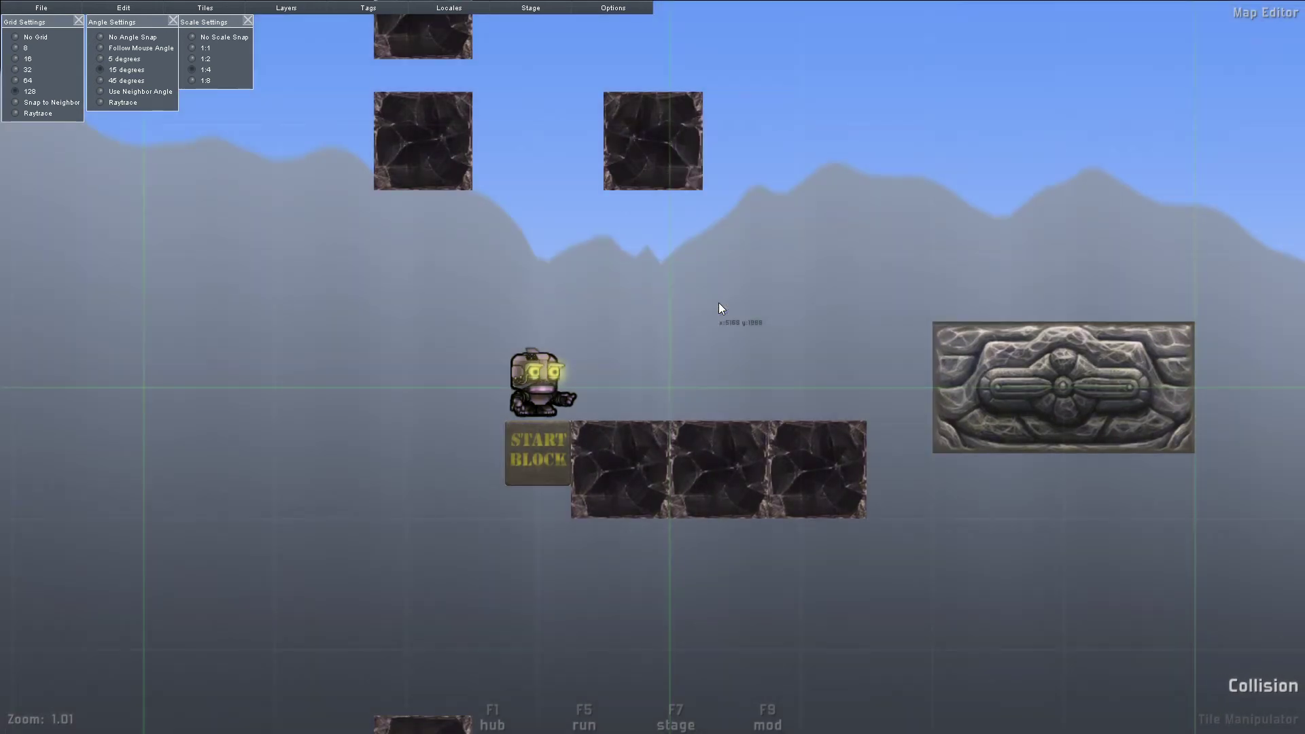
key("l")
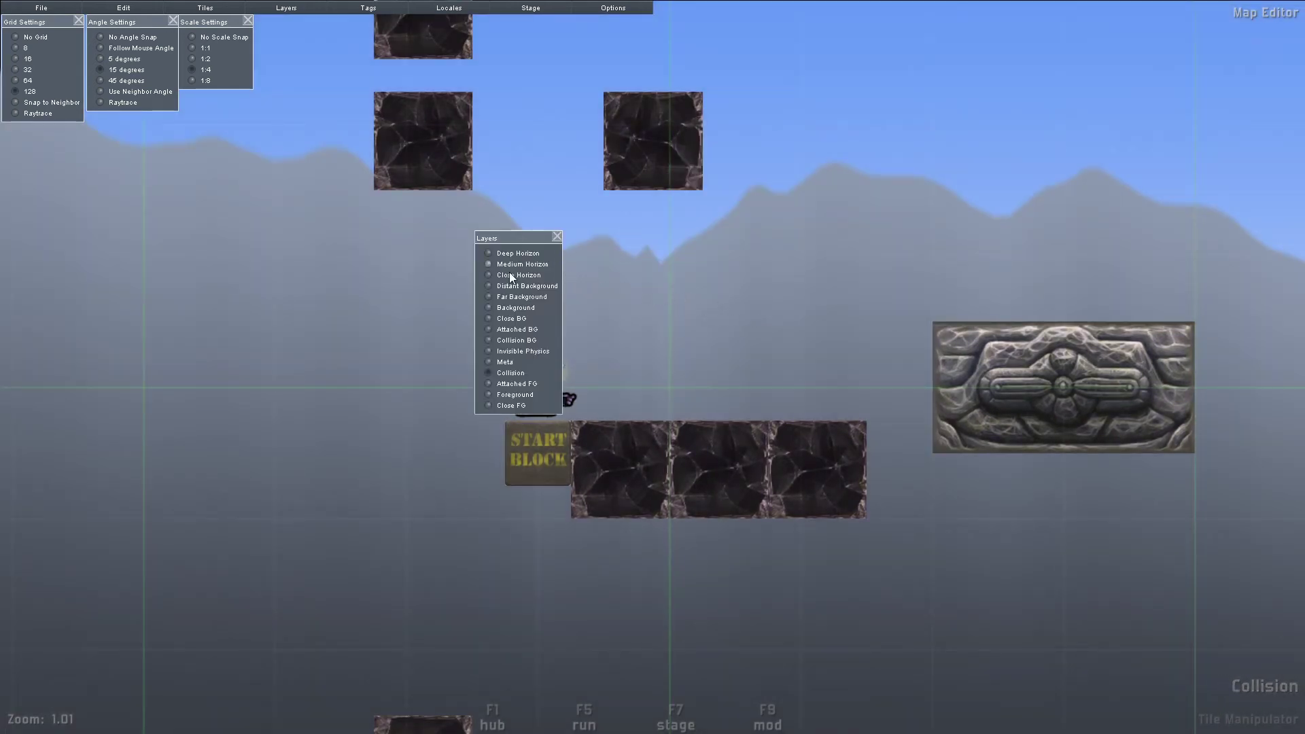
key("l")
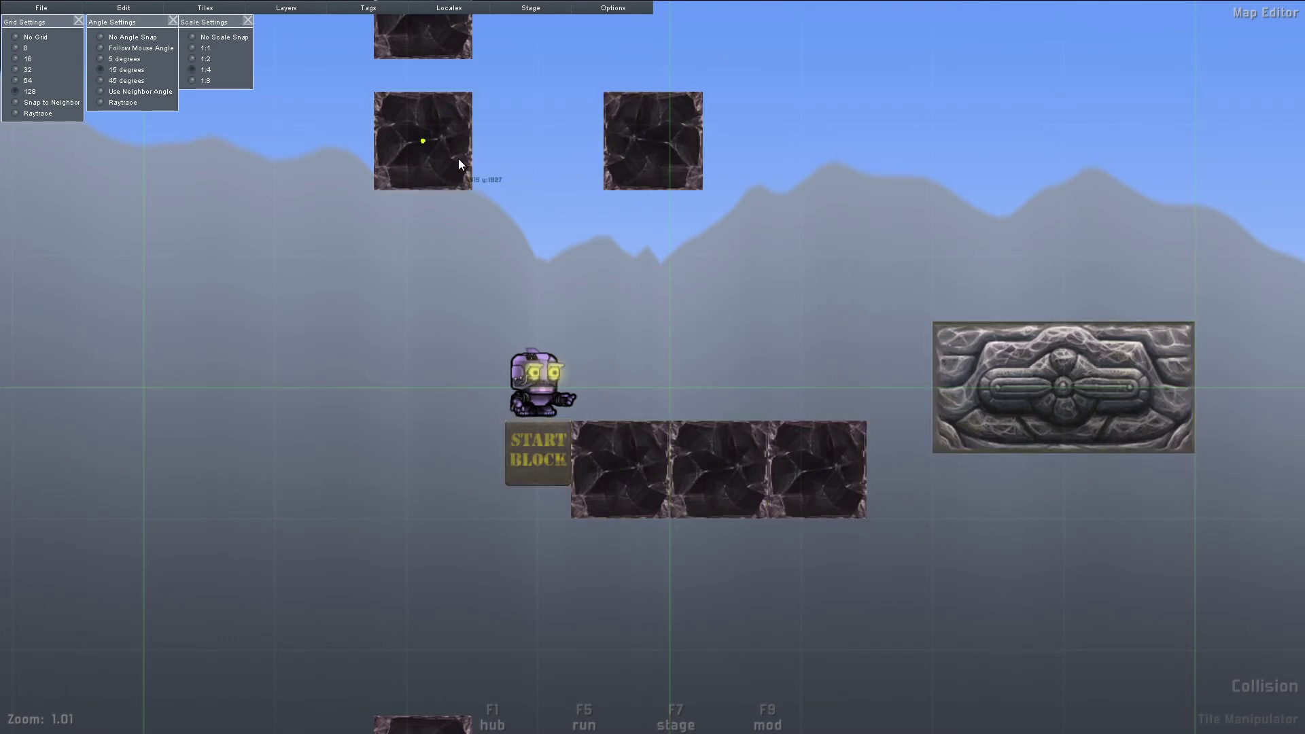
Step: Switch the active layer from Collision to Invisible Physics
left_click(723, 449)
key("space")
middle_click(787, 409)
middle_click(787, 409)
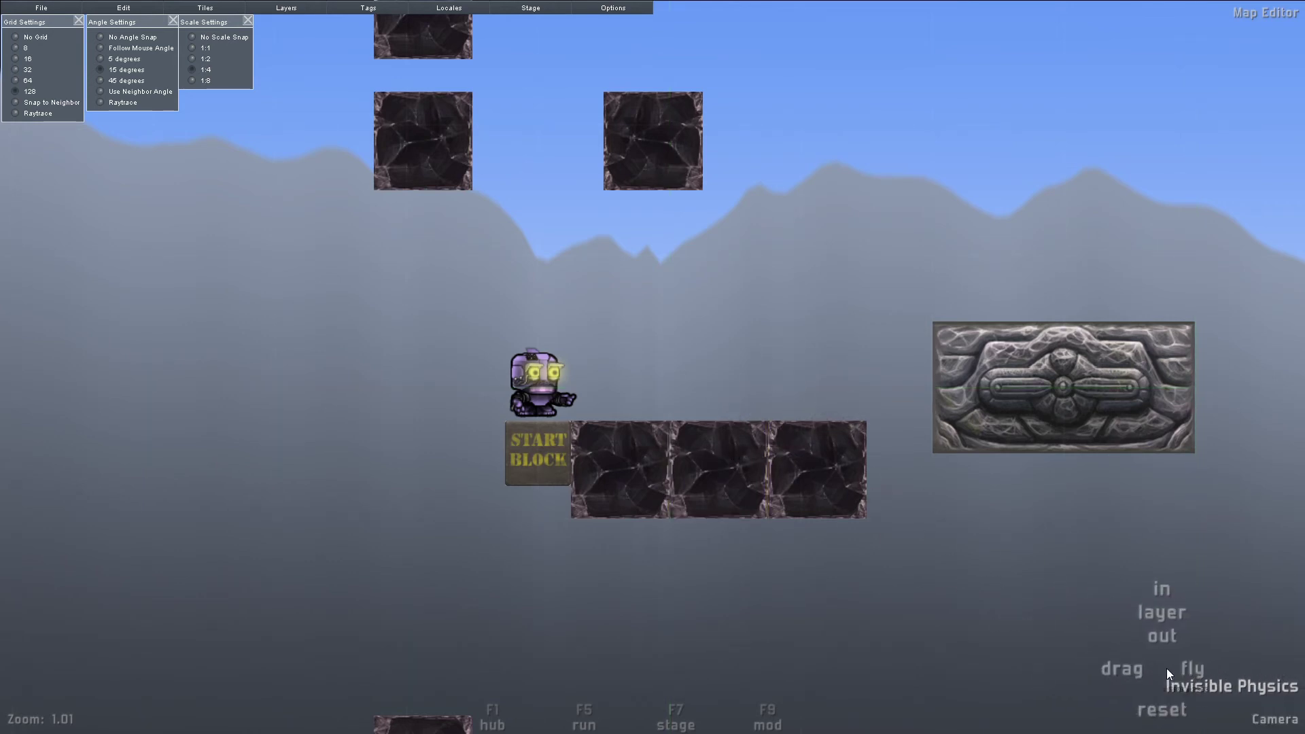
key("space")
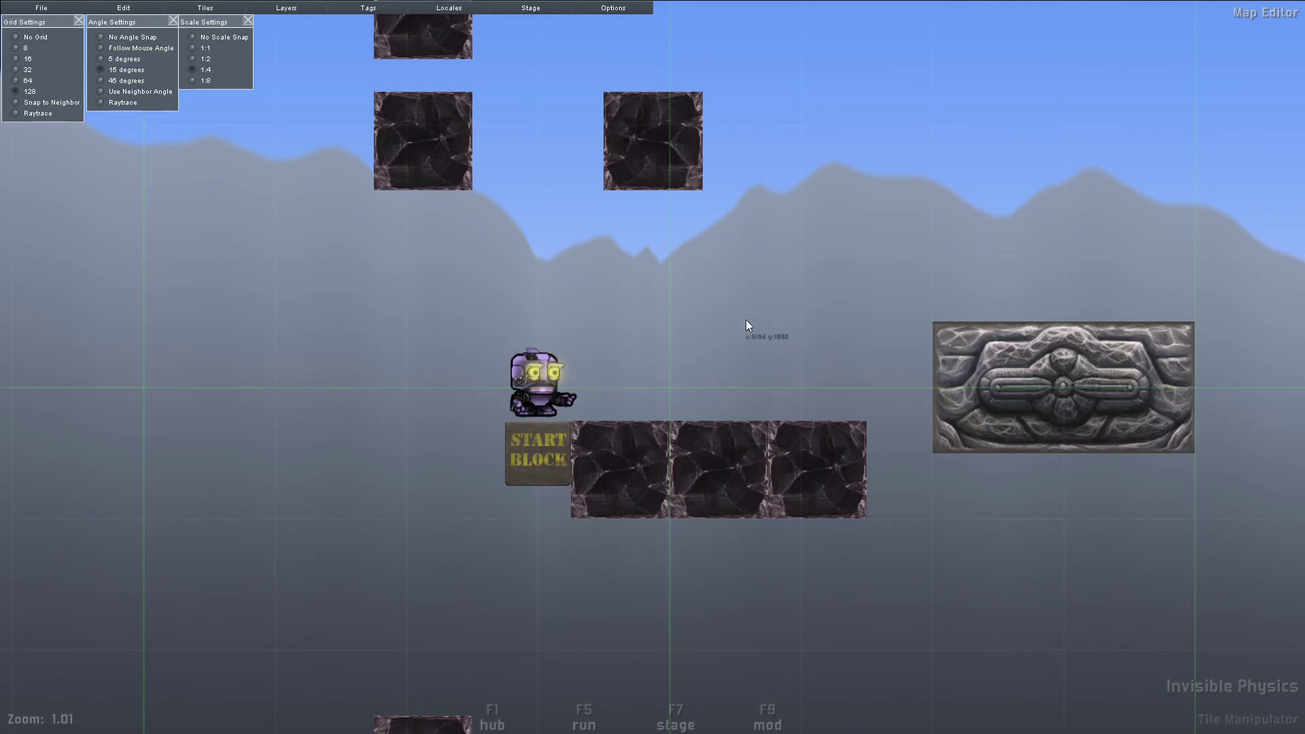
Step: Place the large square rock tile from the Boxes group on top of the rock row in the Invisible Physics layer
key("Tab")
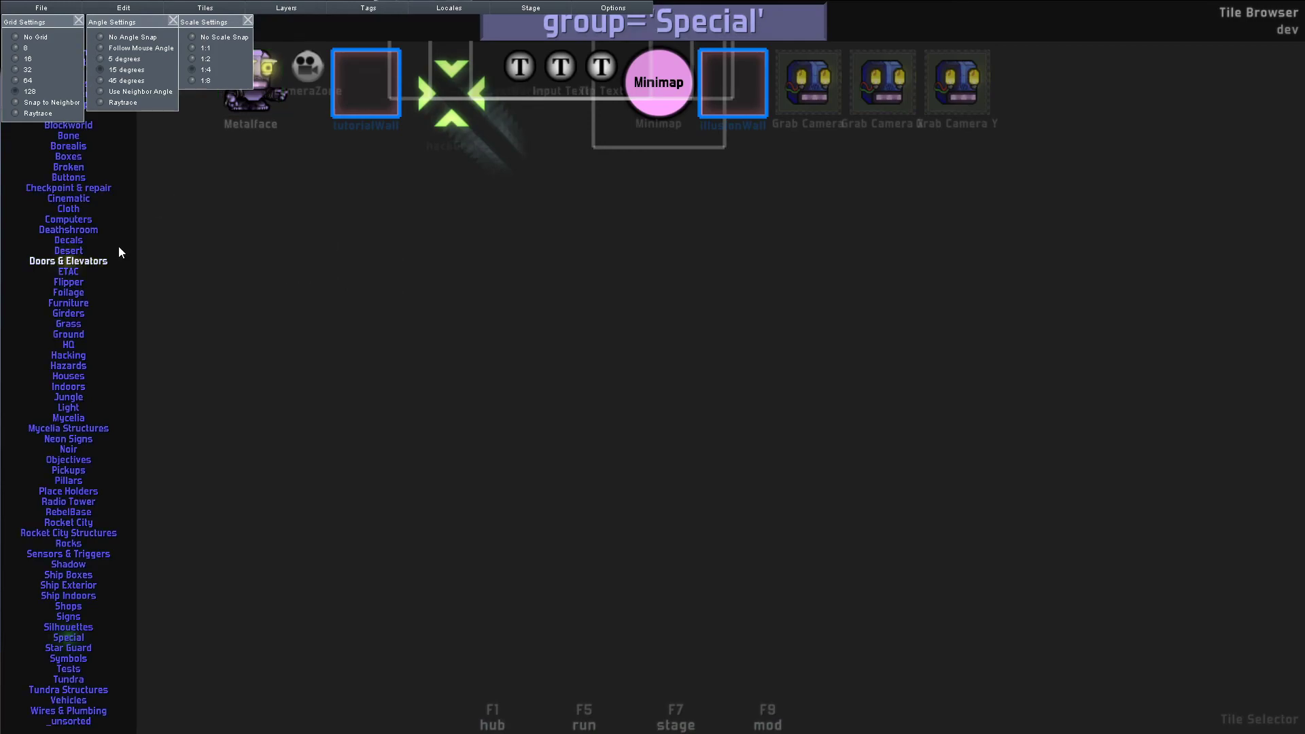
left_click(88, 155)
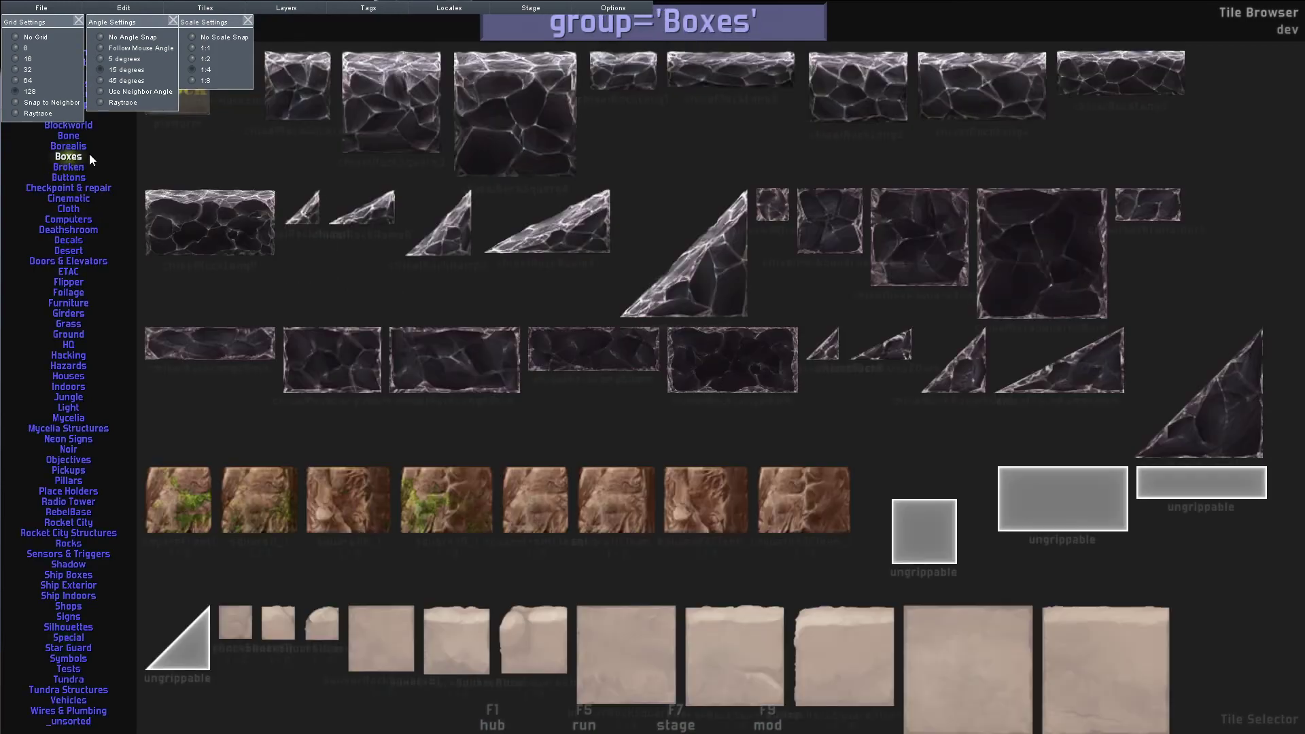
left_click(1027, 270)
left_click(769, 347)
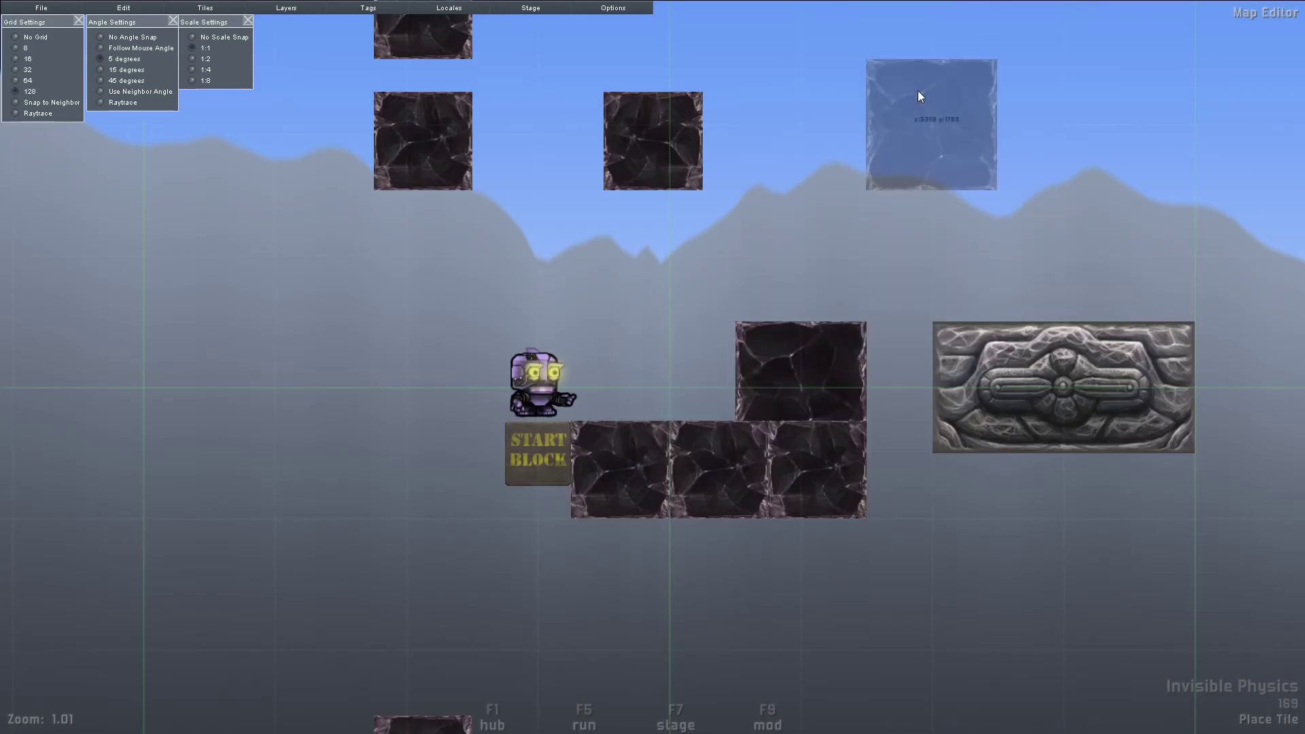
right_click(921, 89)
Step: Run the map, test moving and jumping around the tile on the Invisible Physics layer, and return to the map editor
key("F5")
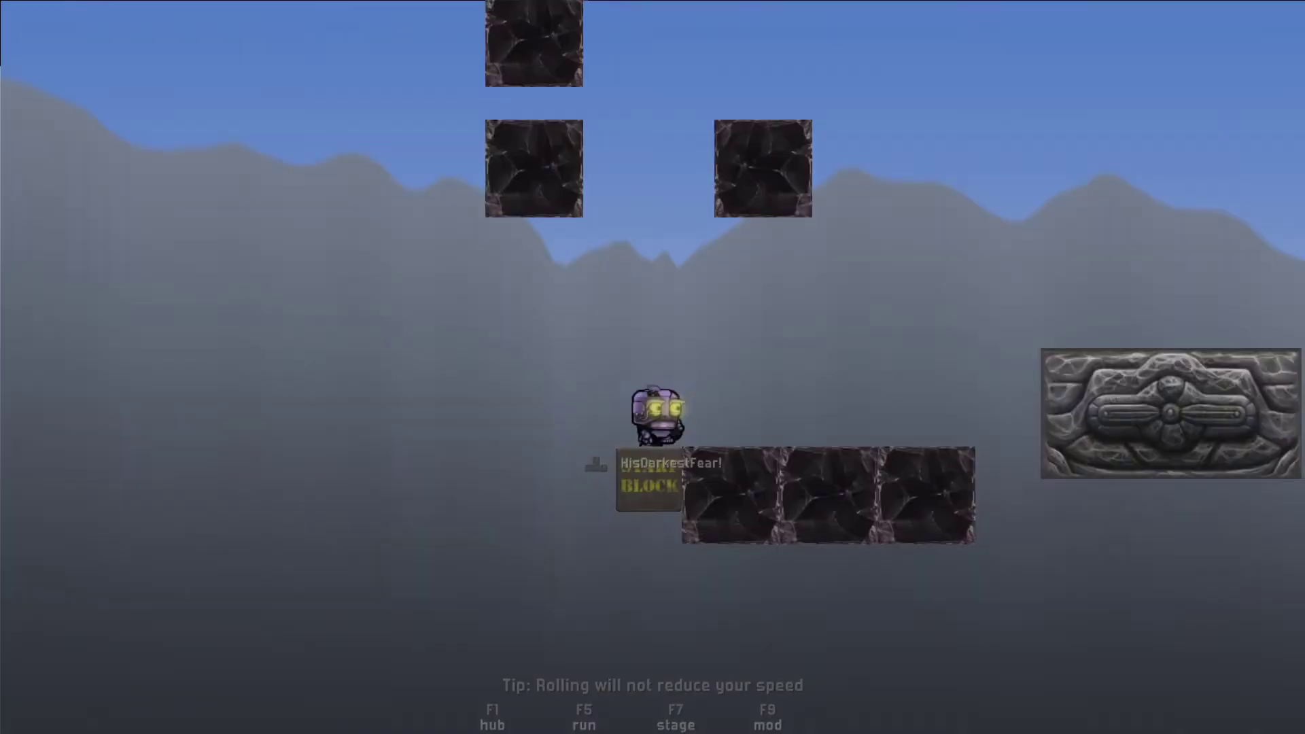
key("Up")
key("Right")
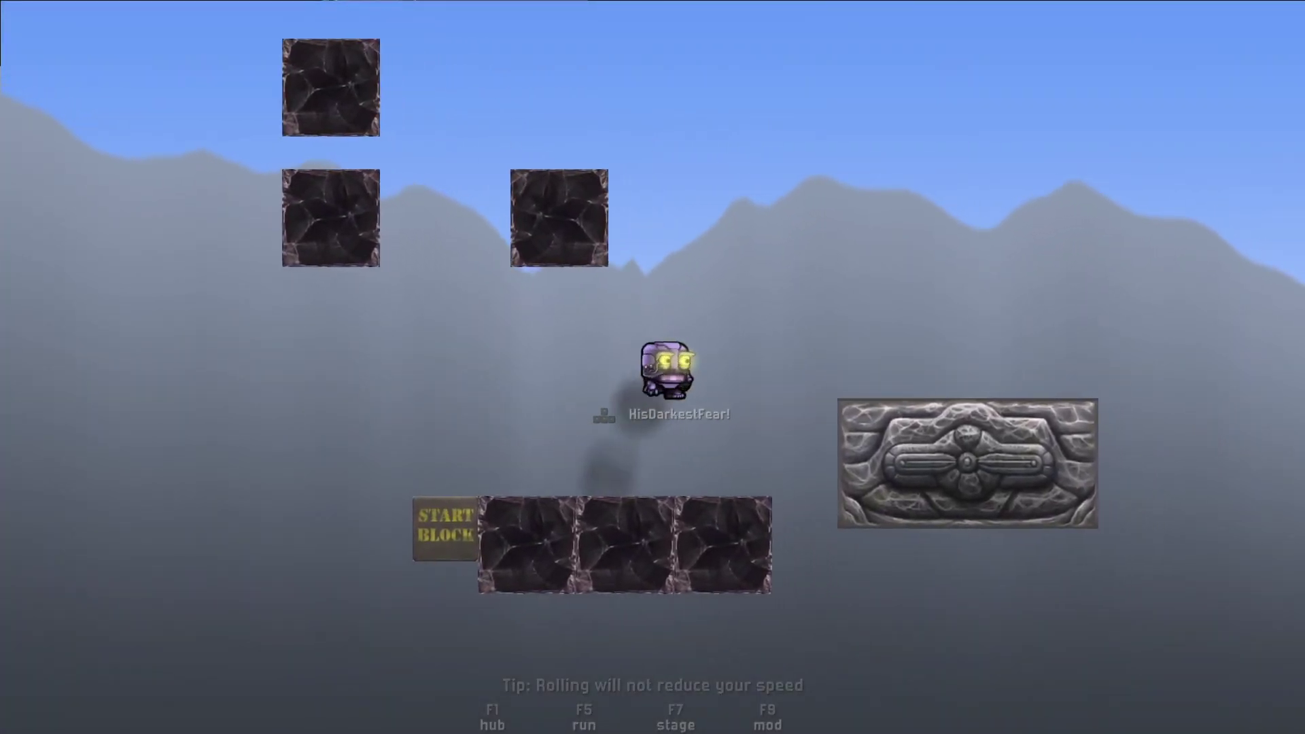
key("Left")
key("F5")
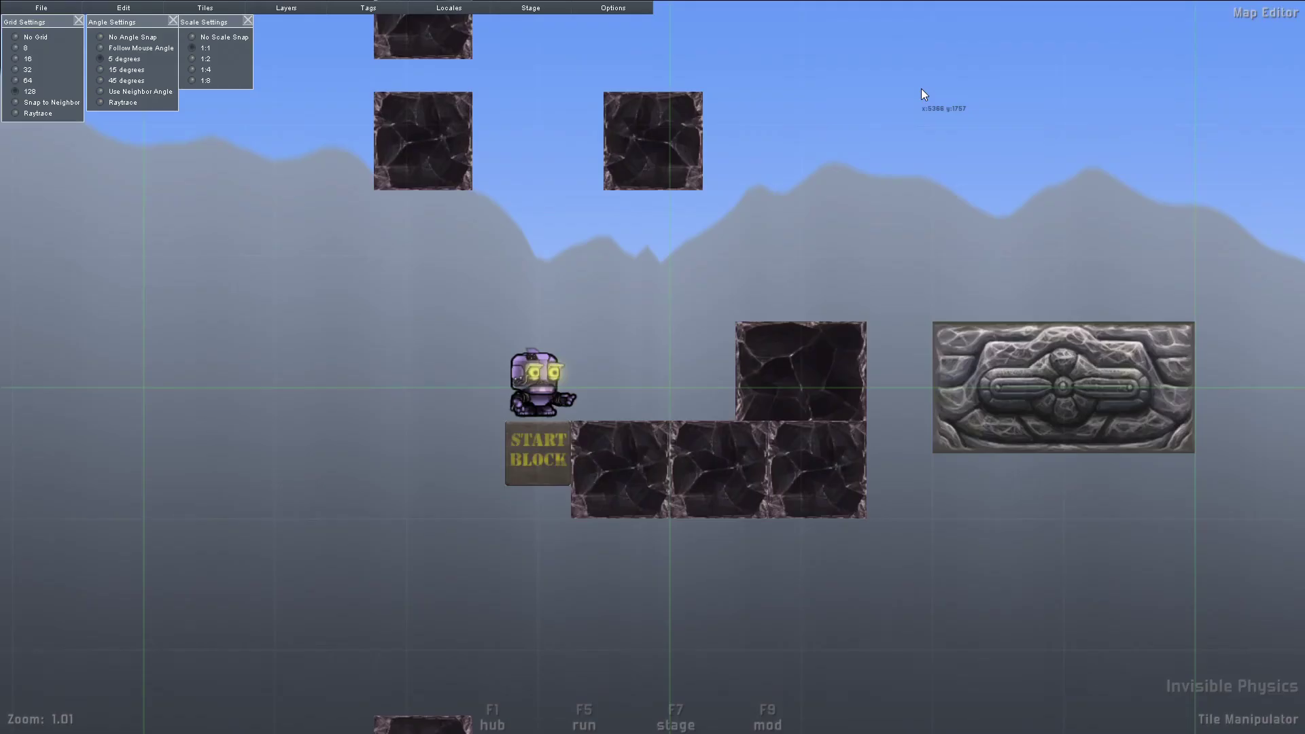
Step: Switch the active layer from Invisible Physics to Attached BG
key("space")
scroll(869, 289, "up", 1)
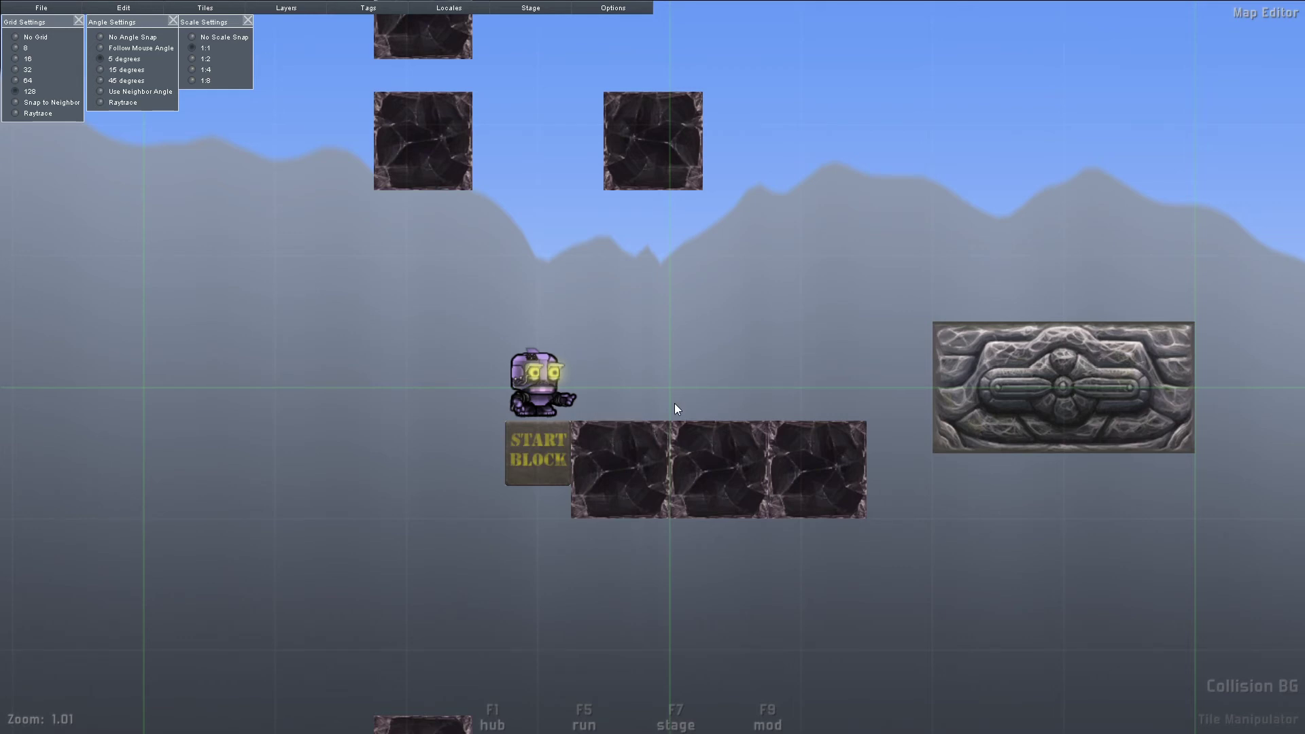
key("space")
scroll(675, 401, "up", 1)
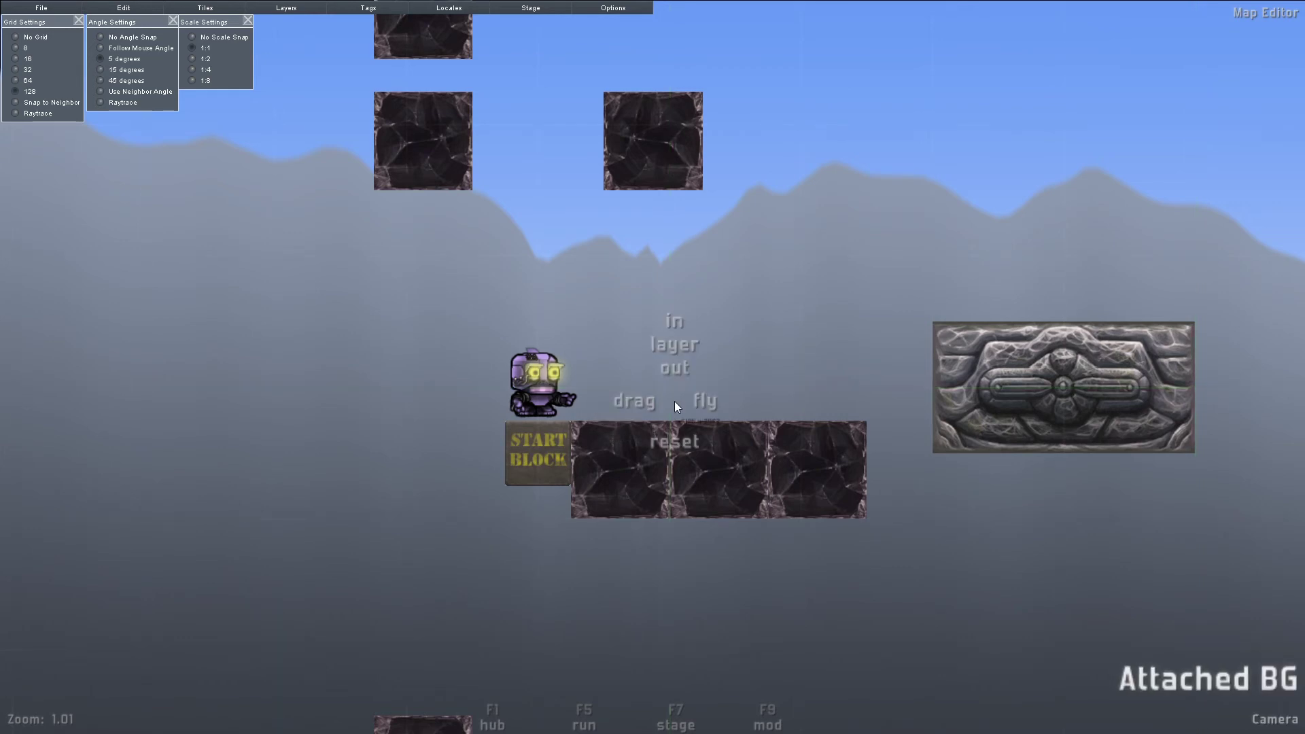
left_click(675, 402)
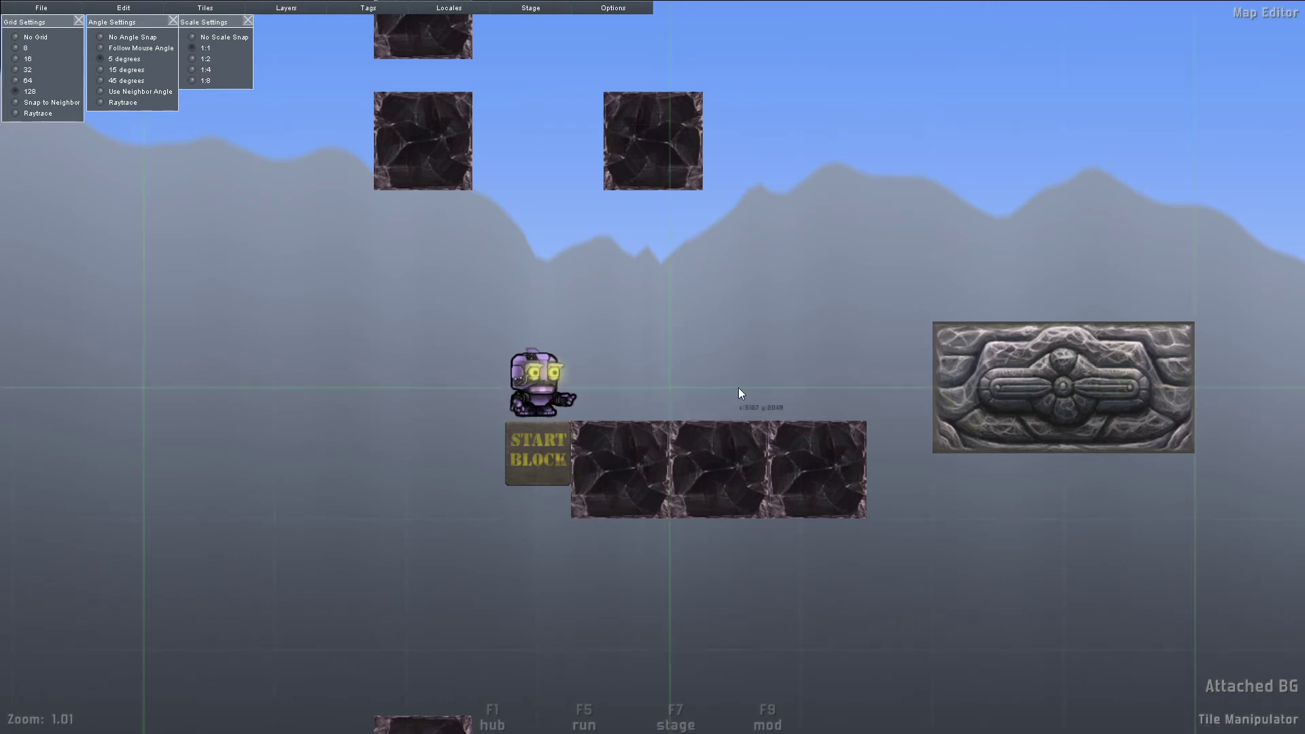
Step: Place the large square rock tile on the Attached BG layer and move it behind the purple robot
key("Tab")
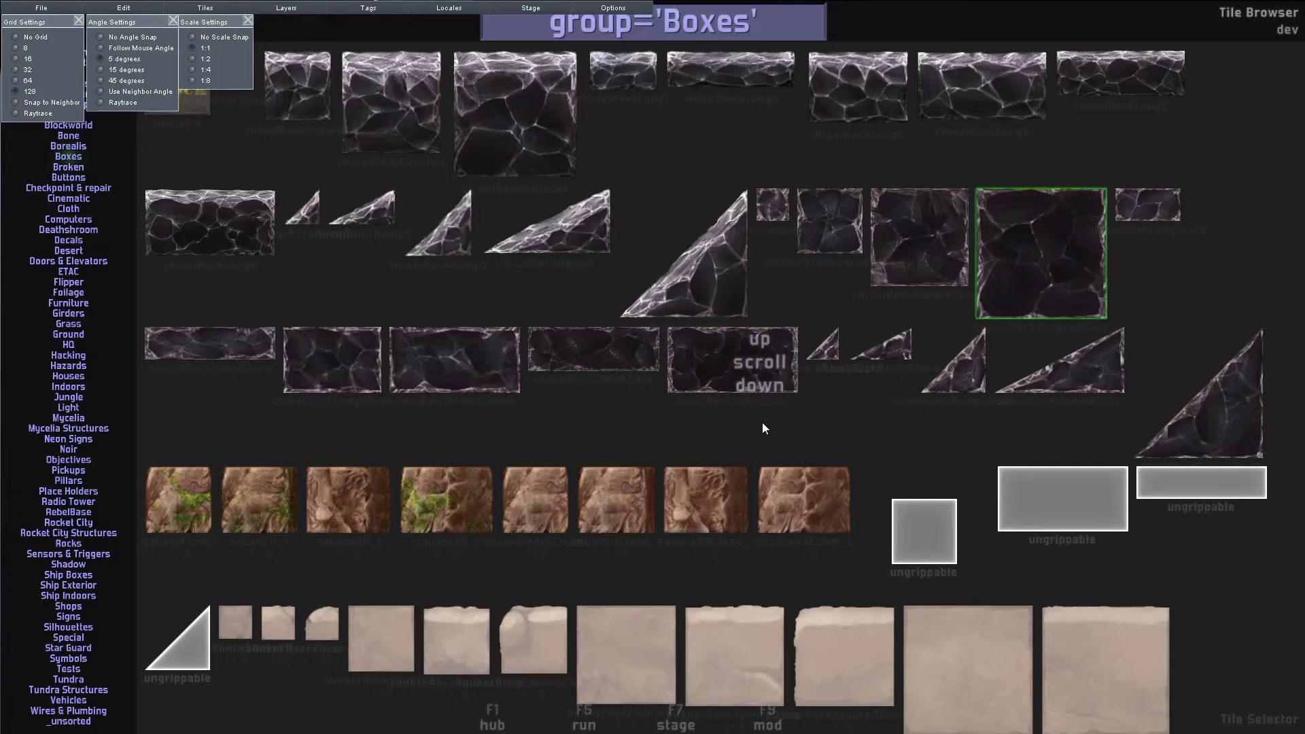
left_click(1078, 282)
left_click(704, 370)
right_click(841, 285)
left_click_drag(657, 382, 571, 382)
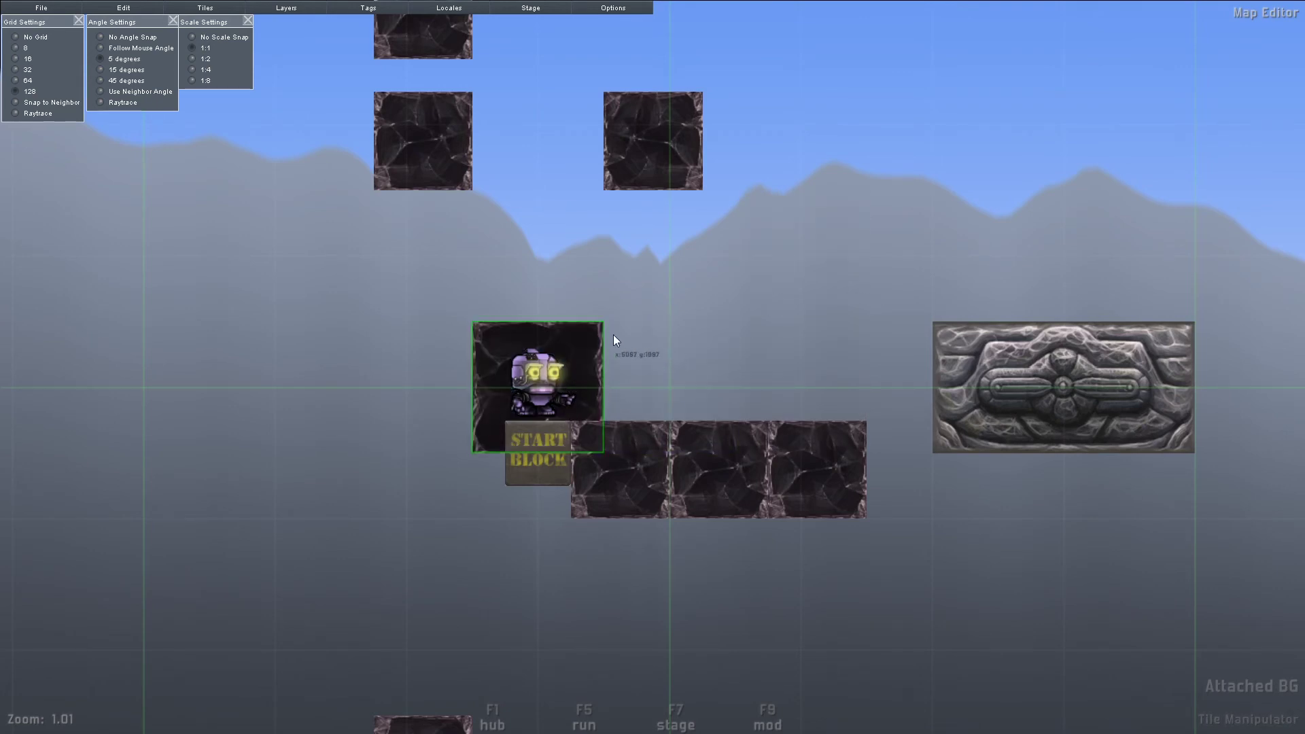
left_click(738, 339)
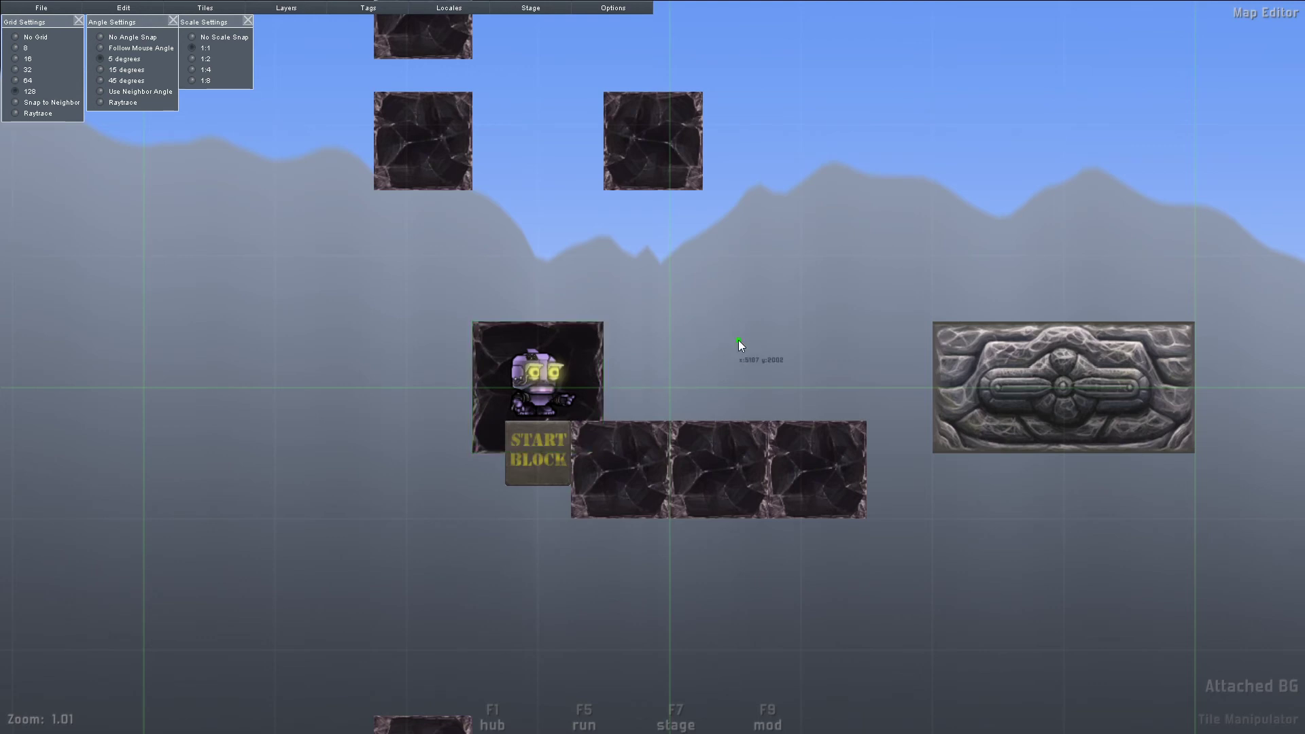
Step: Switch to the Close BG layer and place another large square rock tile just beside the one behind the robot
key("space")
scroll(722, 344, "up", 1)
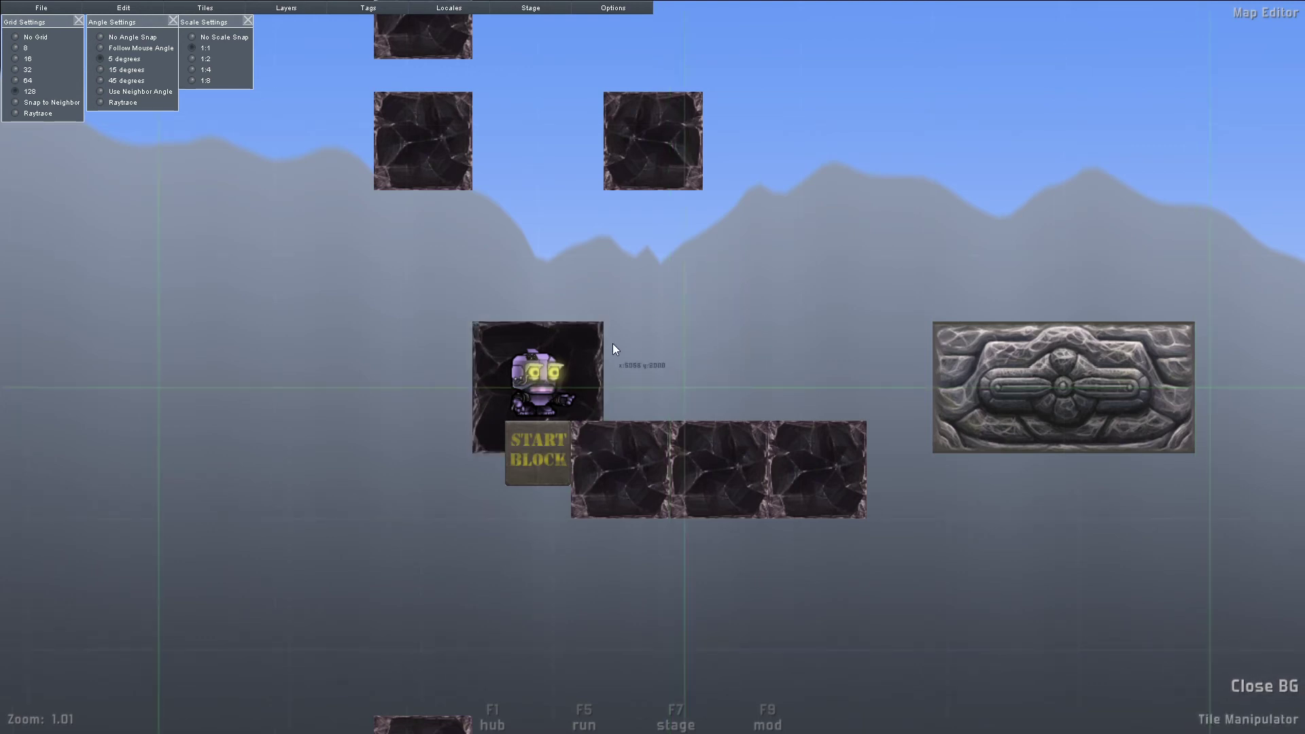
key("Tab")
left_click(987, 251)
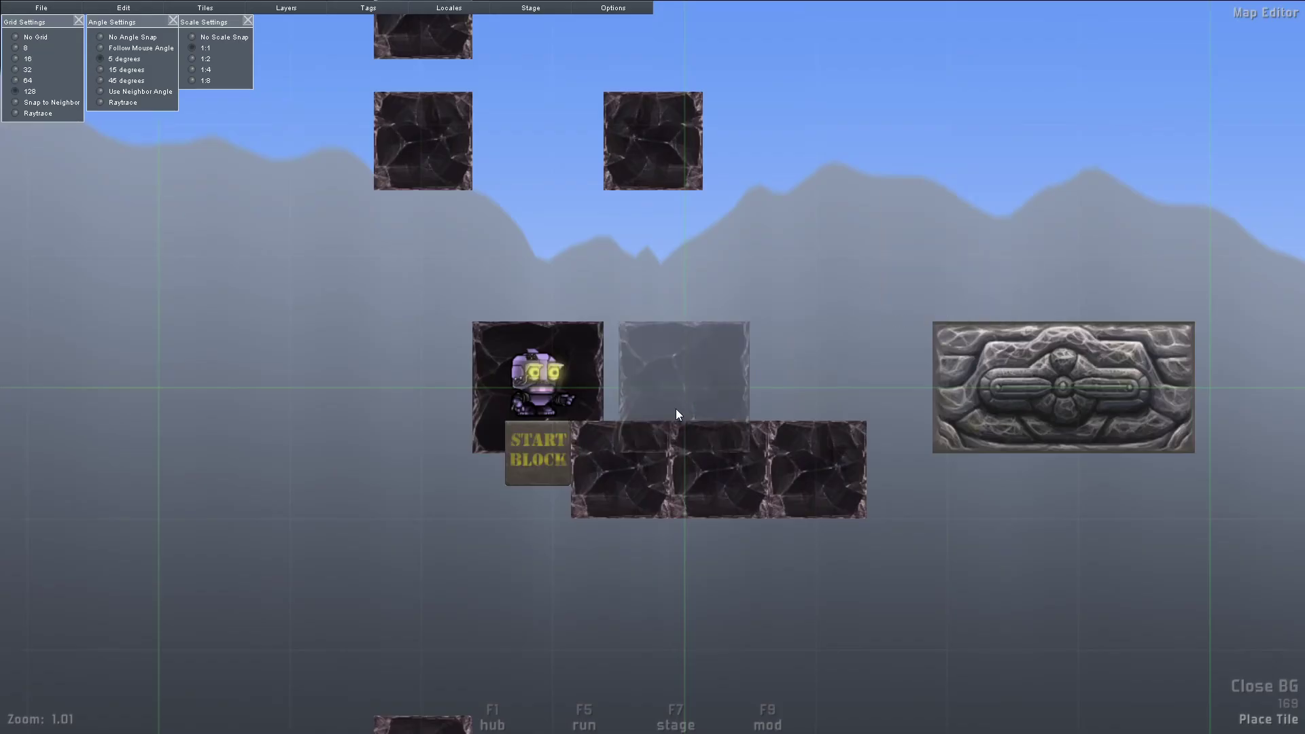
left_click(631, 401)
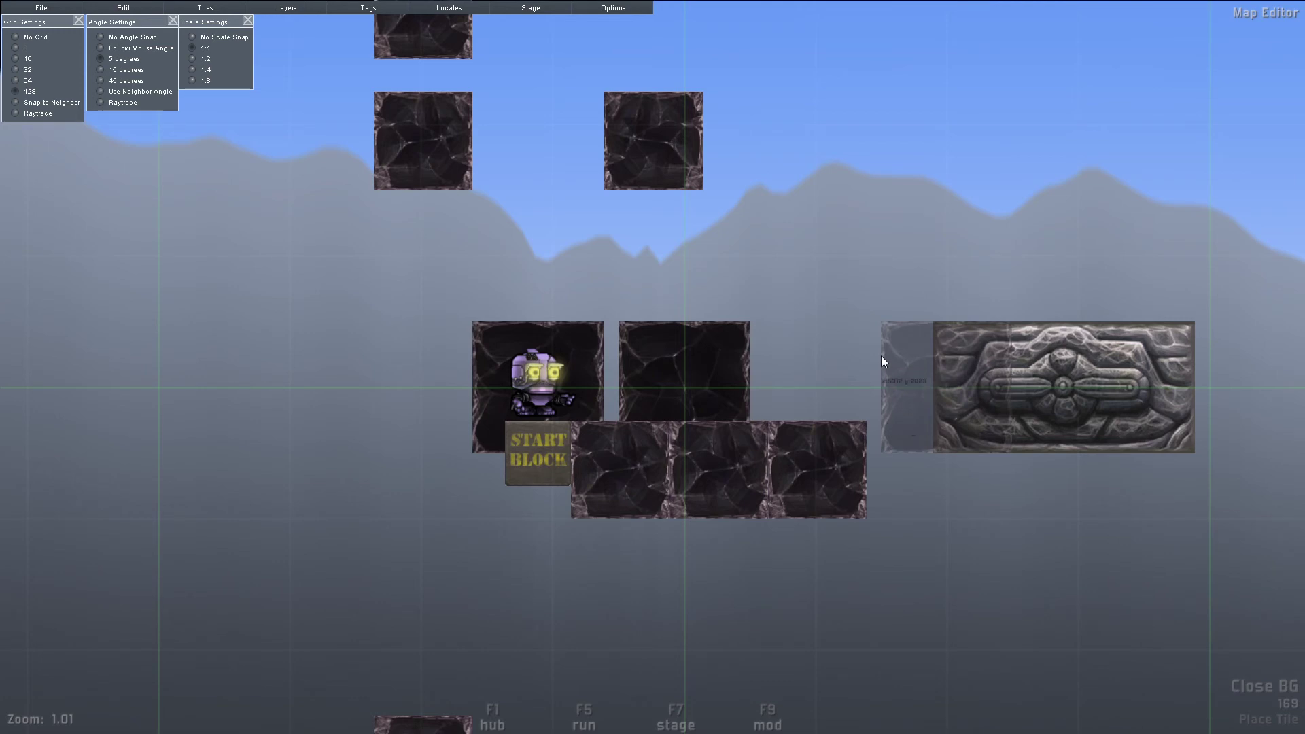
Step: Pan the camera around to compare how the Close BG tile shifts against the Attached BG tile and the rock row
key("space")
left_click_drag(780, 295, 690, 263)
key("space")
left_click_drag(535, 314, 522, 313)
middle_click_drag(524, 312, 554, 363)
key("space")
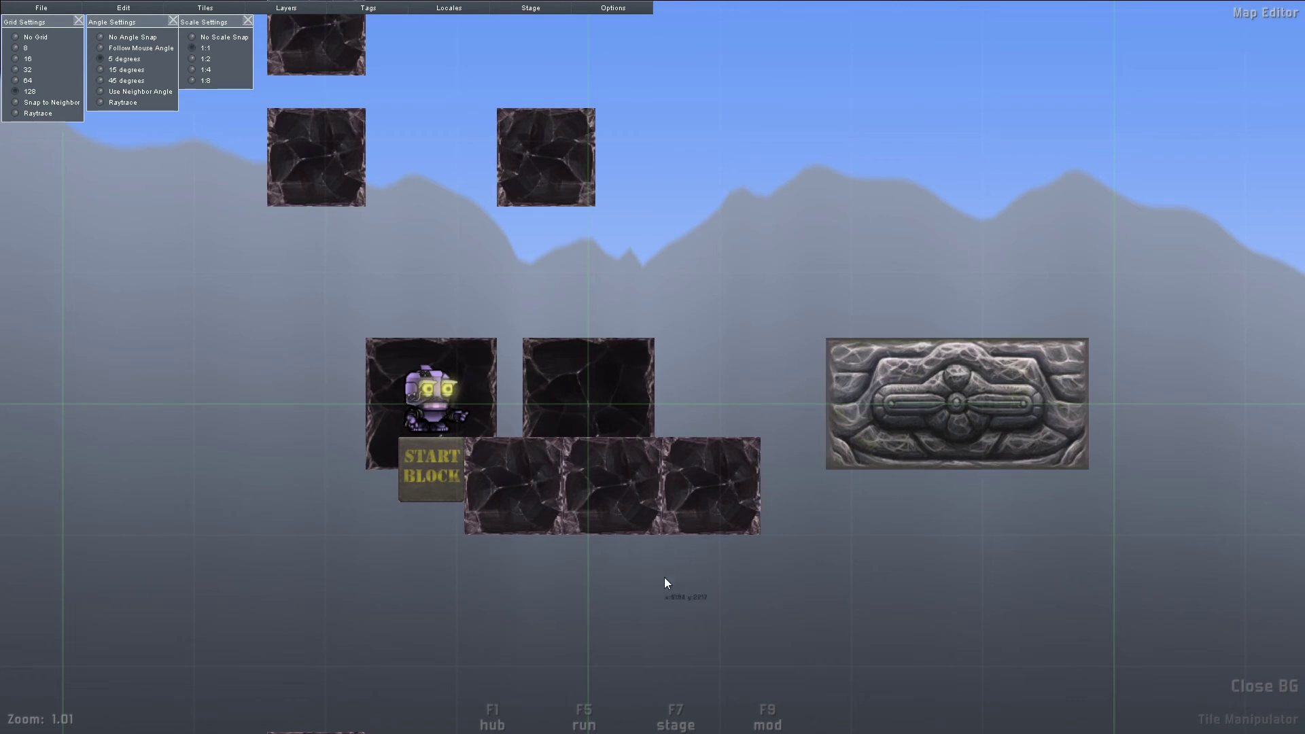
Step: Switch to the Distant Background layer and place a large square rock tile between the Close BG tile and the carved stone block
middle_click(710, 382)
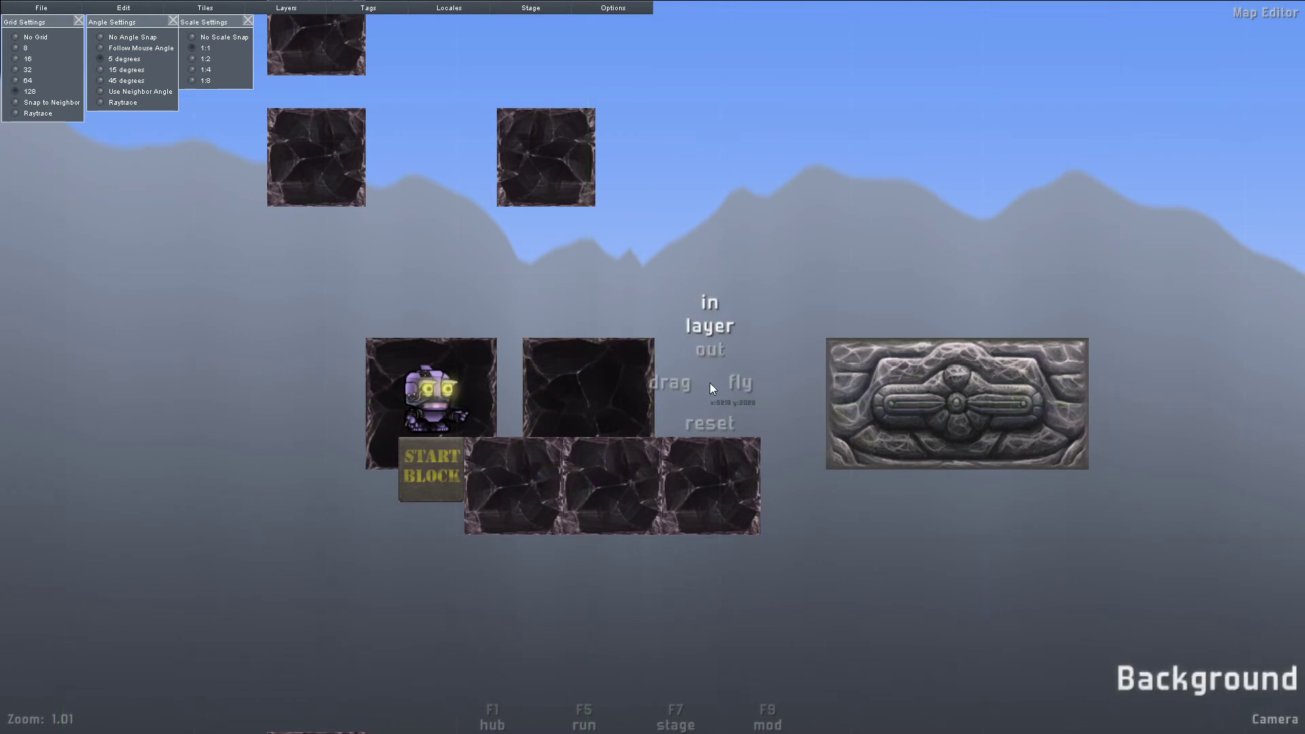
scroll(710, 383, "up", 1)
key("Tab")
key("Tab")
left_click(724, 392)
middle_click_drag(821, 216, 717, 234)
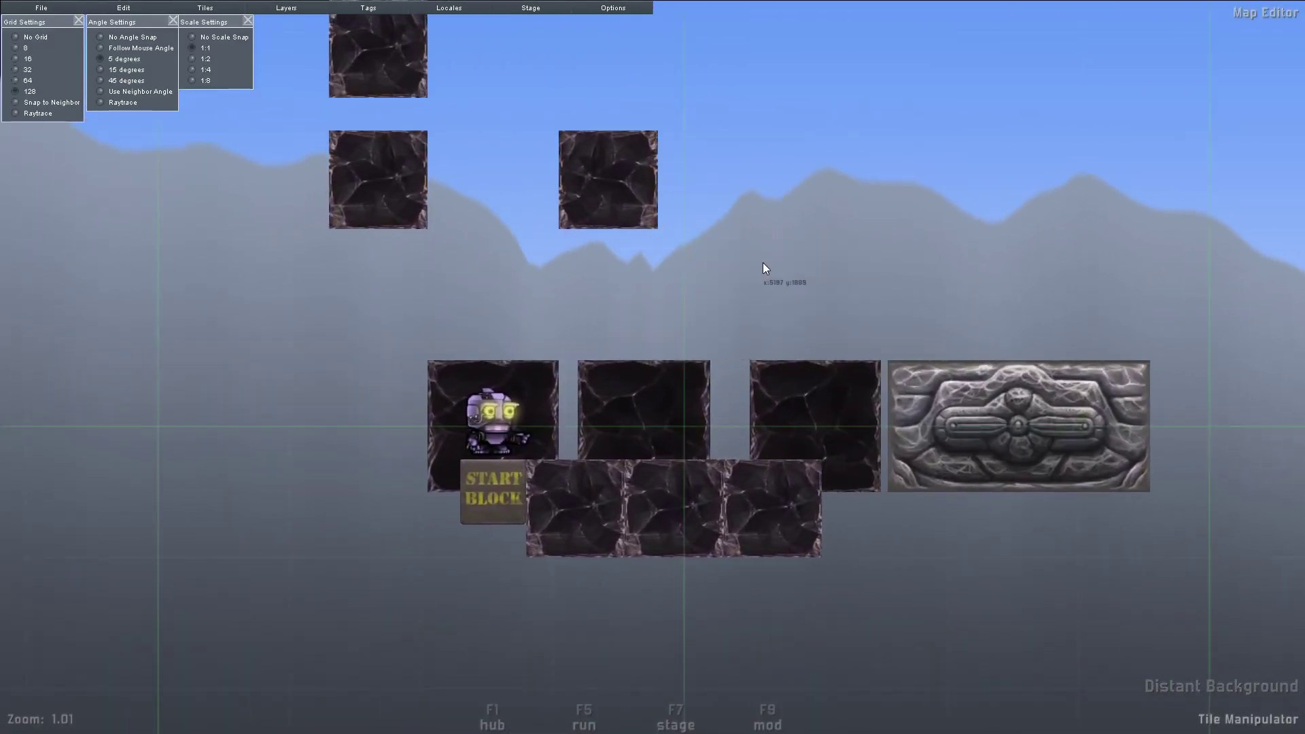
Step: Switch the active layer to Close Horizon and inspect its mountain scenery with the Scenery Selector
key("space")
scroll(819, 432, "up", 1)
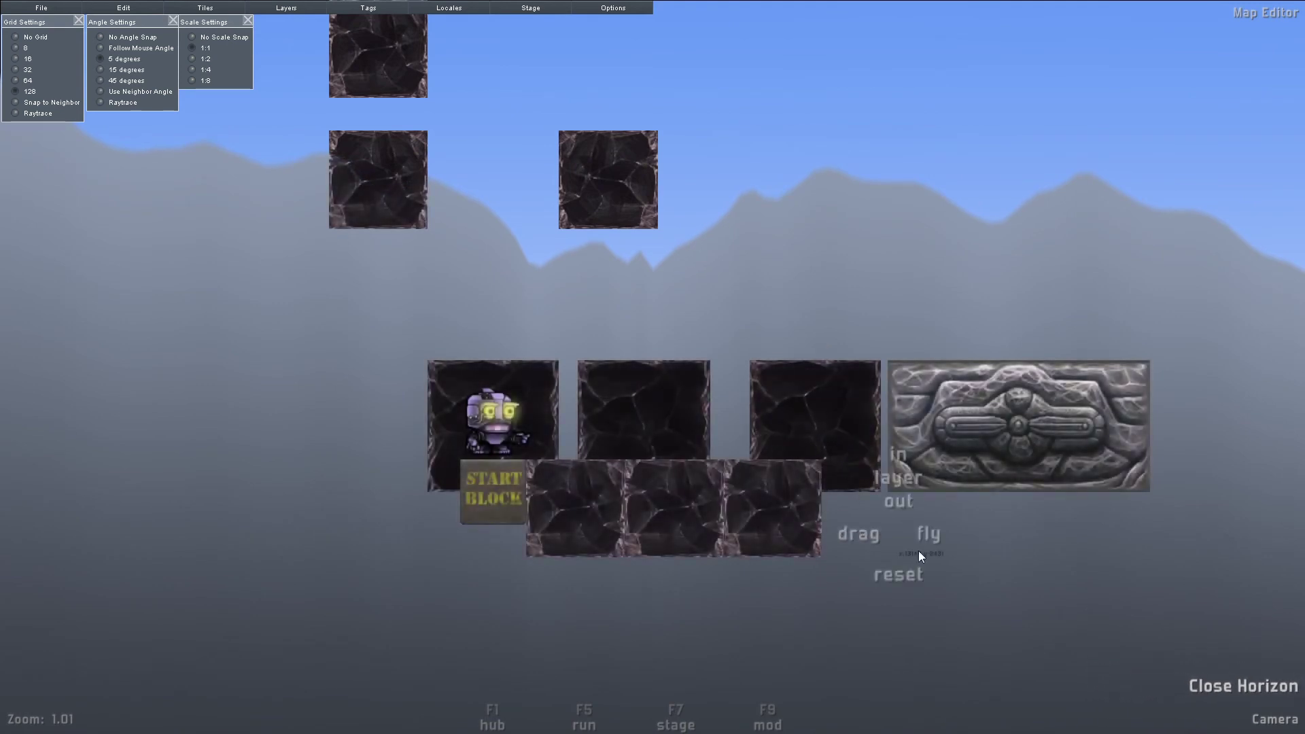
middle_click_drag(1225, 680, 1265, 688)
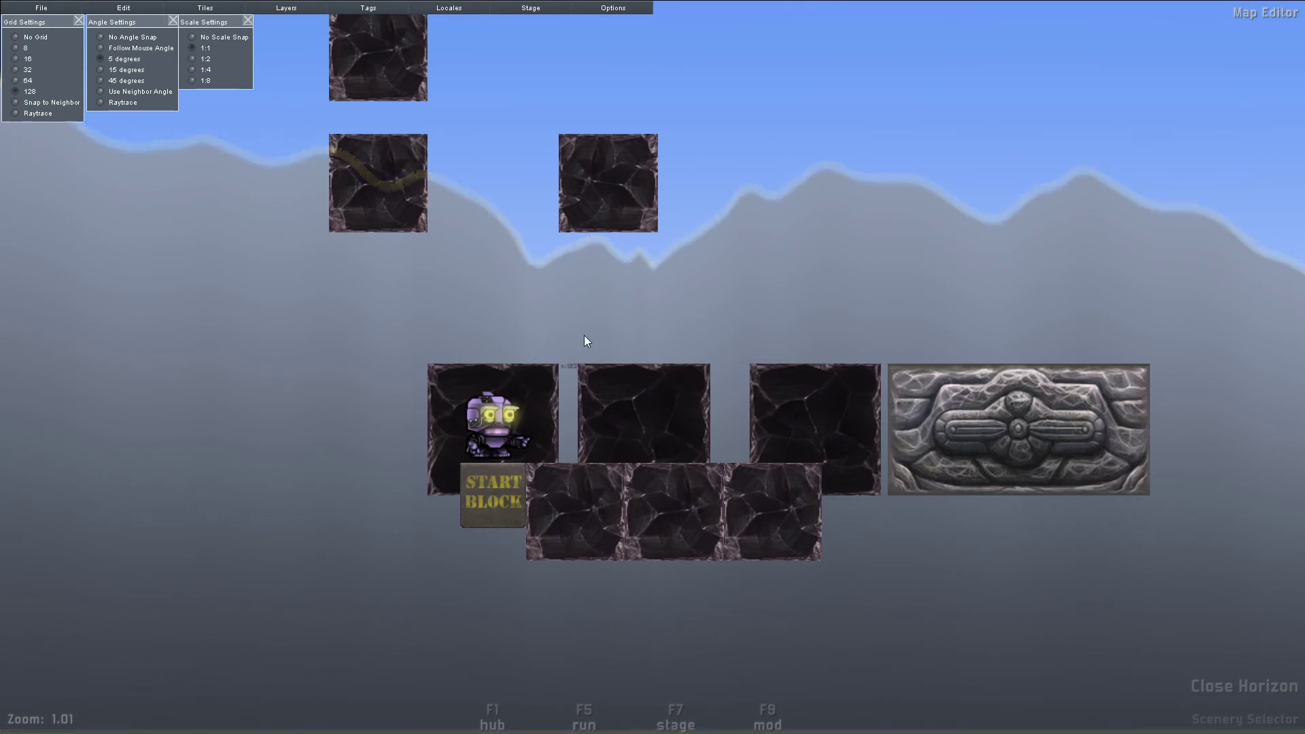
Step: Return the active layer to Collision and restore the Tile Manipulator mode
scroll(689, 265, "down", 1, "shift")
scroll(690, 270, "up", 4)
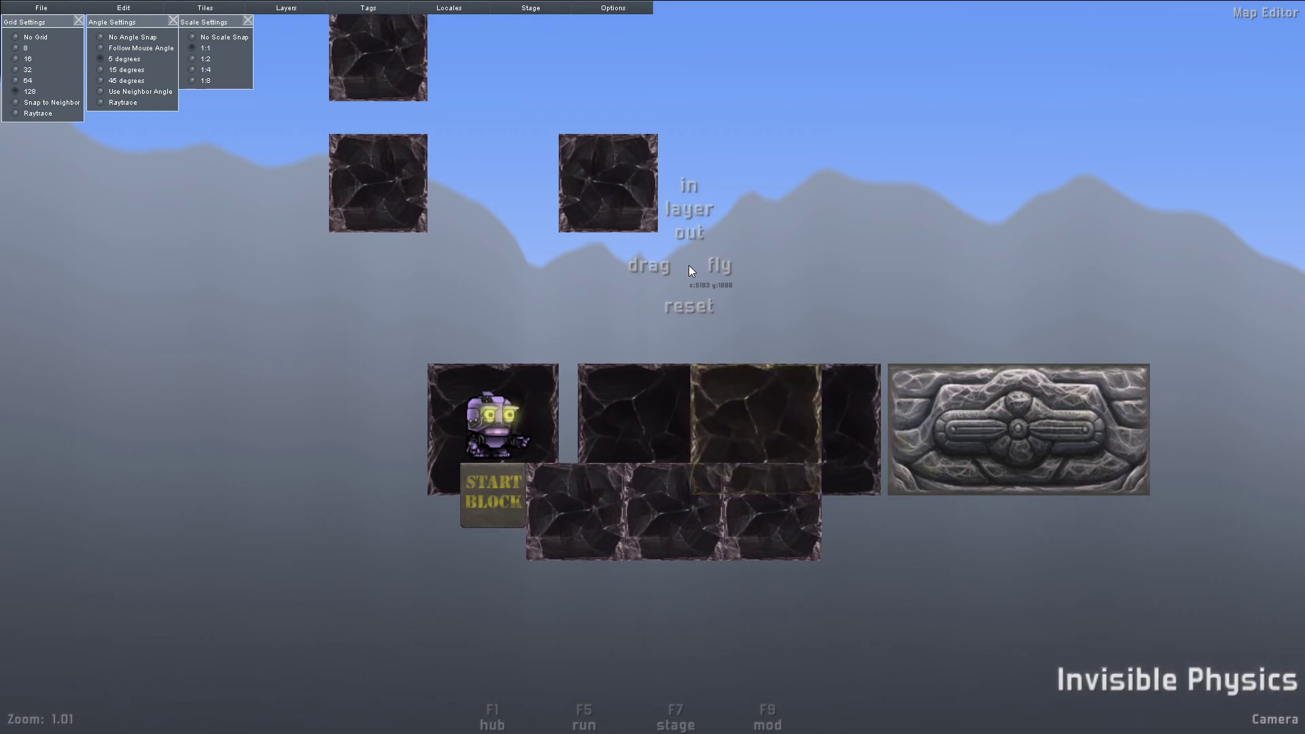
right_click(691, 271)
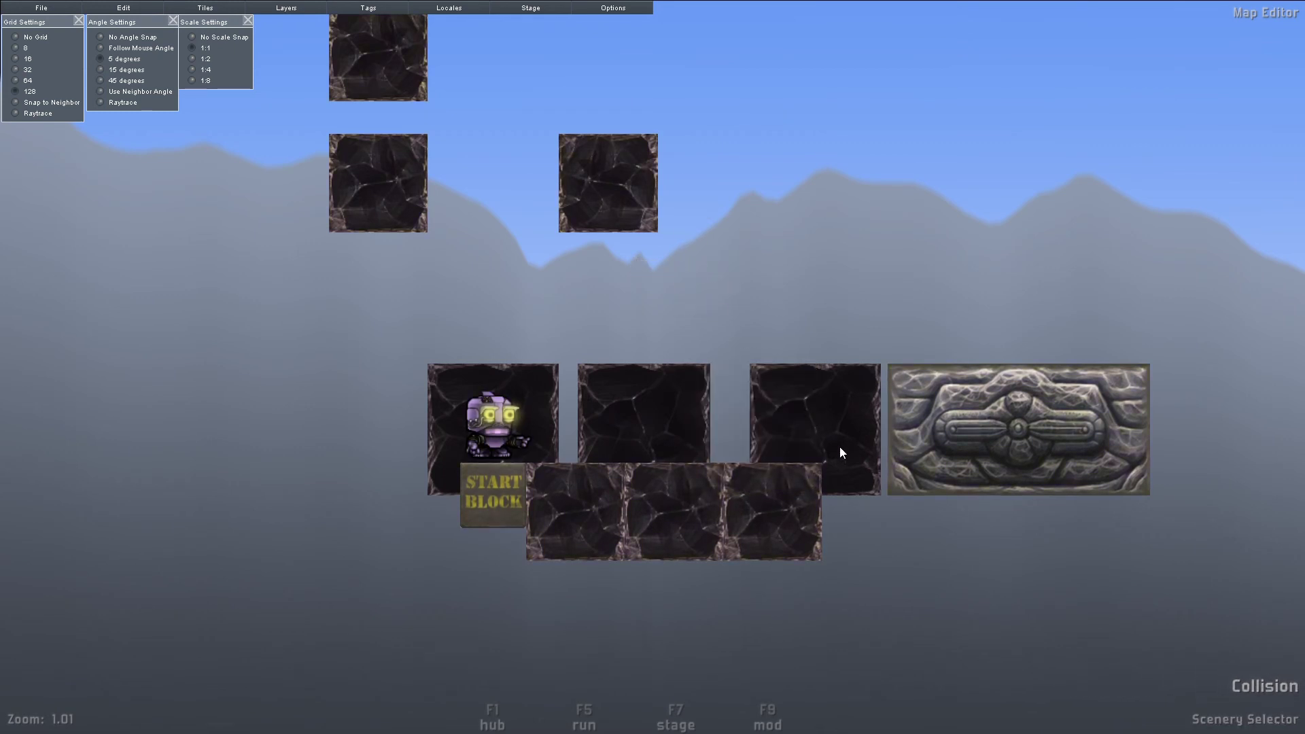
key("Tab")
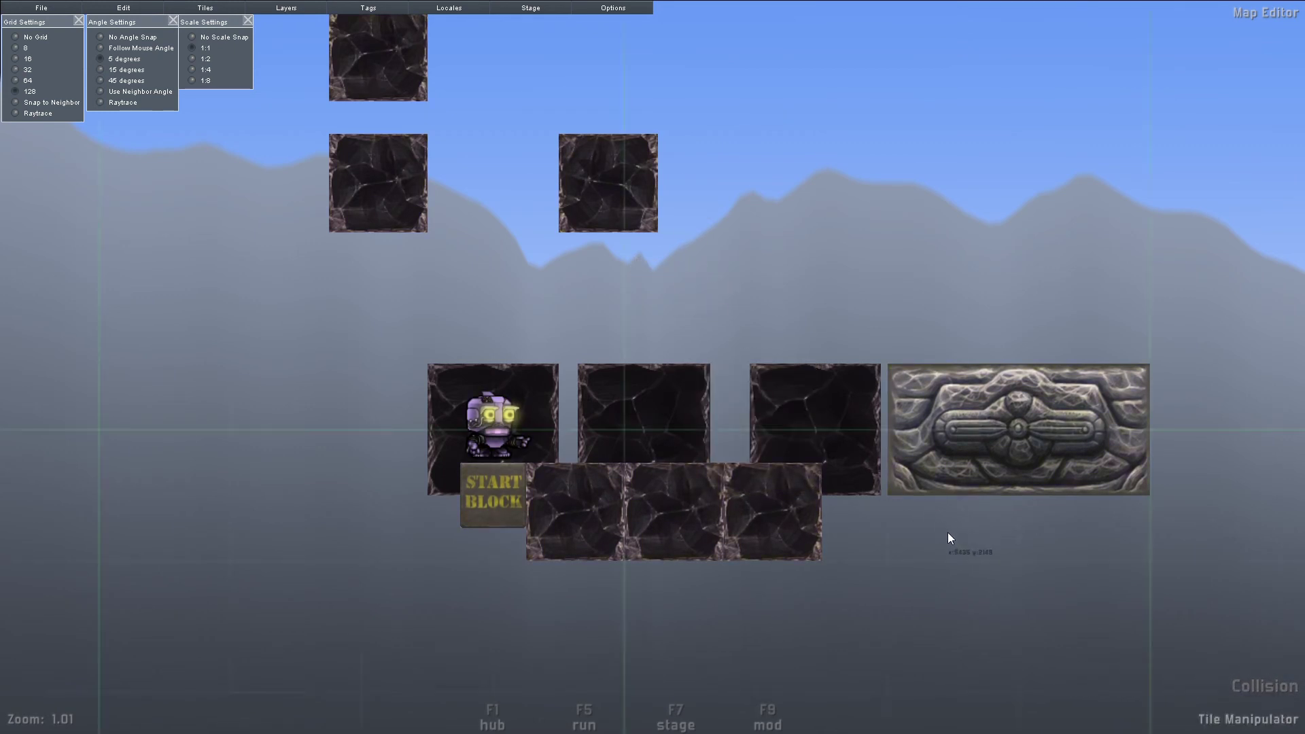
Step: Switch to the Attached FG layer and try placing the large square rock tile in front of the purple robot
right_click(702, 346)
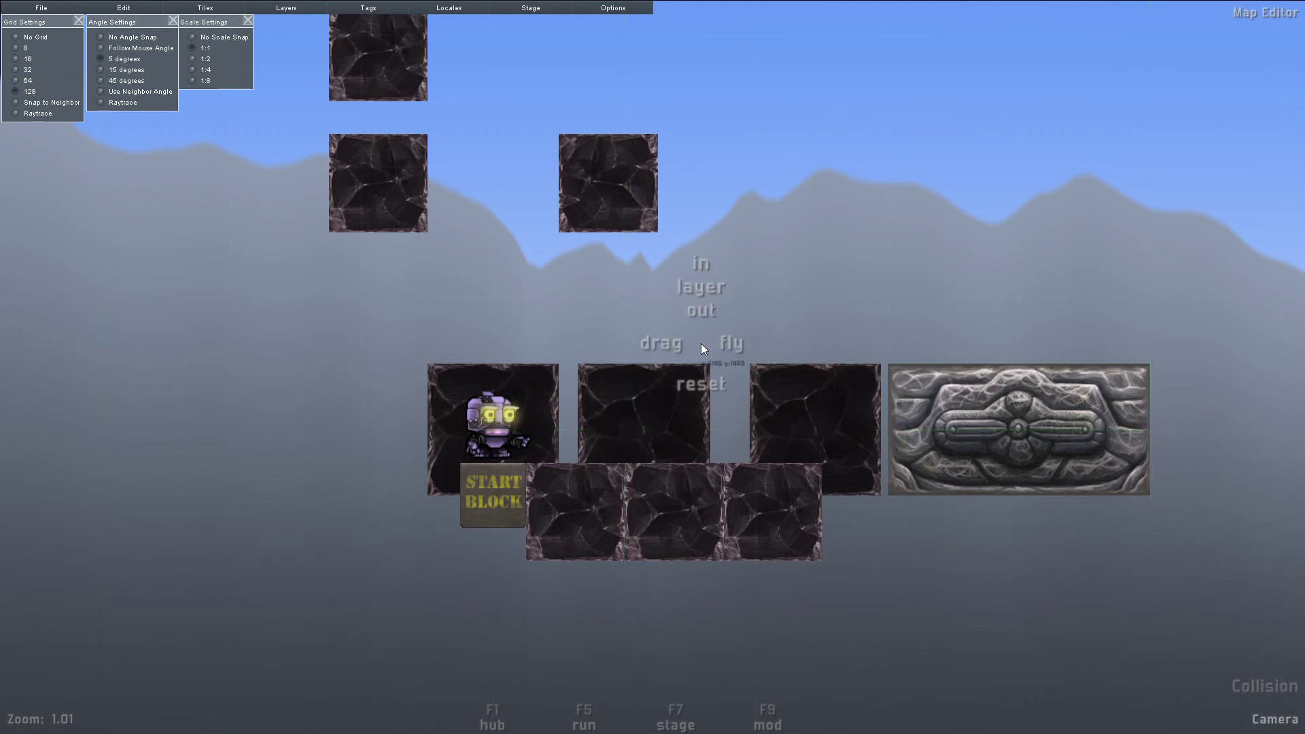
scroll(700, 344, "down", 1)
right_click(1239, 654)
key("Tab")
left_click(838, 256)
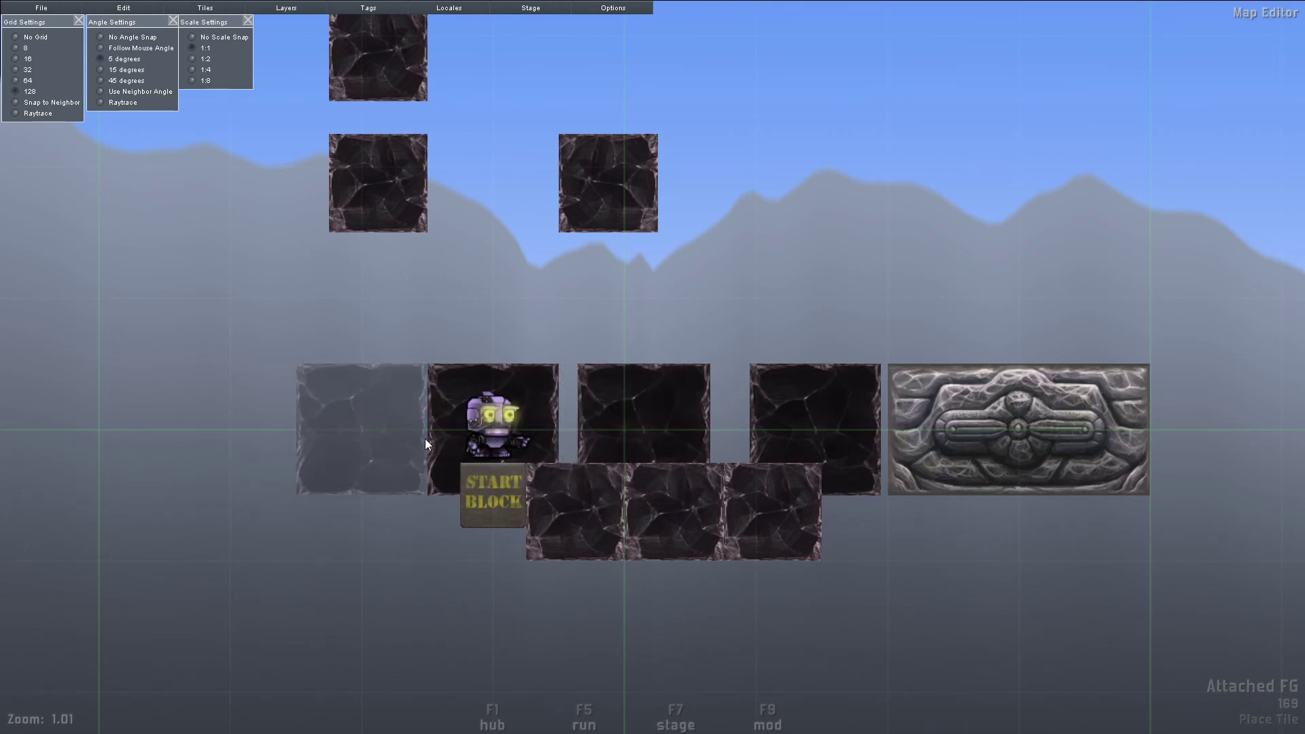
left_click(499, 446)
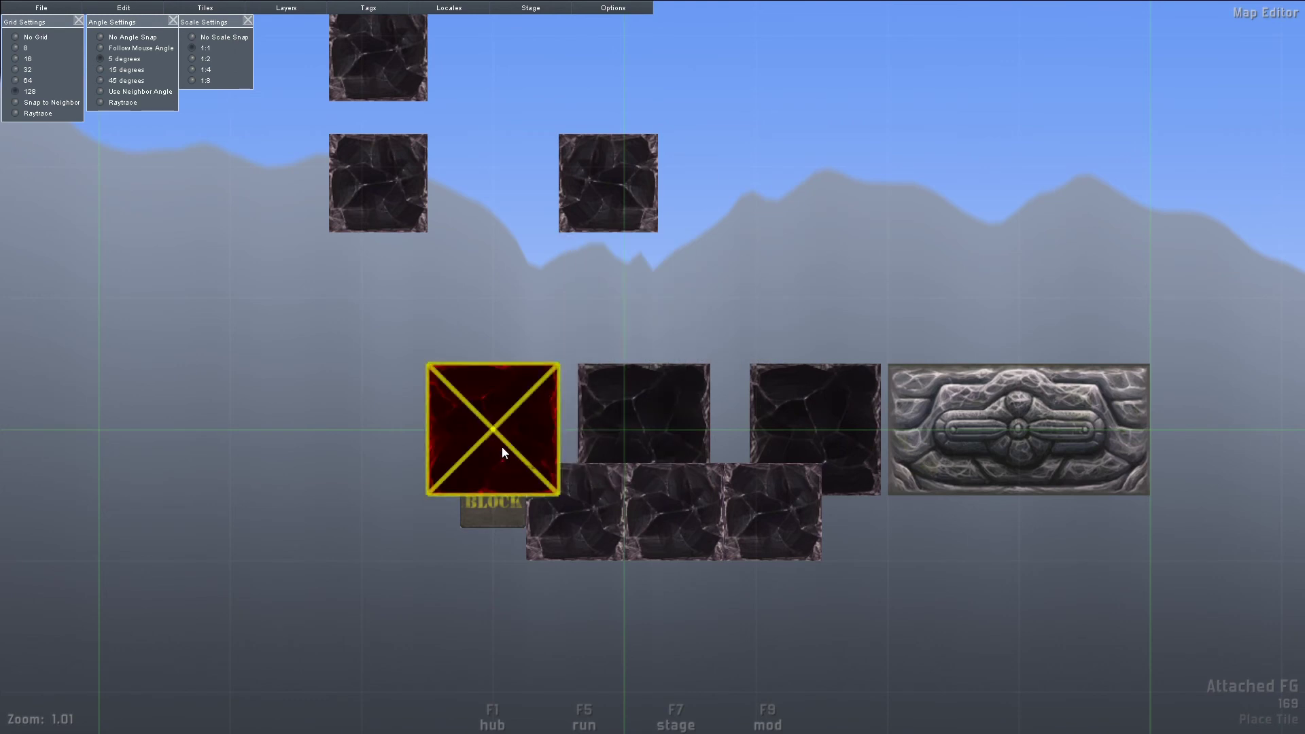
Step: Switch the active layer to Close FG and return it to Collision
key("space")
middle_click(603, 371)
middle_click(601, 372)
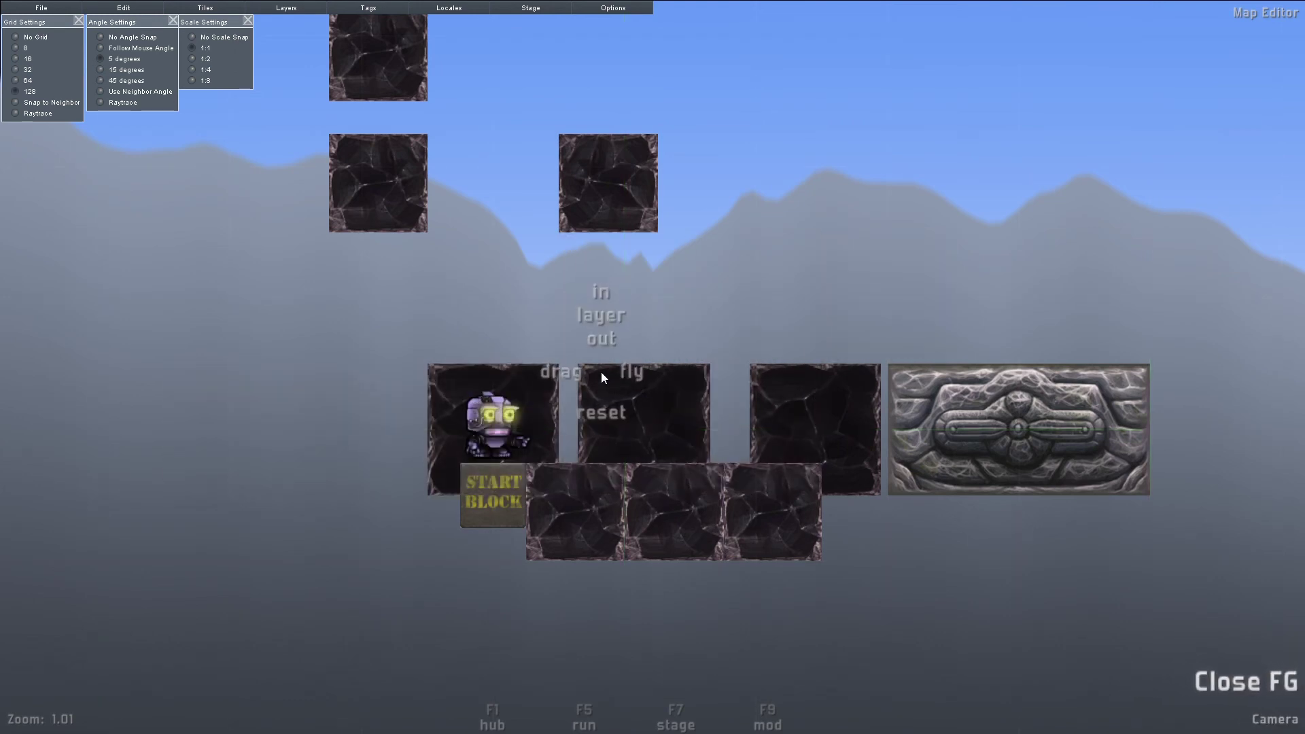
key("Escape")
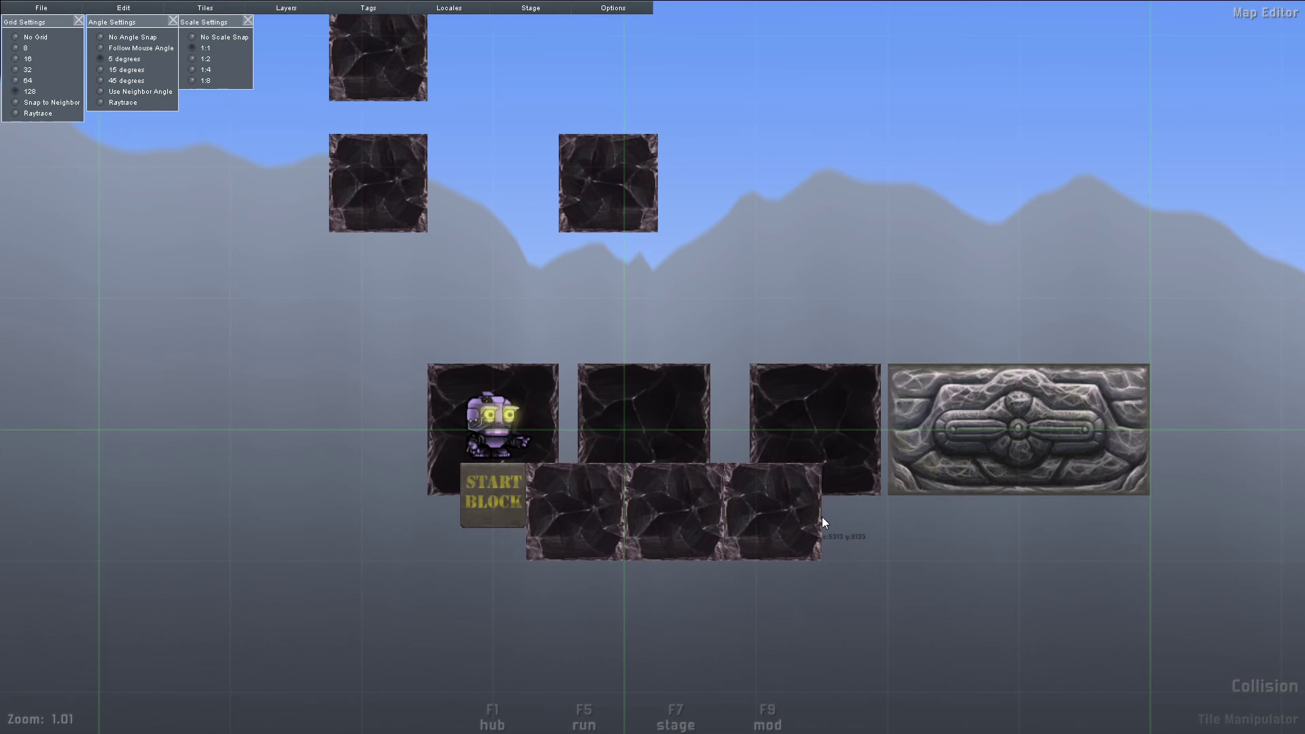
key("space")
left_click_drag(815, 403, 784, 362)
scroll(783, 362, "up", 1)
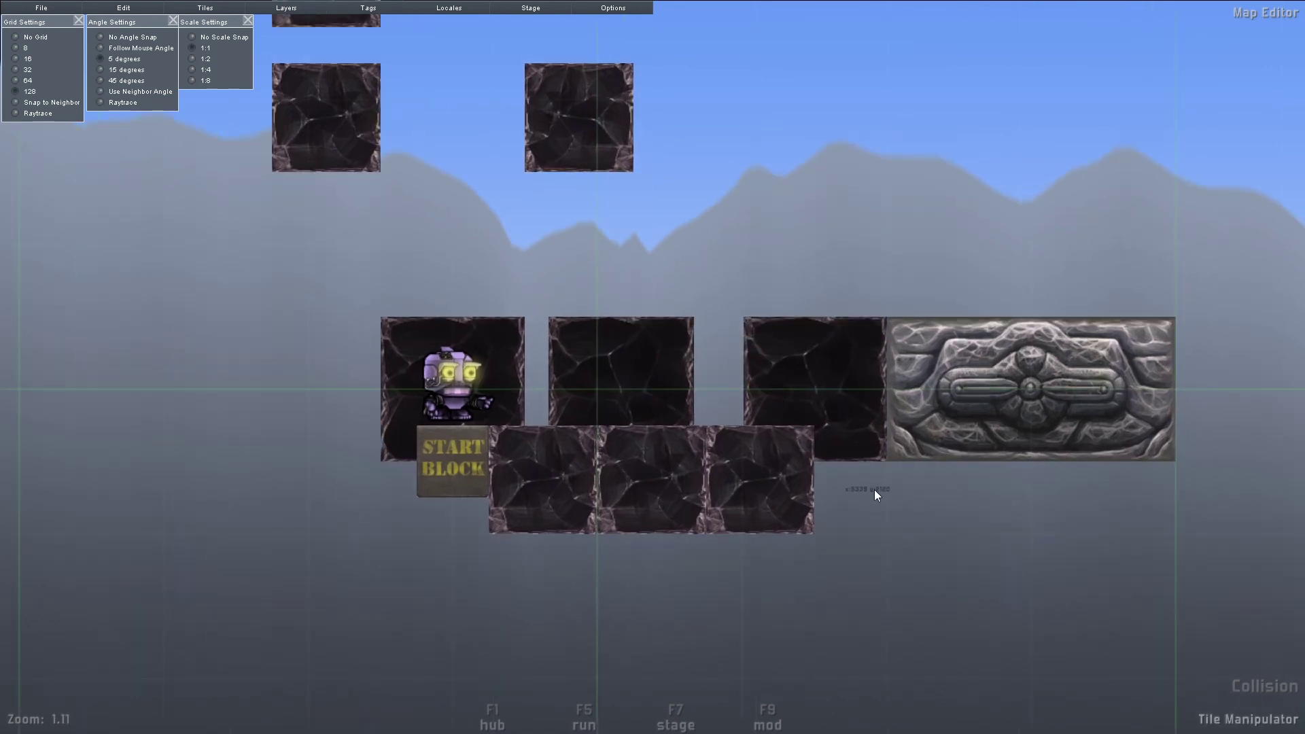
Step: Stack three upright straight pipe tiles from the Wires & Plumbing group on the row of rock blocks beside the start block
key("Tab")
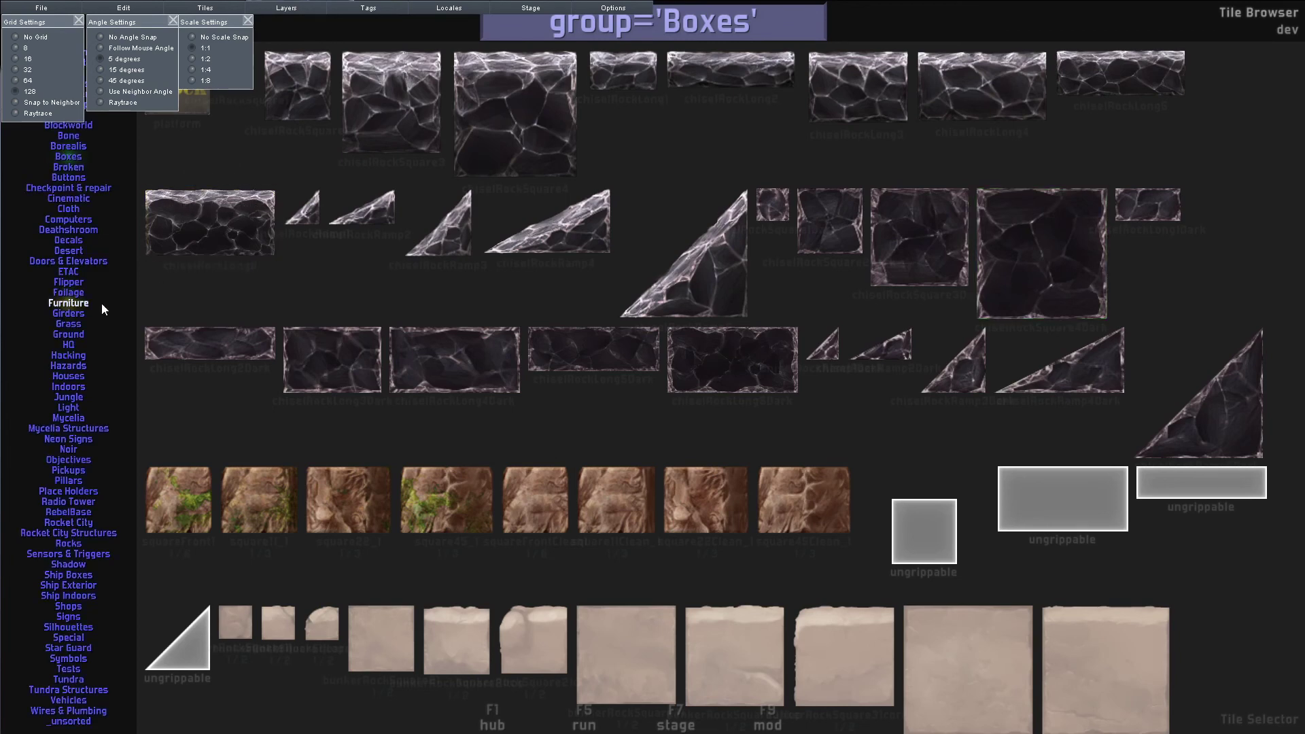
left_click(63, 711)
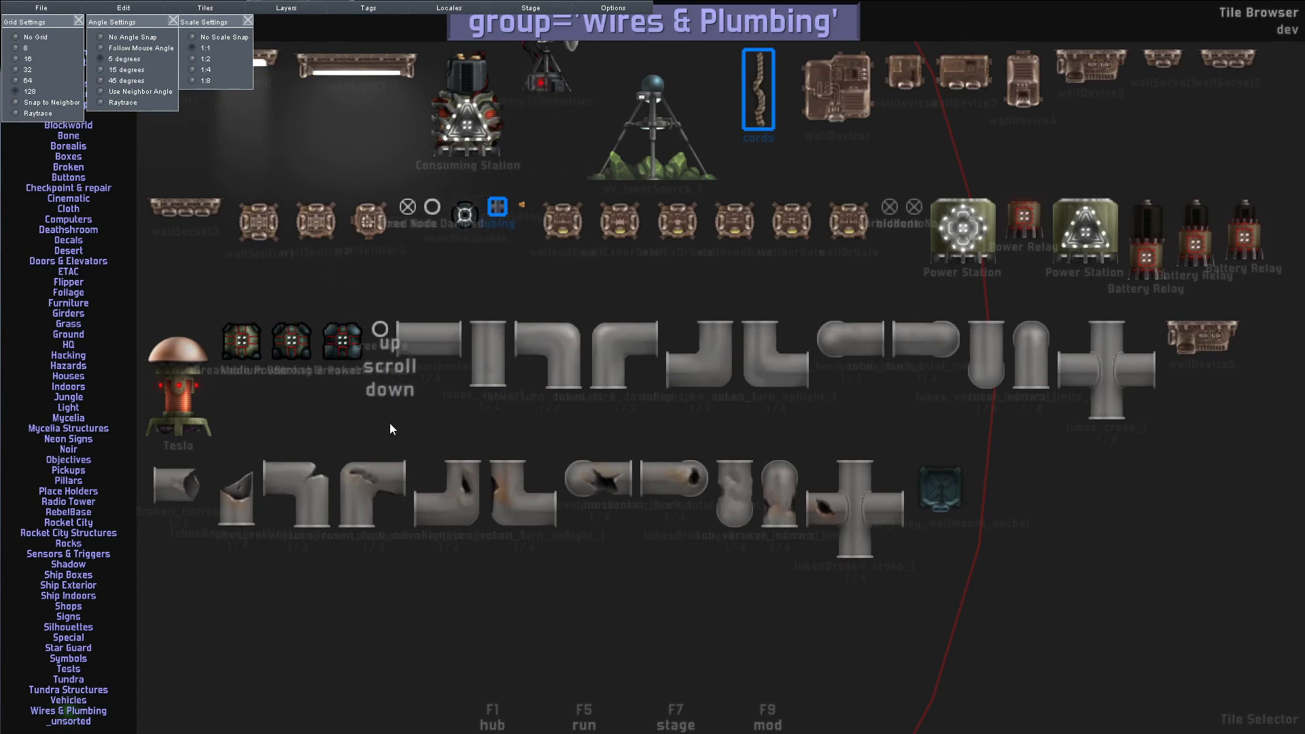
left_click(493, 363)
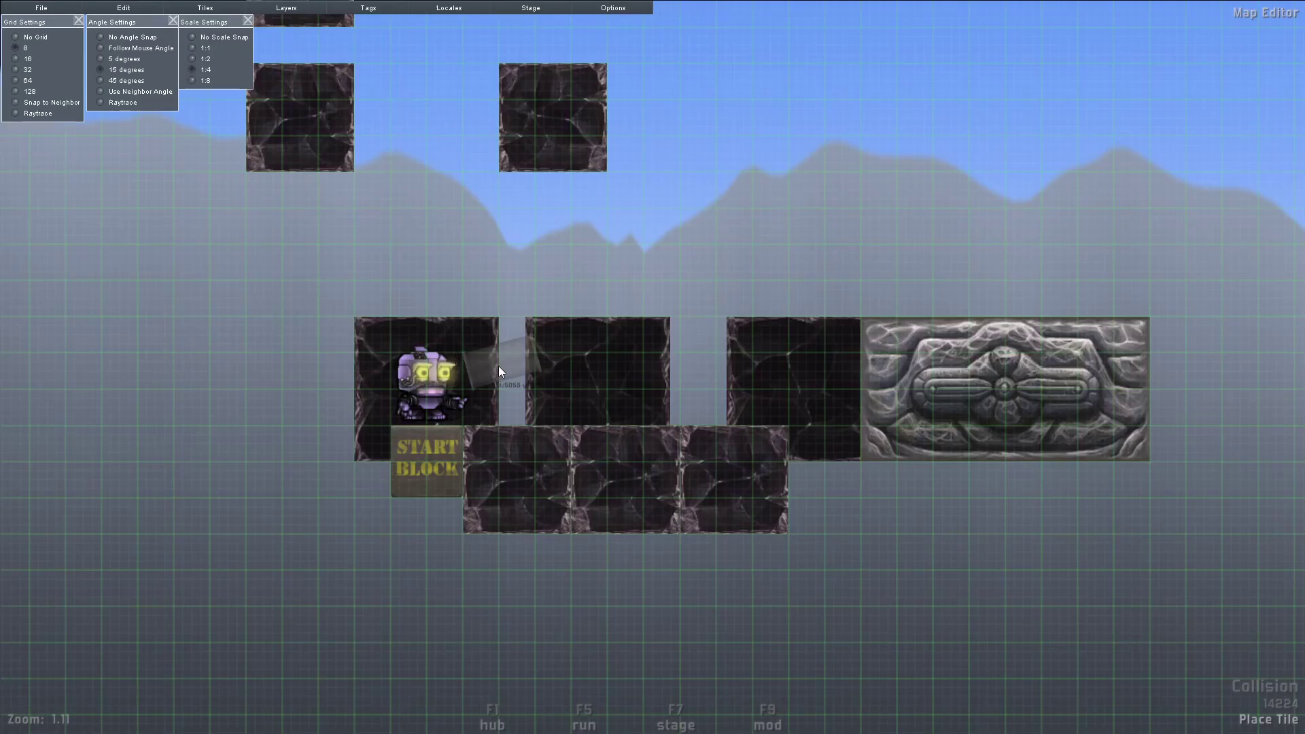
scroll(542, 370, "up", 2)
scroll(557, 403, "down", 8, "shift")
scroll(558, 403, "down", 9, "shift")
left_click_drag(557, 396, 556, 230)
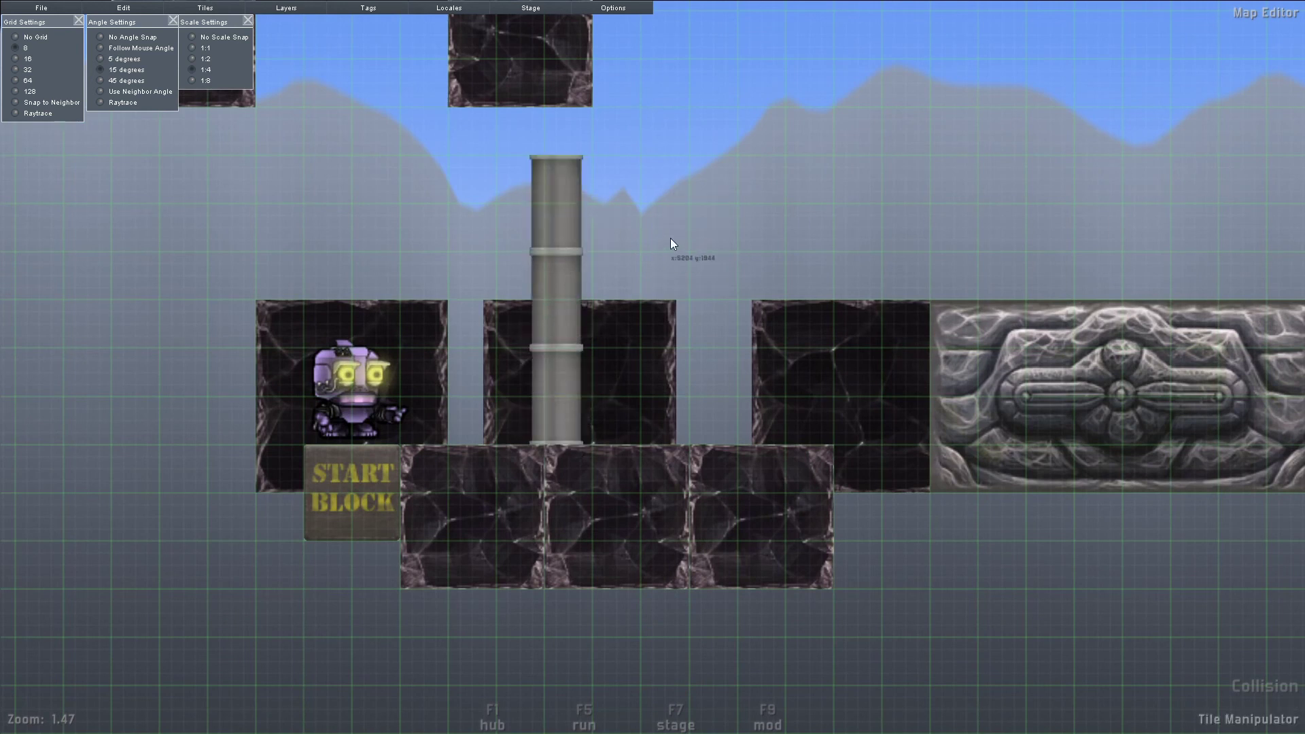
Step: Playtest the map by walking and jumping the robot past the pipe column, and return to the editor
key("F5")
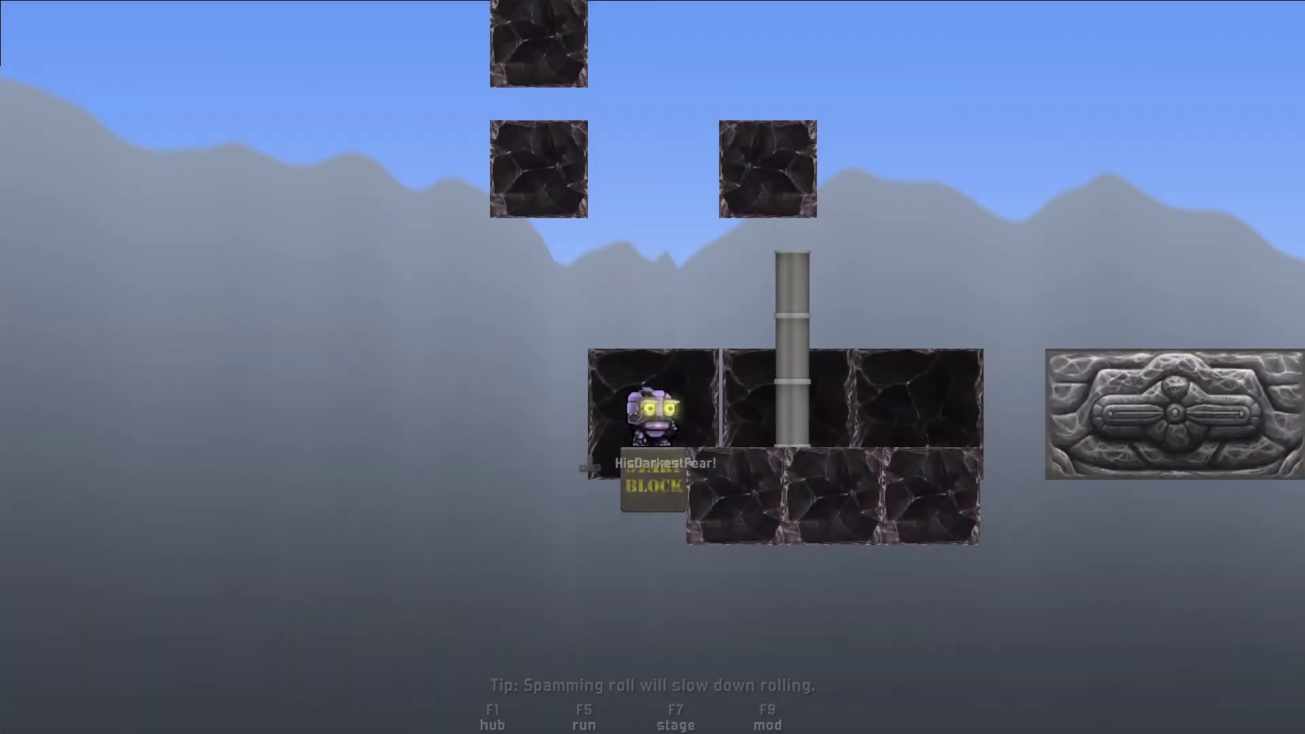
key("Right")
key("Left")
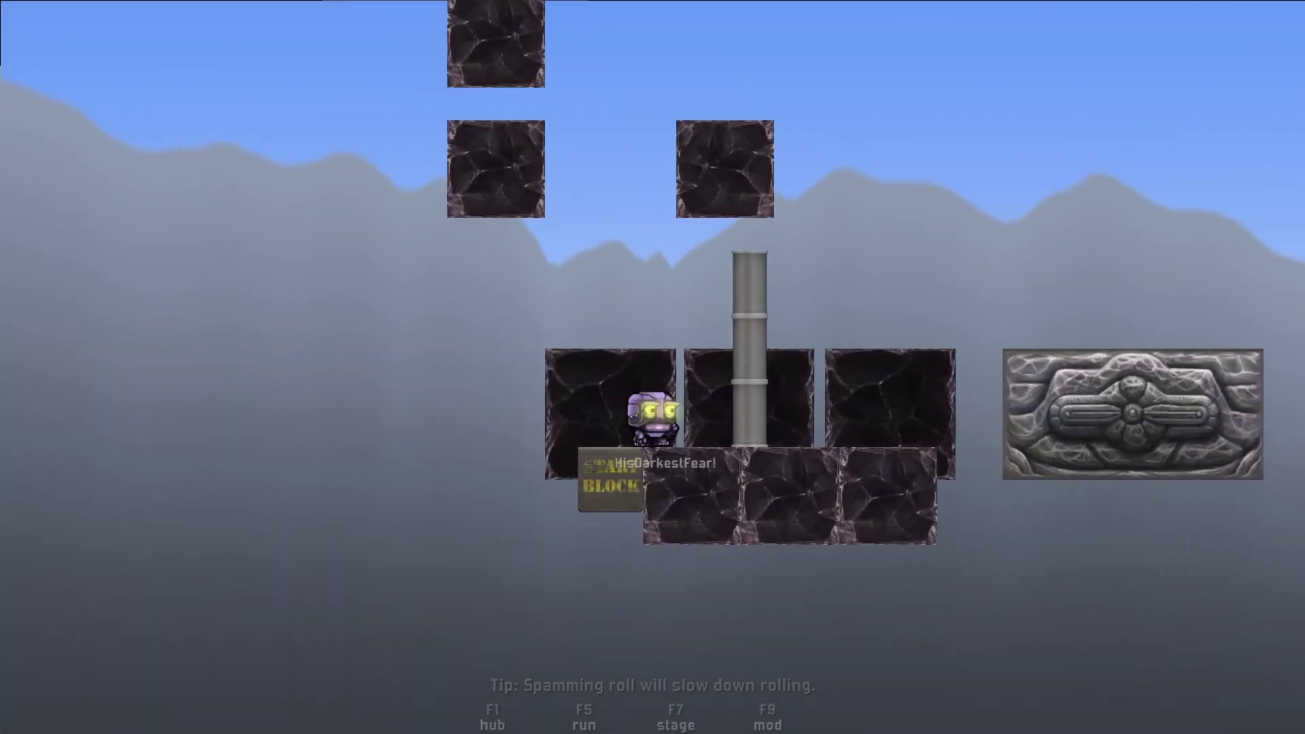
key("Right")
key("space")
key("Left")
key("Right")
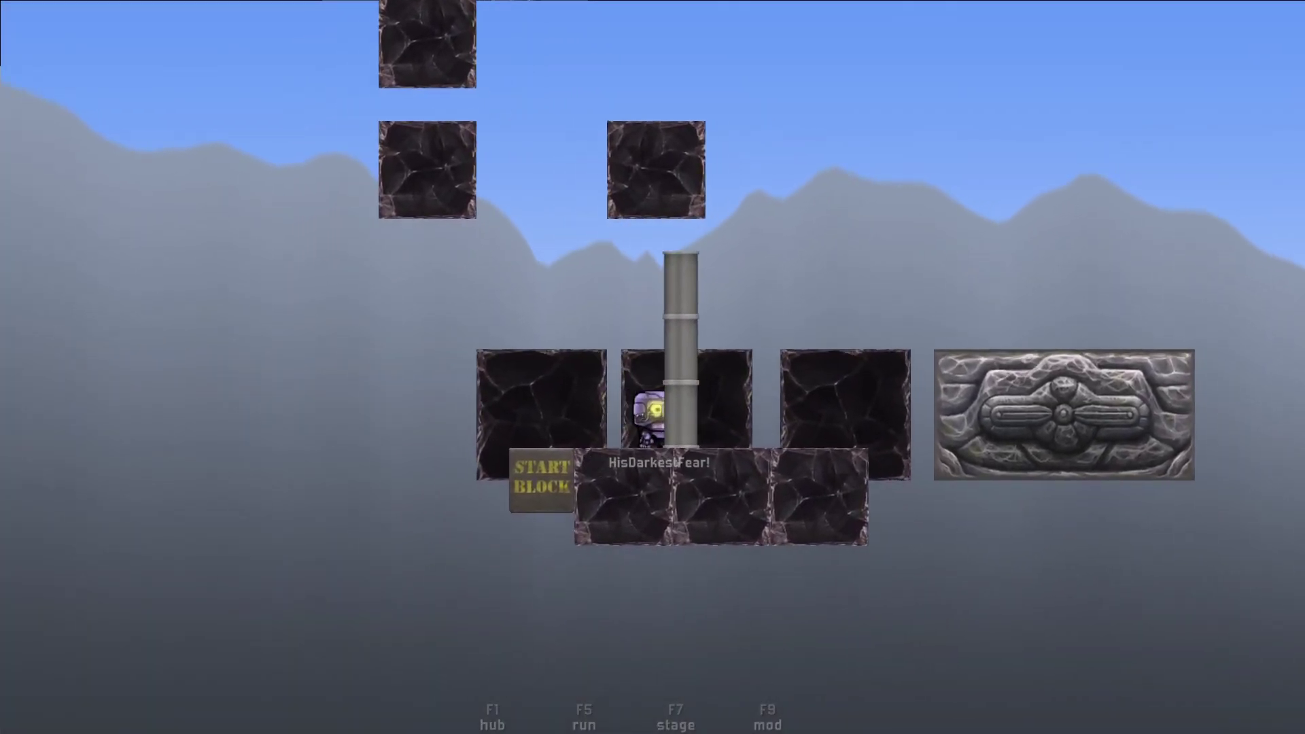
key("Left")
key("Right")
key("space")
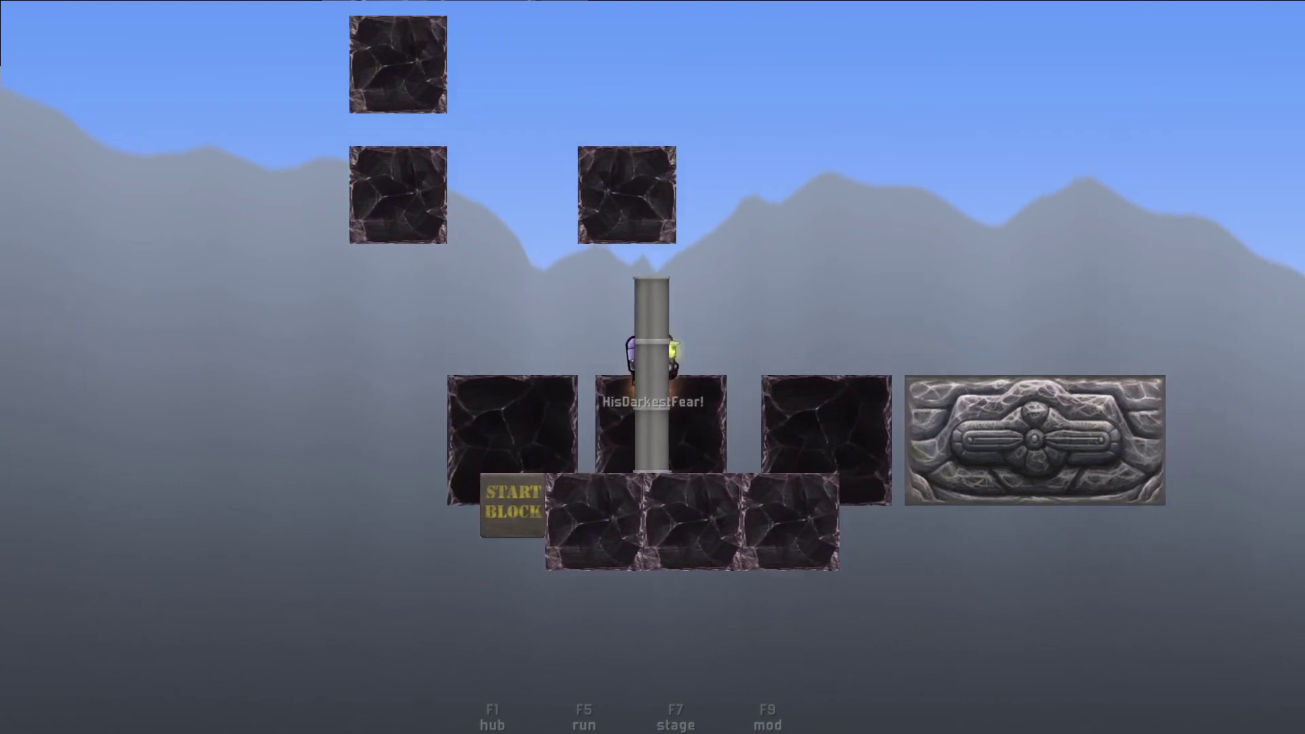
key("Left")
key("Right")
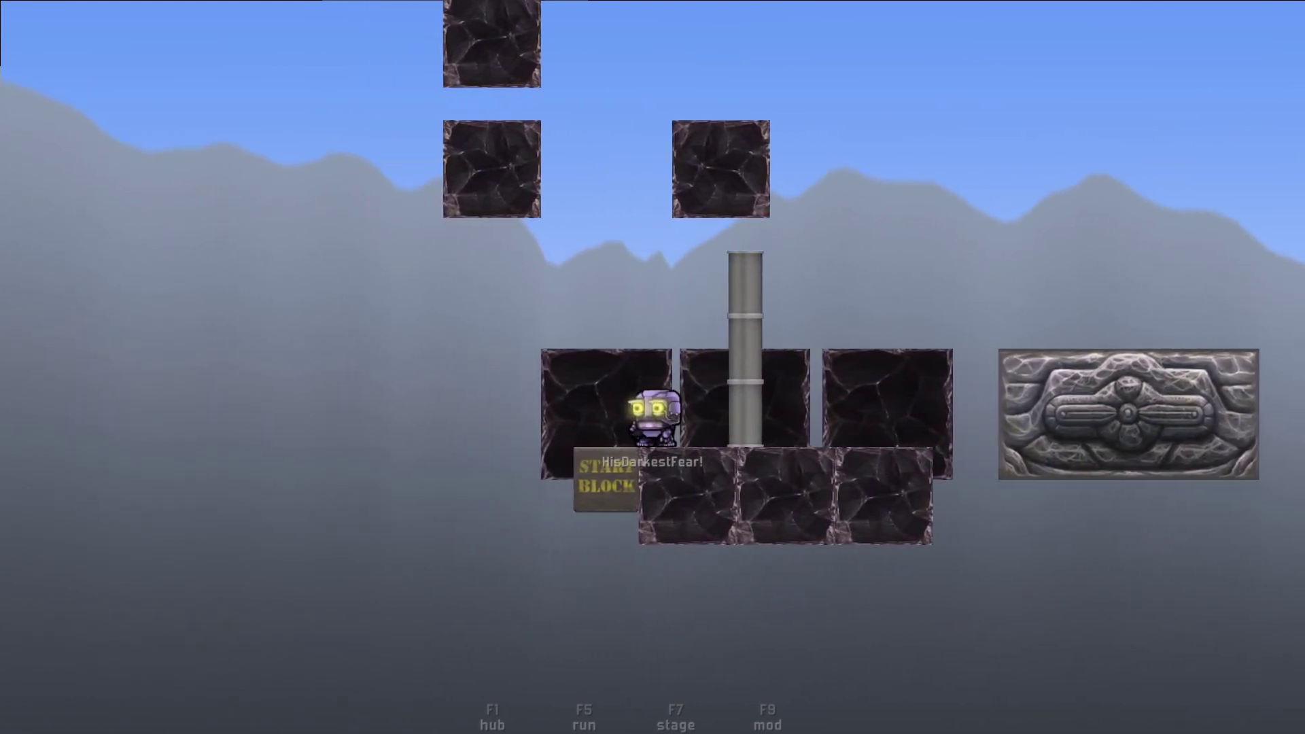
key("F7")
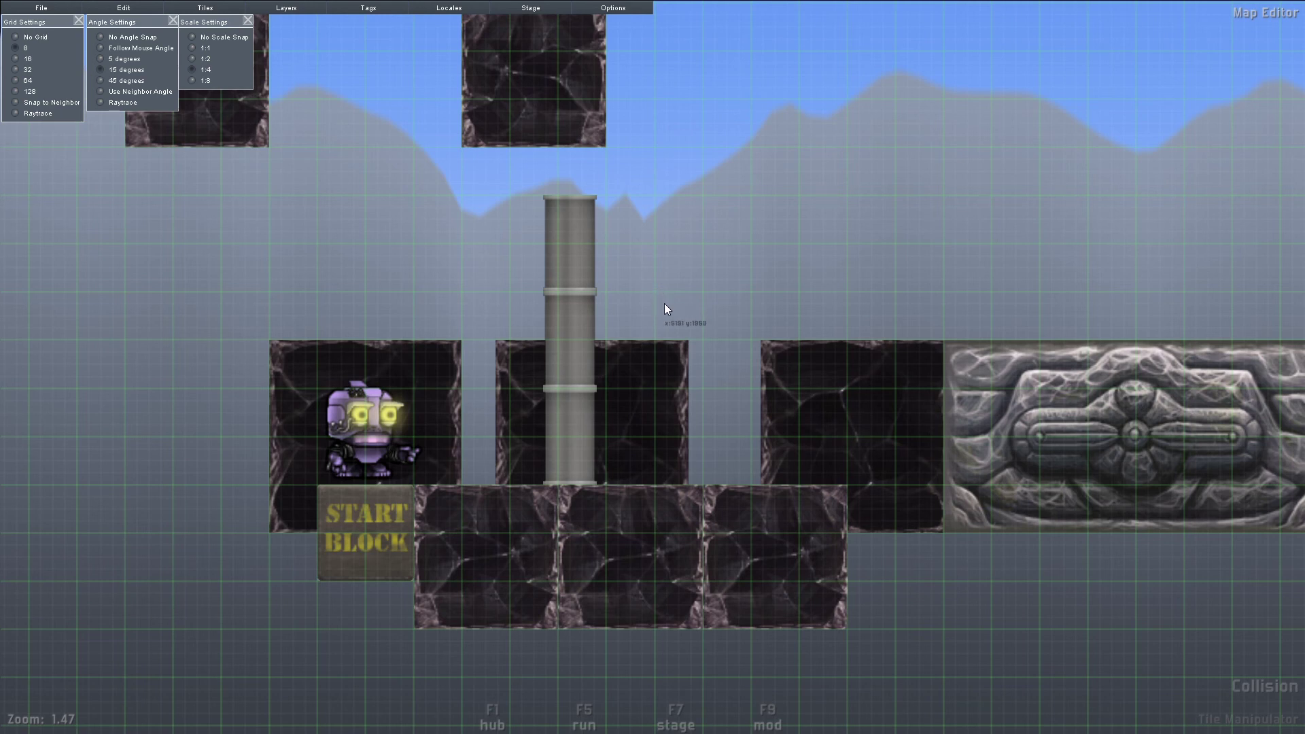
Step: Show the Render Settings and set the render mode to All & Layer
key("r")
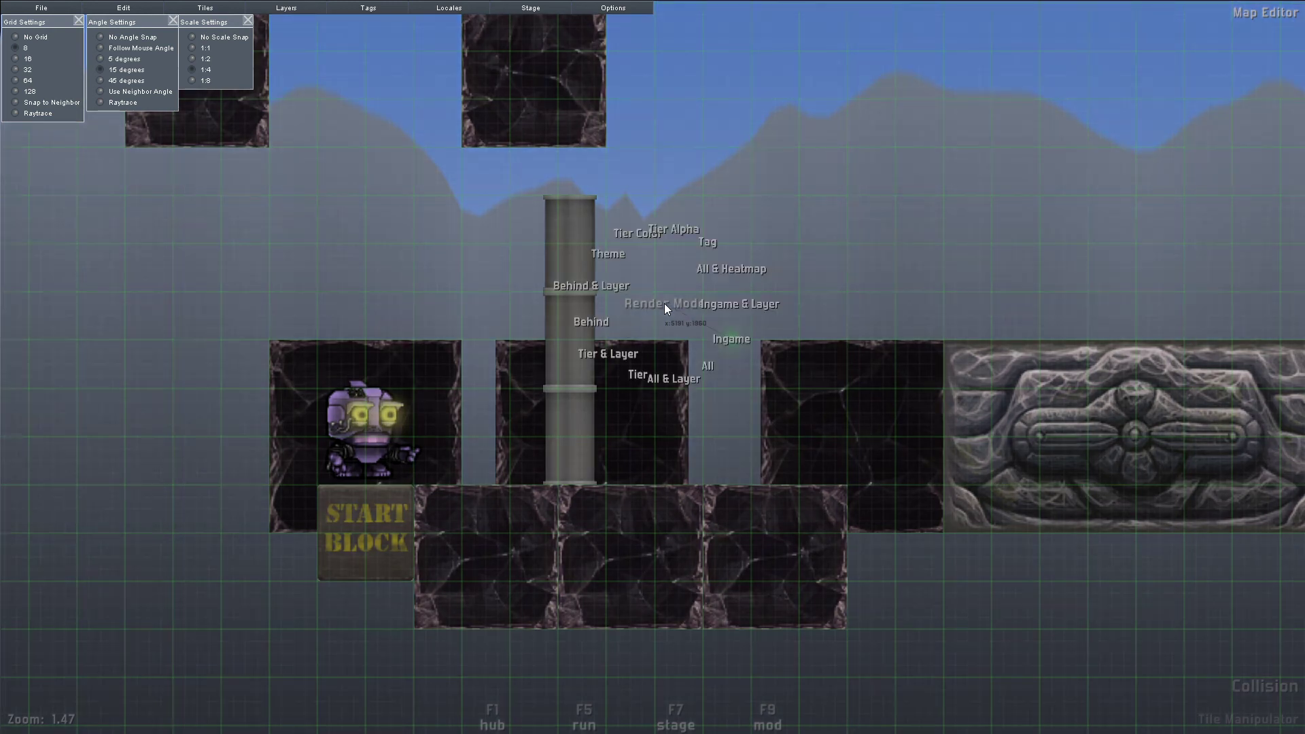
left_click(662, 306)
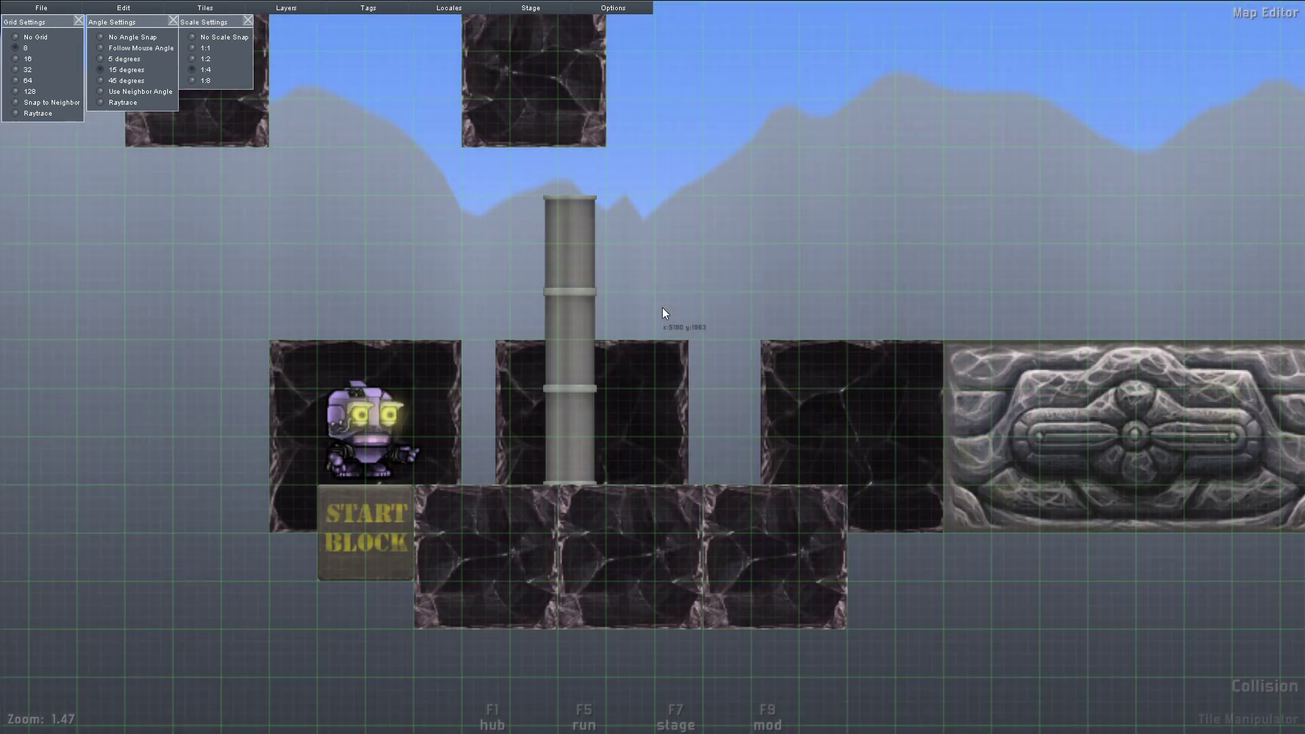
key("shift+r")
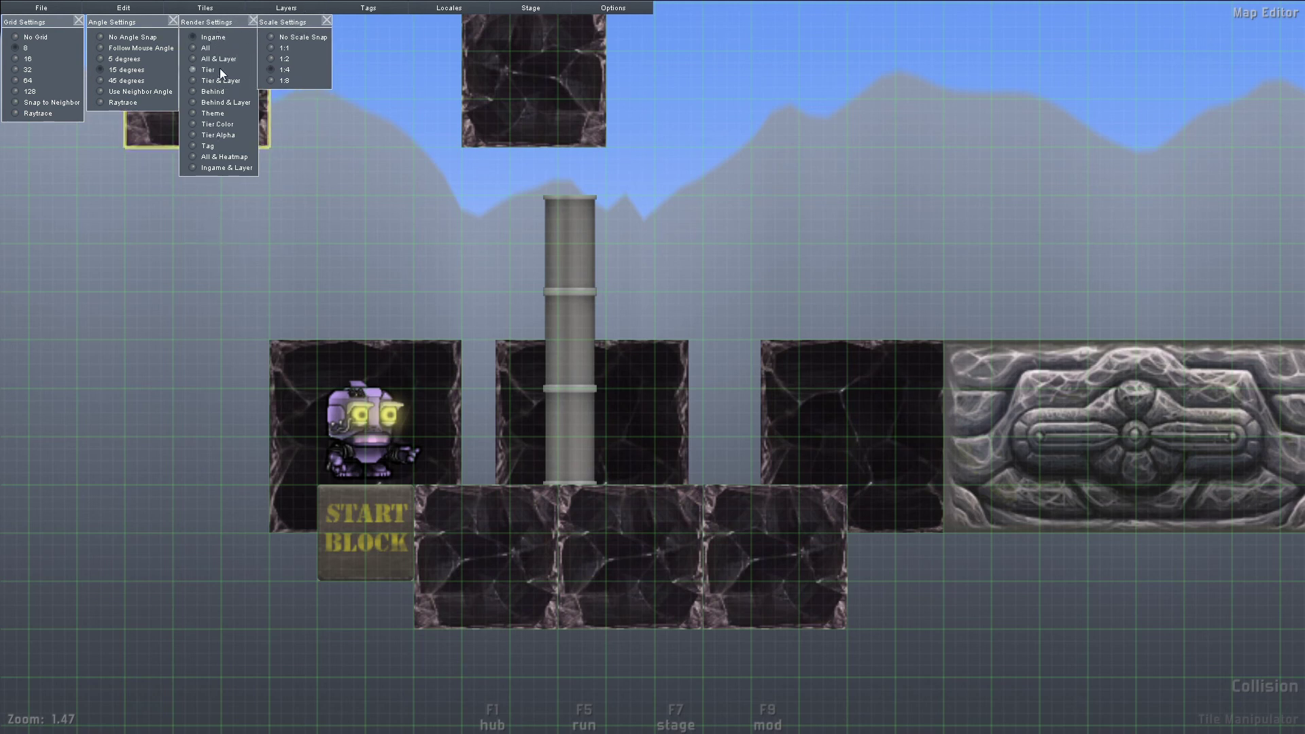
left_click(219, 61)
left_click(207, 48)
left_click(207, 48)
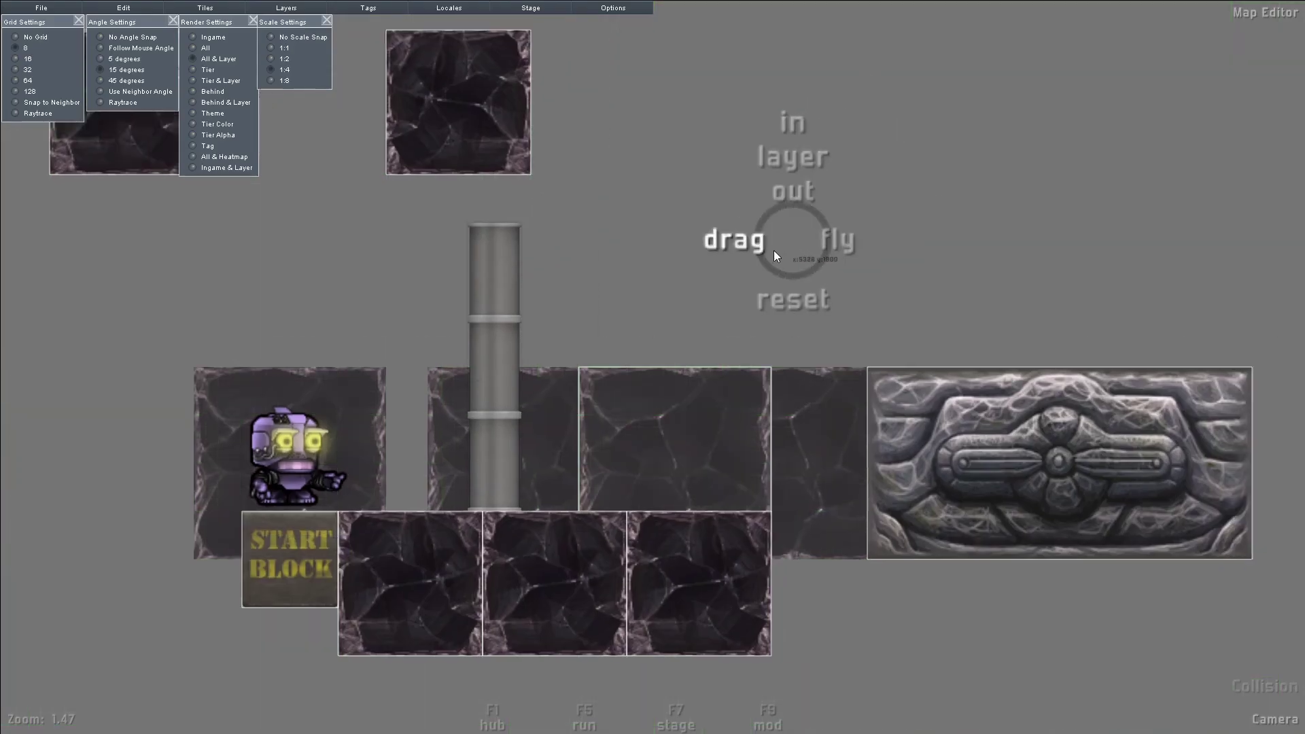
Step: Place the grass_plane_04 tile from the Grass group in the empty space above the carved stone block
middle_click_drag(774, 250, 633, 327)
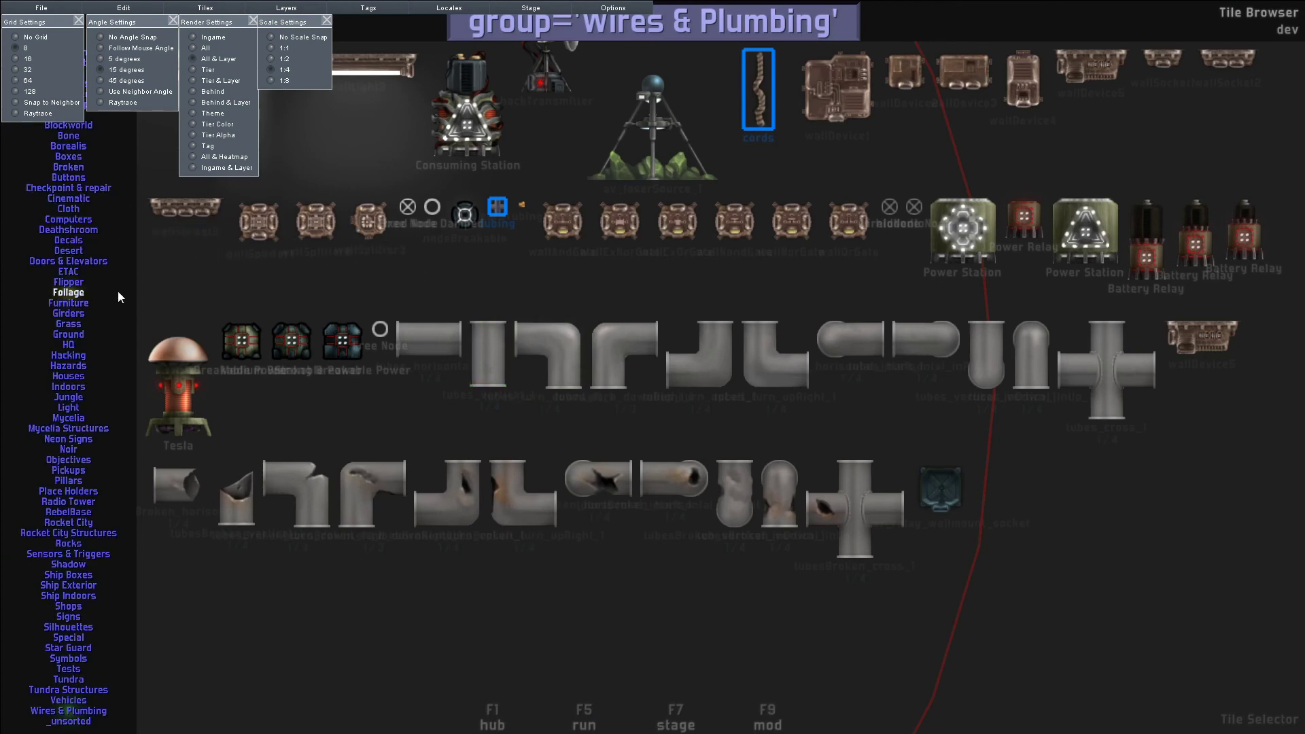
left_click(80, 323)
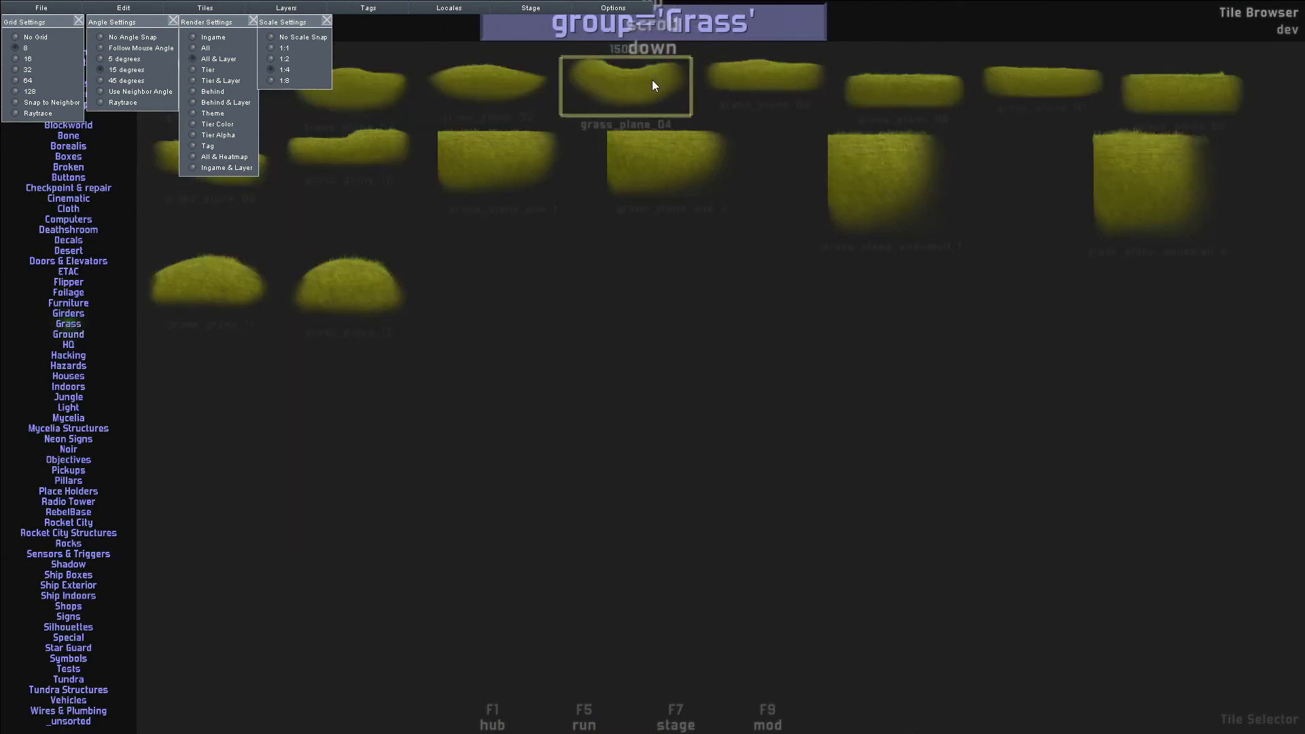
left_click(653, 81)
scroll(845, 210, "down", 3)
left_click(888, 251)
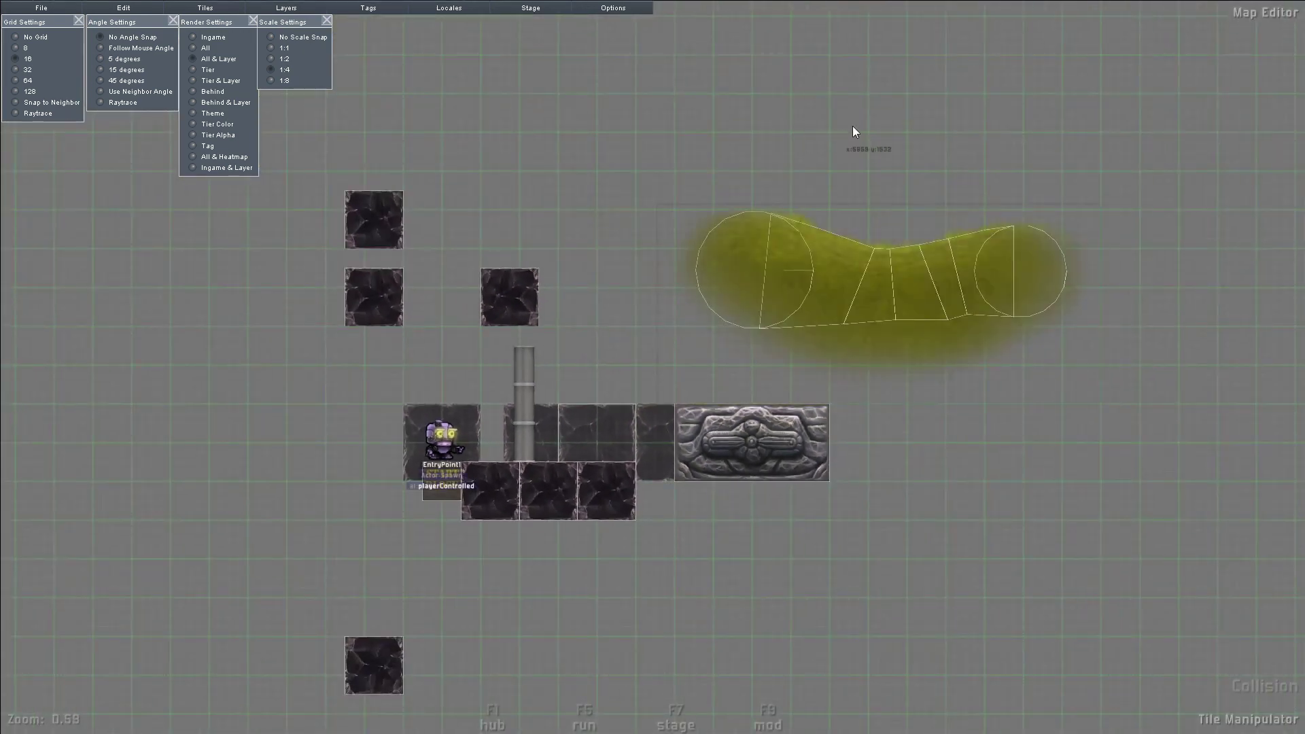
Step: Add a second grass tile overlapping the first one's end, using No Grid to line up their collision outlines
scroll(716, 190, "up", 5)
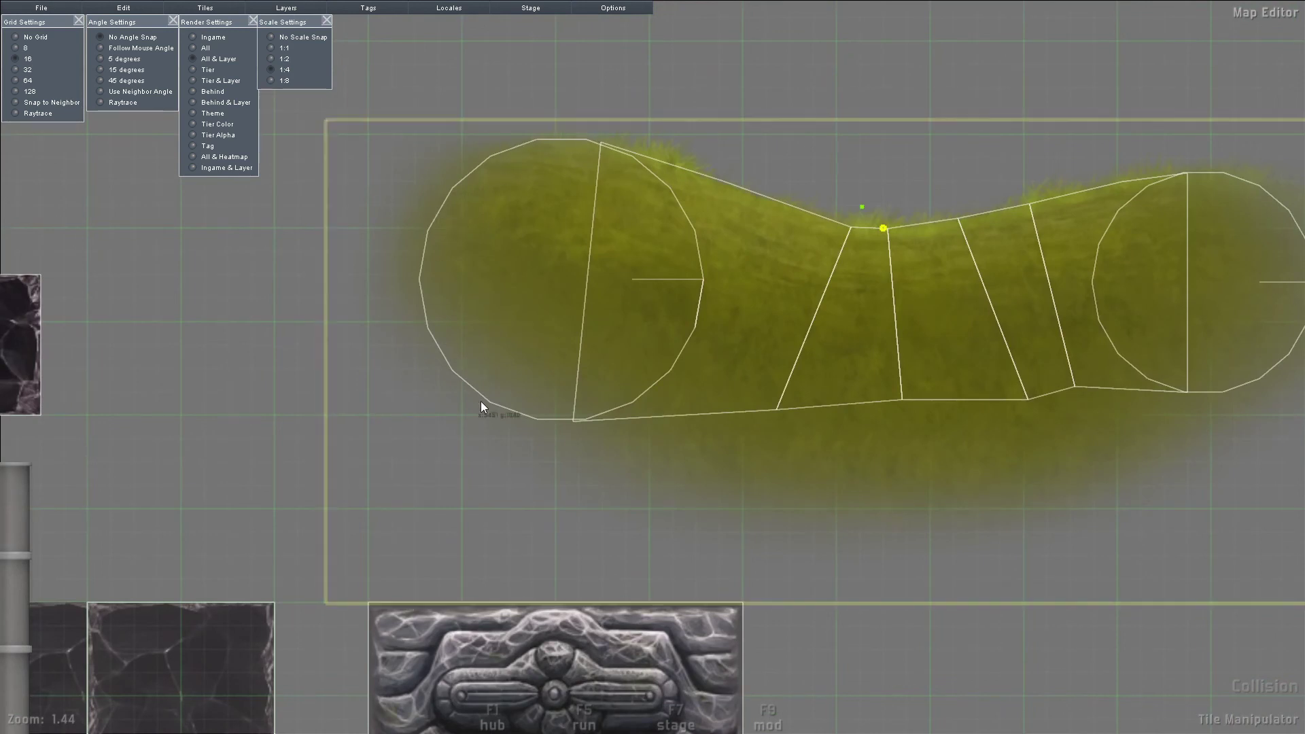
key("space")
left_click_drag(784, 136, 486, 76)
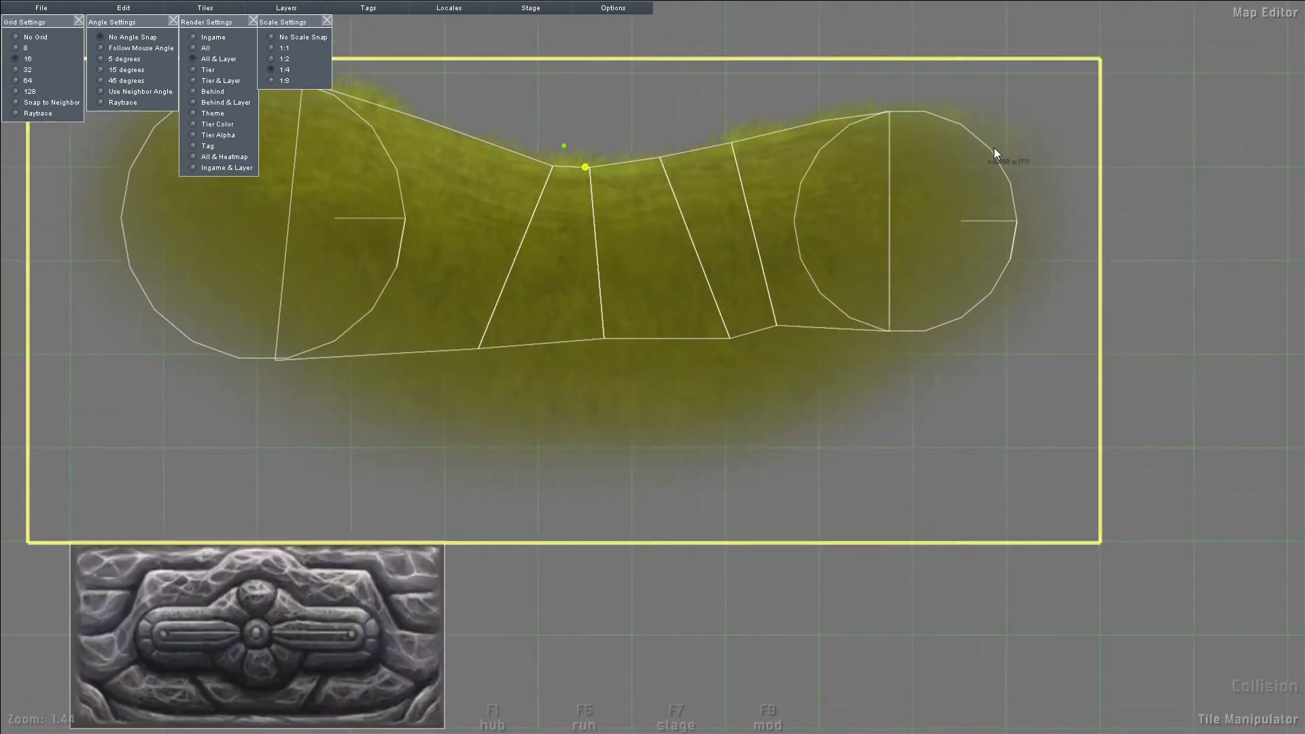
key("space")
scroll(572, 156, "down", 3)
left_click_drag(590, 143, 578, 190)
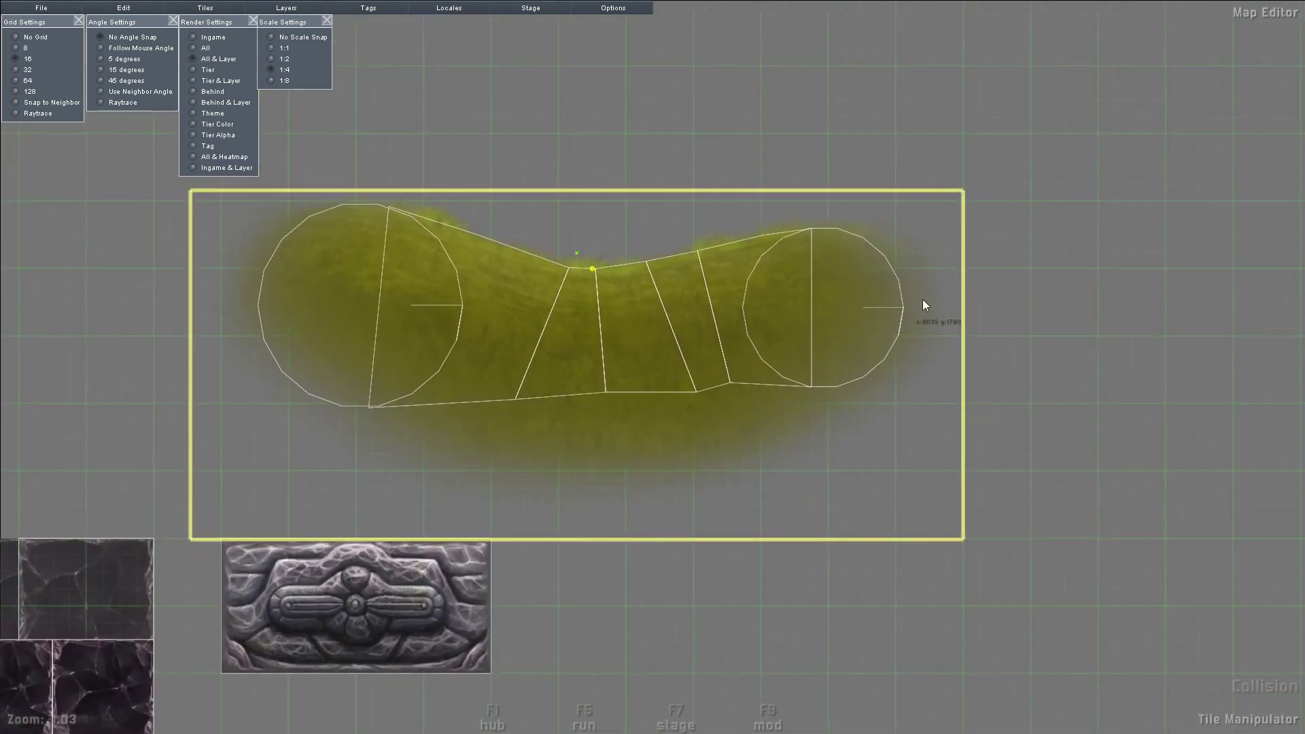
key("Tab")
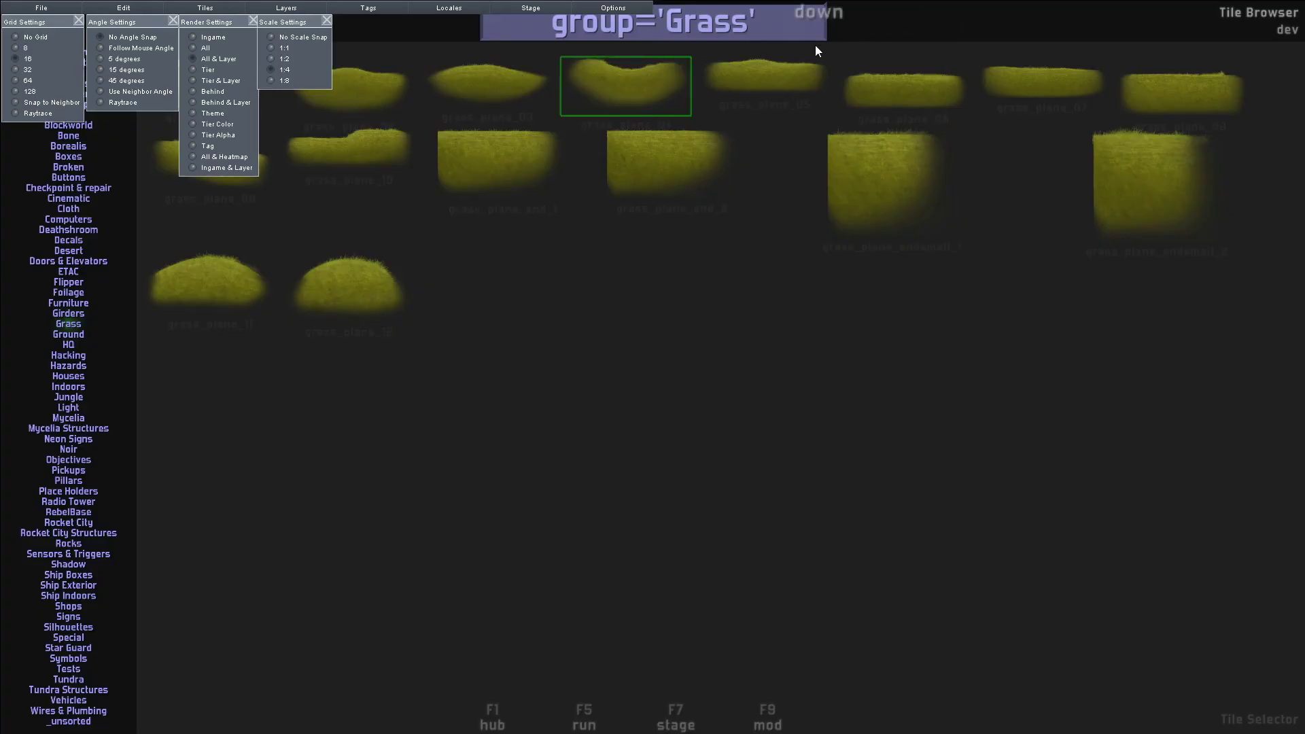
left_click(800, 61)
left_click(998, 81)
left_click_drag(783, 155, 911, 272)
left_click(32, 38)
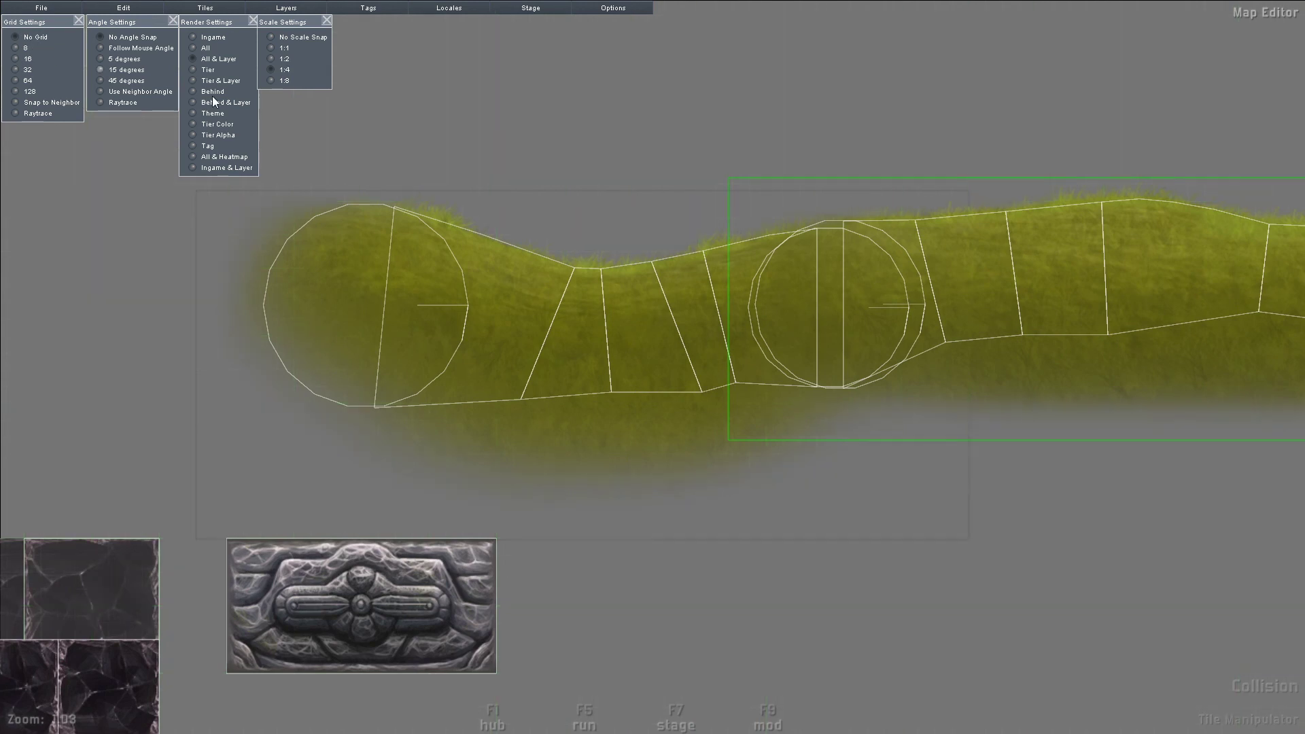
left_click_drag(1104, 270, 1092, 279)
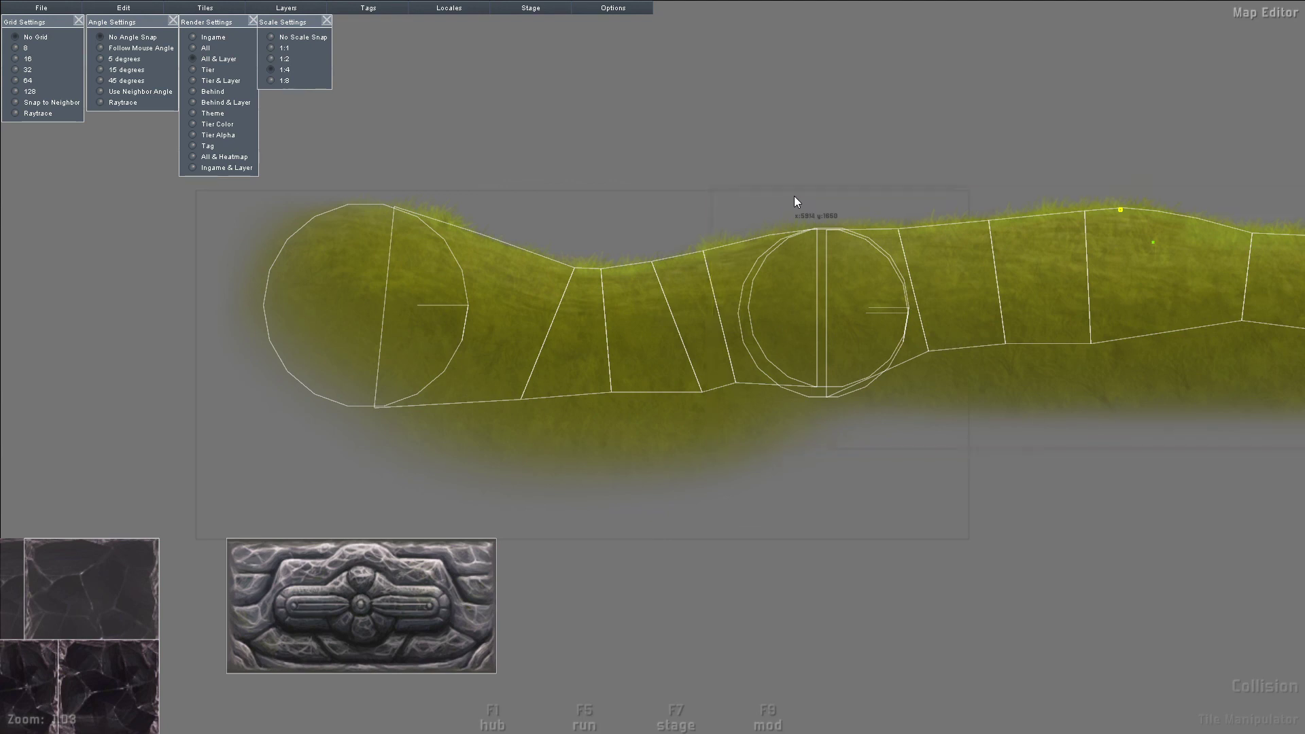
Step: Set the render mode back to Ingame
key("space")
left_click_drag(737, 568, 1293, 434)
key("1")
middle_click_drag(761, 381, 744, 345)
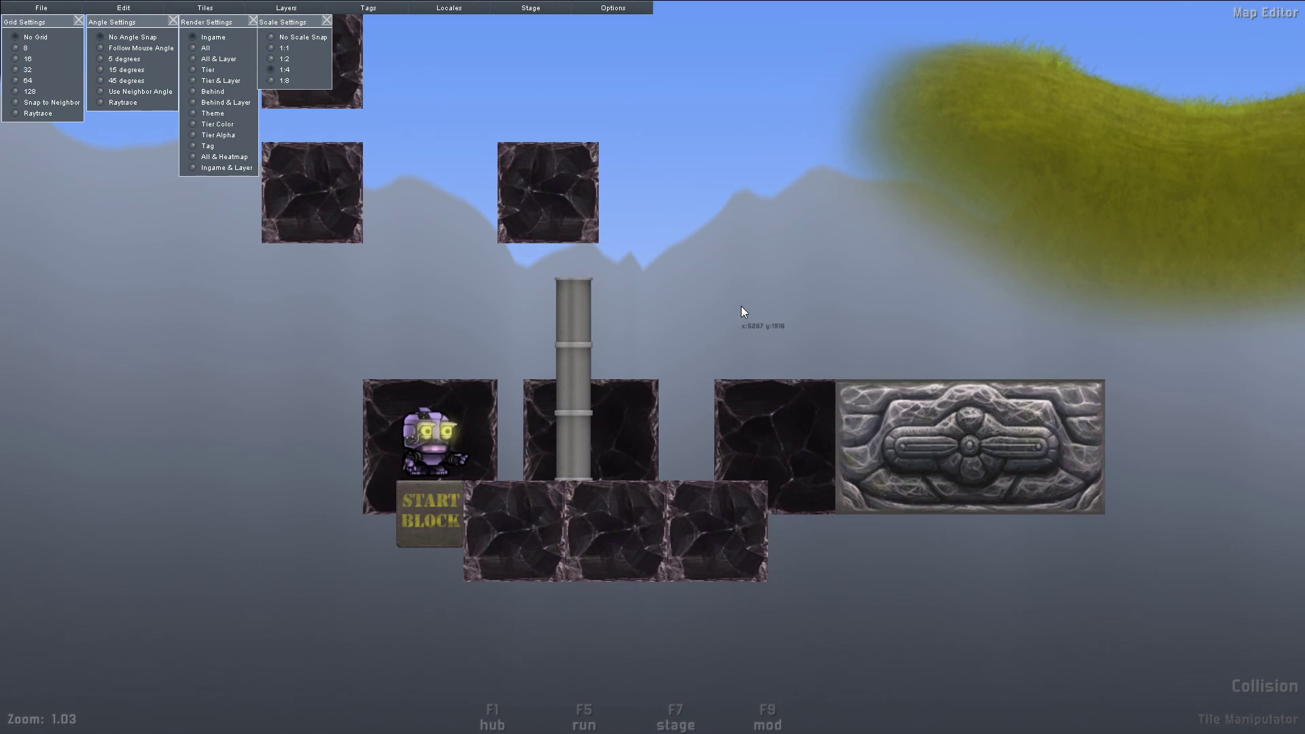
Step: Save the map in the maps_dev folder under the name Tutorial
key("ctrl+shift+s")
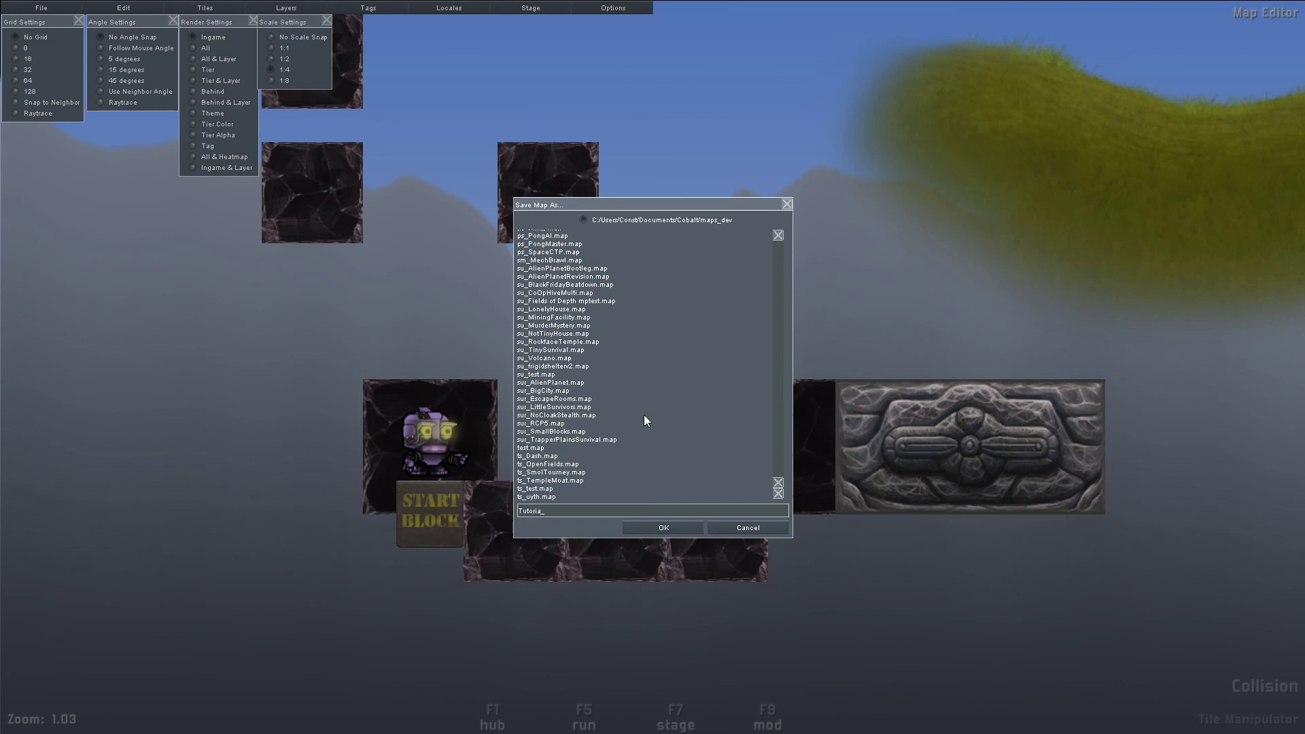
type("l")
key("Return")
left_click(42, 7)
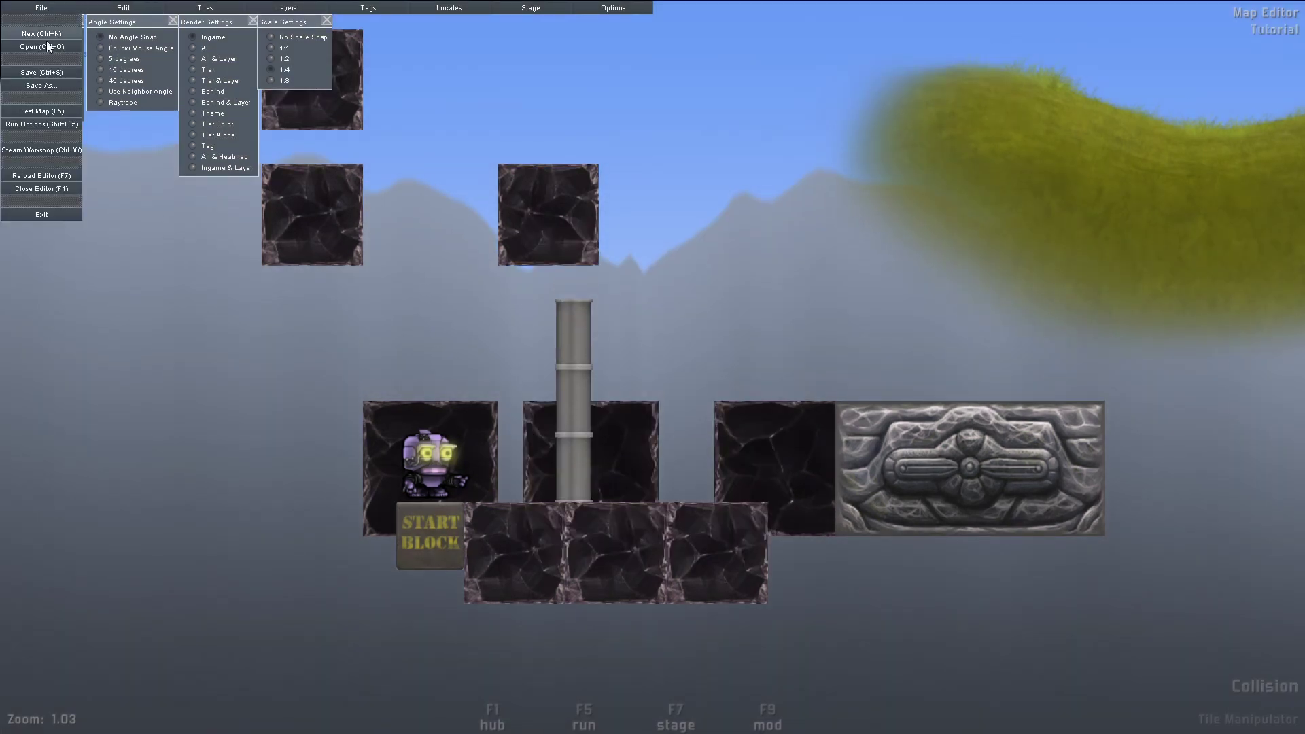